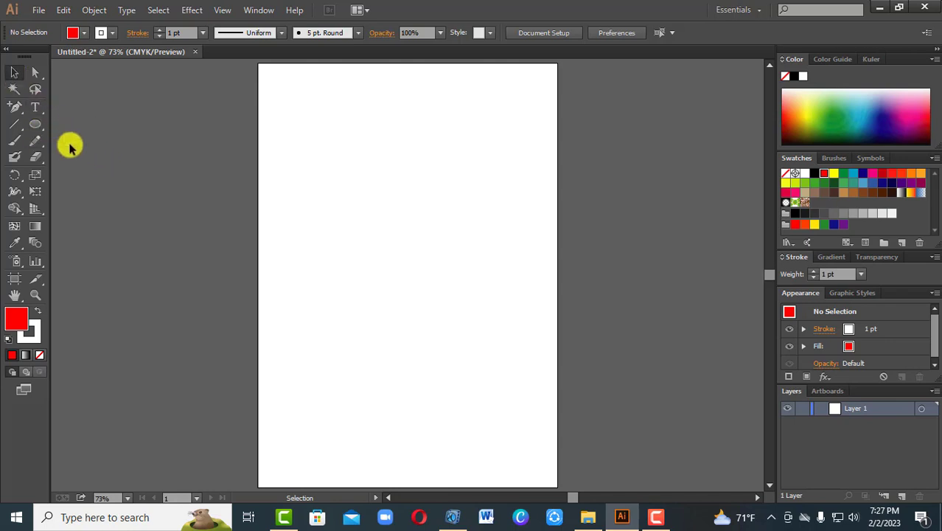
- Set the default stroke colour to black while keeping the fill red
left_click(38, 335)
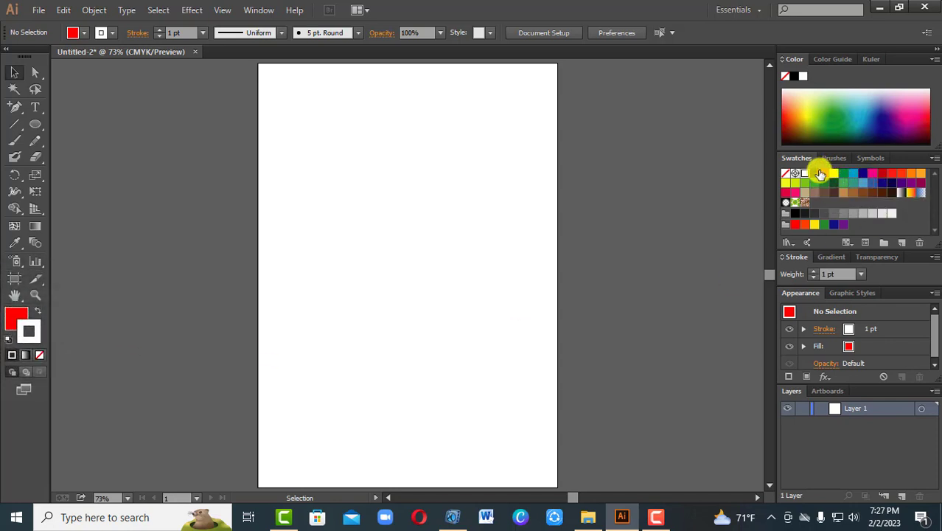
left_click(20, 316)
left_click(817, 174, "shift")
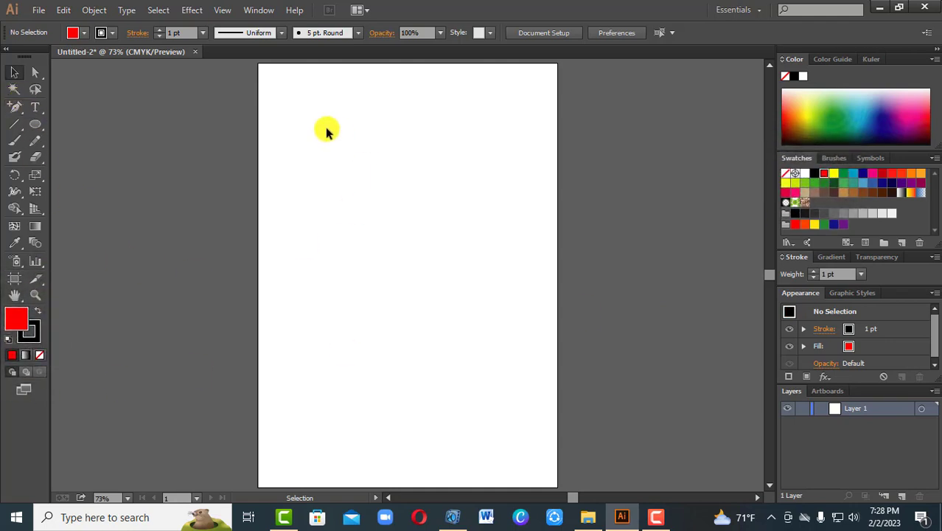
- Draw a red circle with the Ellipse tool on the artboard and move it near the page's centre
left_click_drag(39, 123, 61, 158)
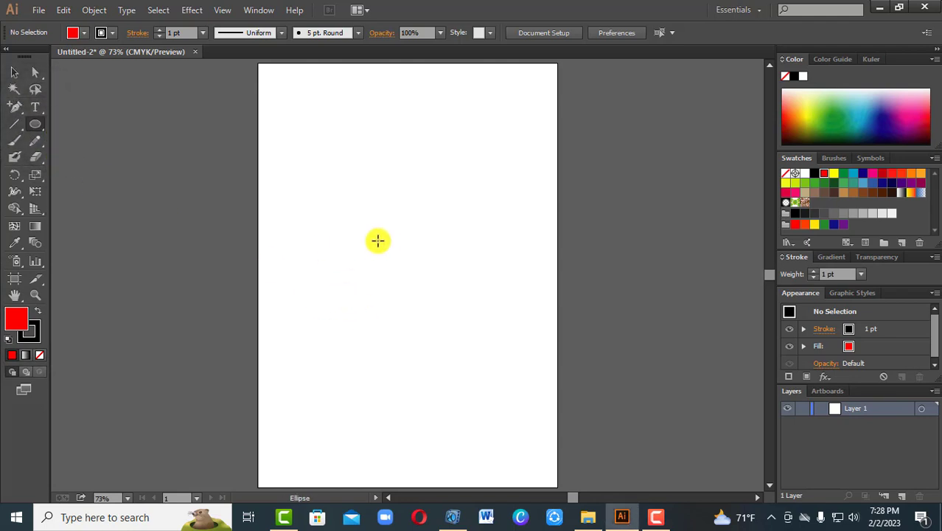
left_click_drag(383, 233, 441, 318)
left_click(14, 72)
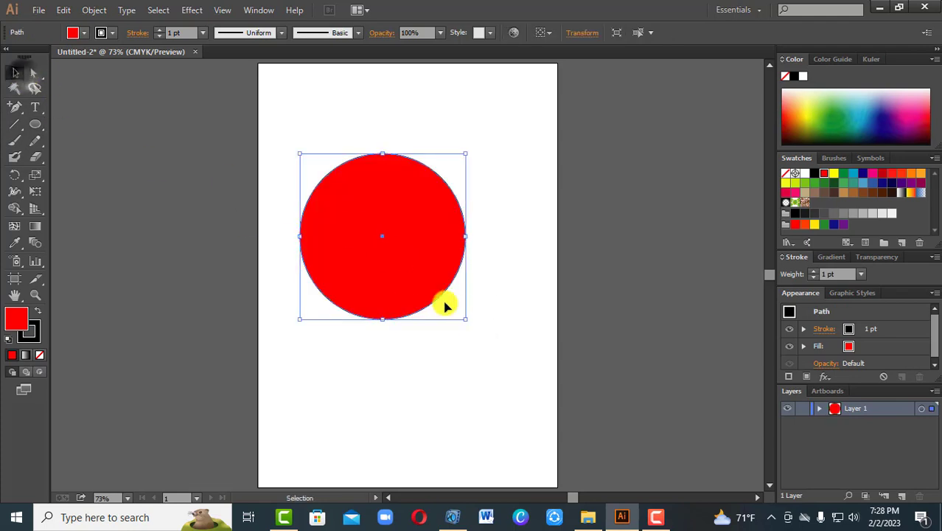
left_click_drag(419, 270, 436, 312)
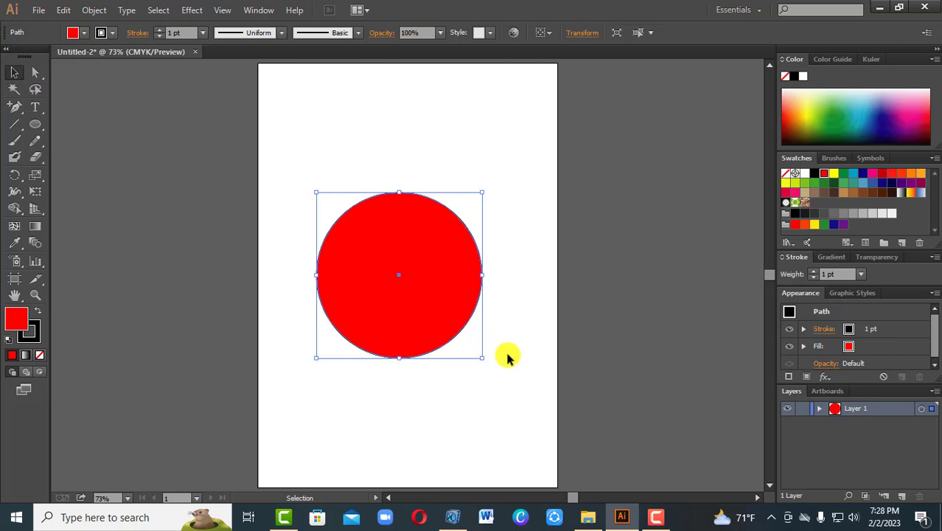
left_click(503, 338)
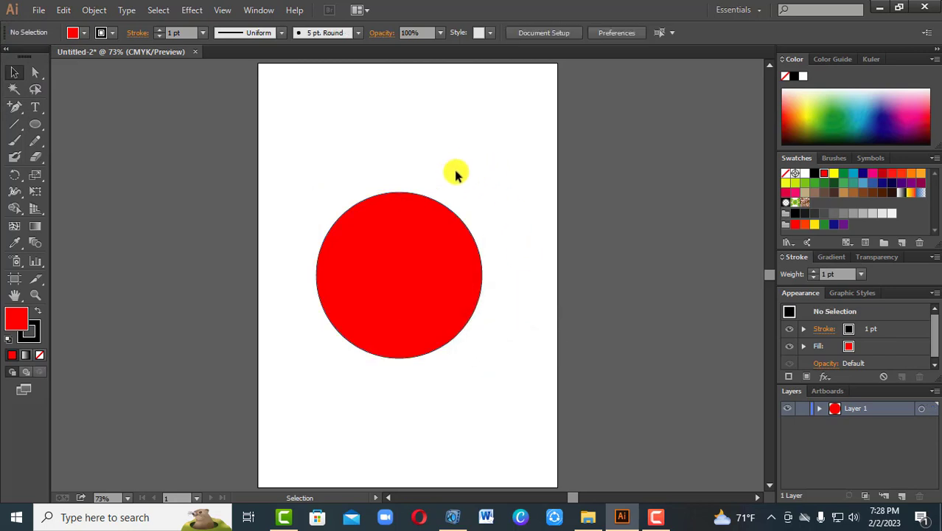
- Enlarge the circle proportionally around its centre to nearly the page width and fill it with yellow
left_click_drag(454, 171, 425, 292)
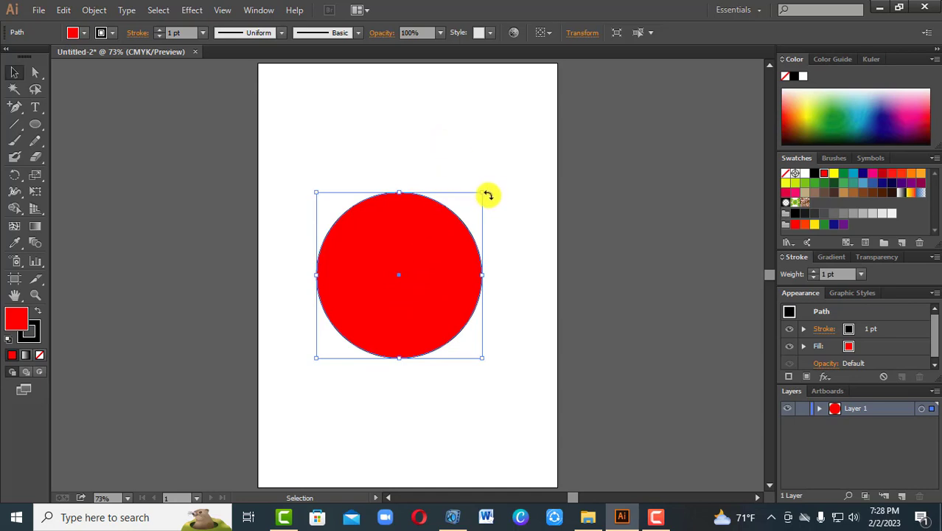
left_click_drag(482, 192, 543, 111)
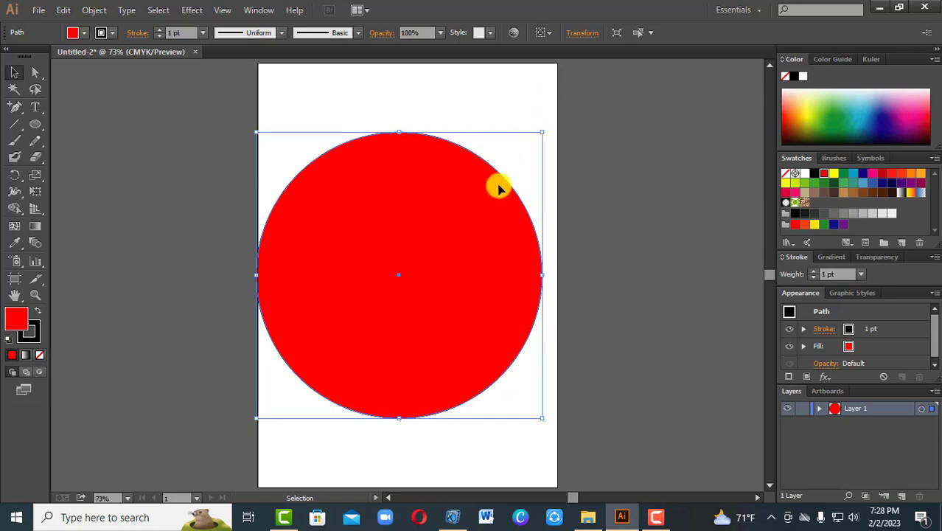
left_click(477, 114)
left_click(408, 246)
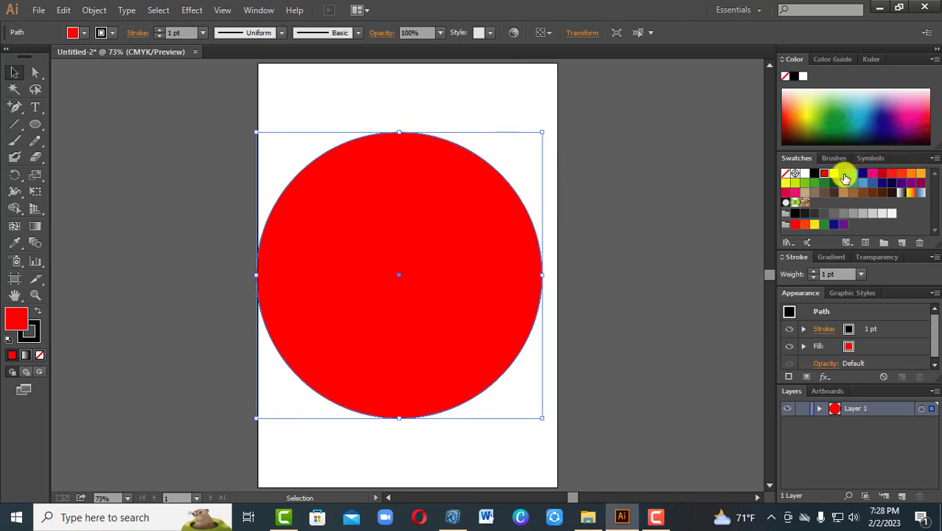
left_click(835, 176)
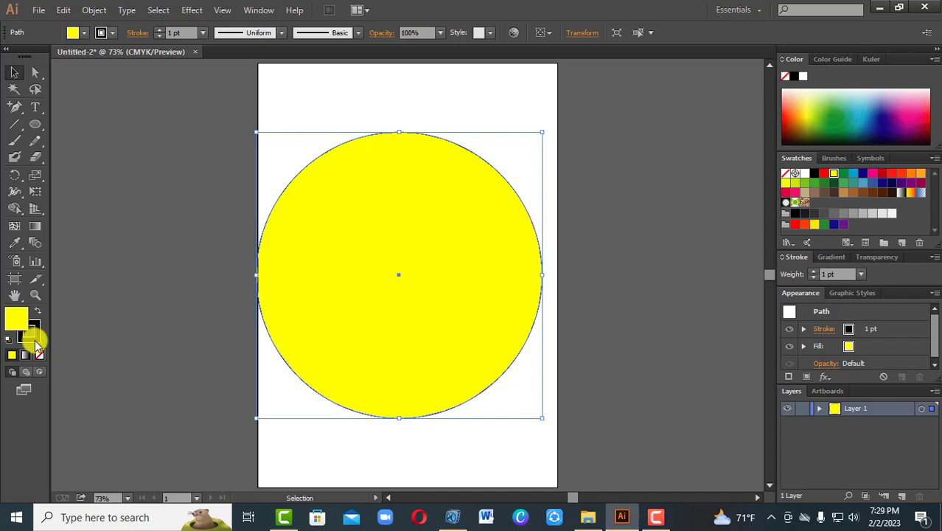
- Try removing the yellow circle's black stroke and undo the removal
left_click(34, 337)
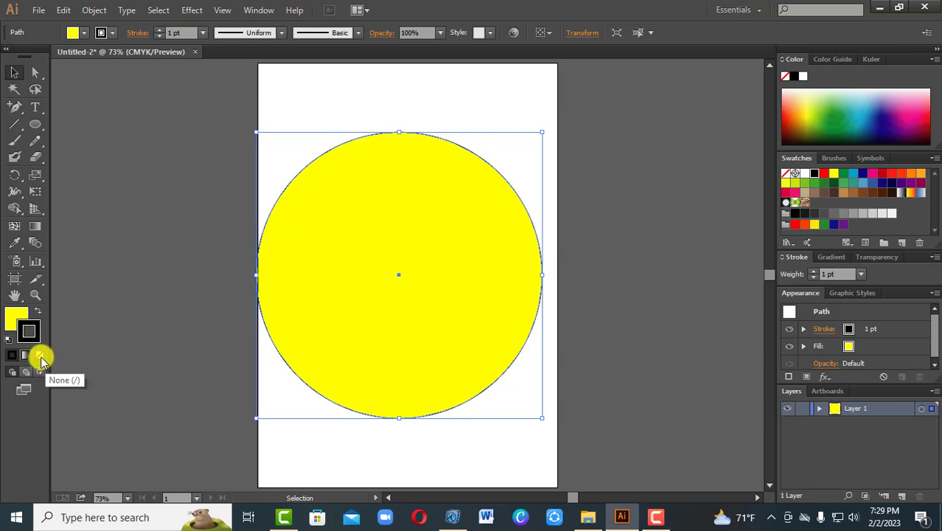
left_click(41, 359)
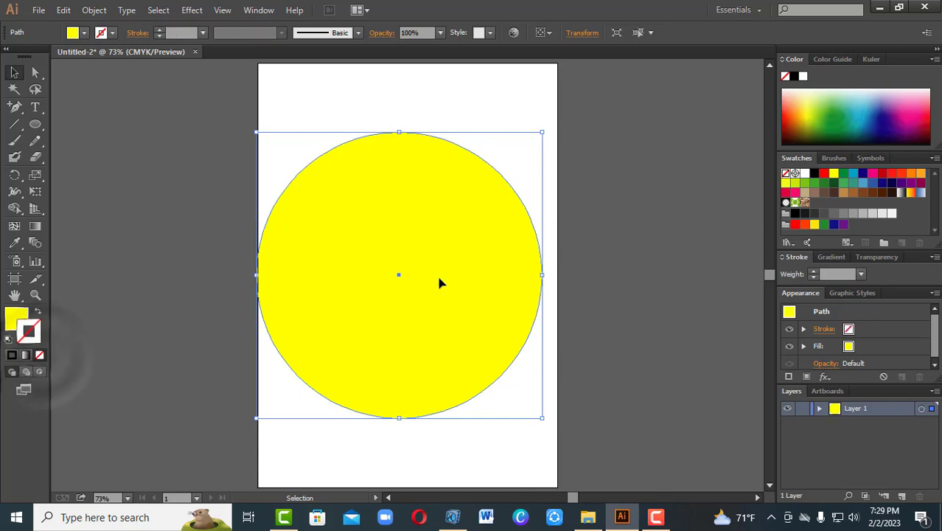
left_click(561, 127)
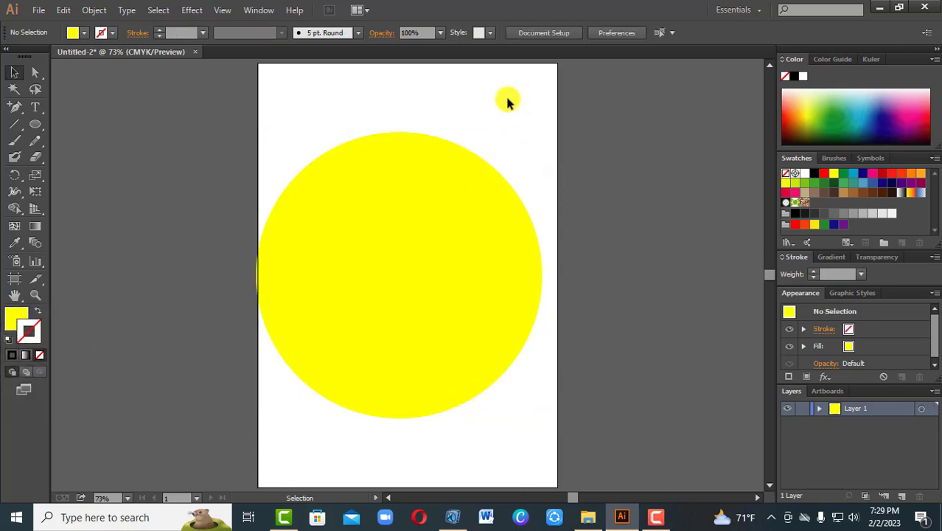
left_click_drag(508, 97, 469, 204)
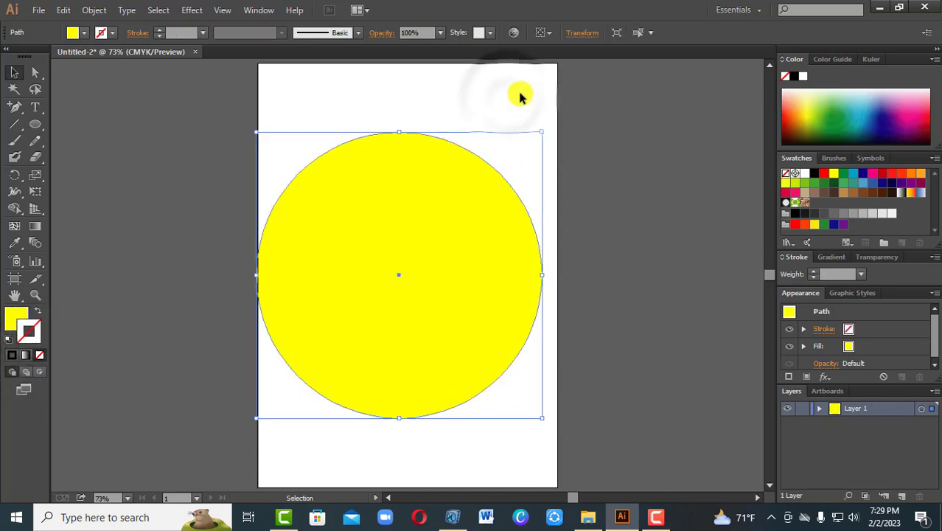
left_click(612, 230)
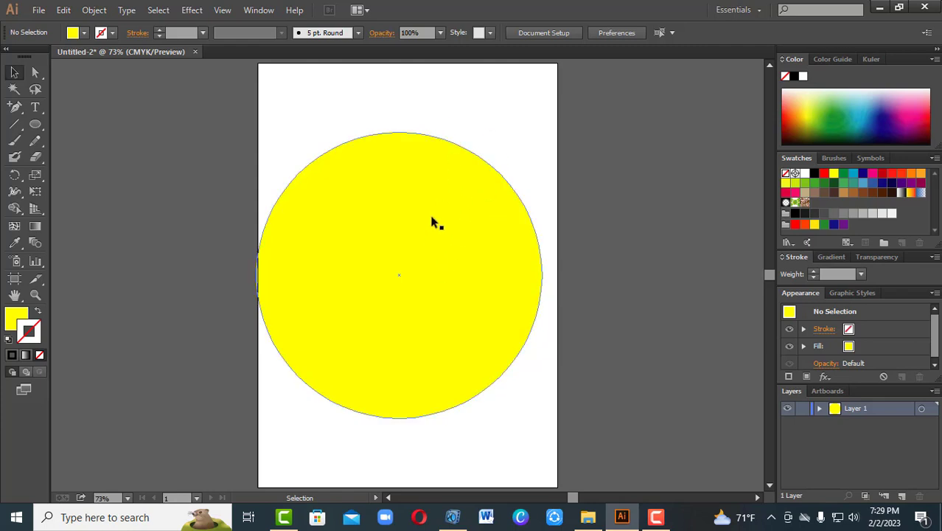
left_click(677, 222)
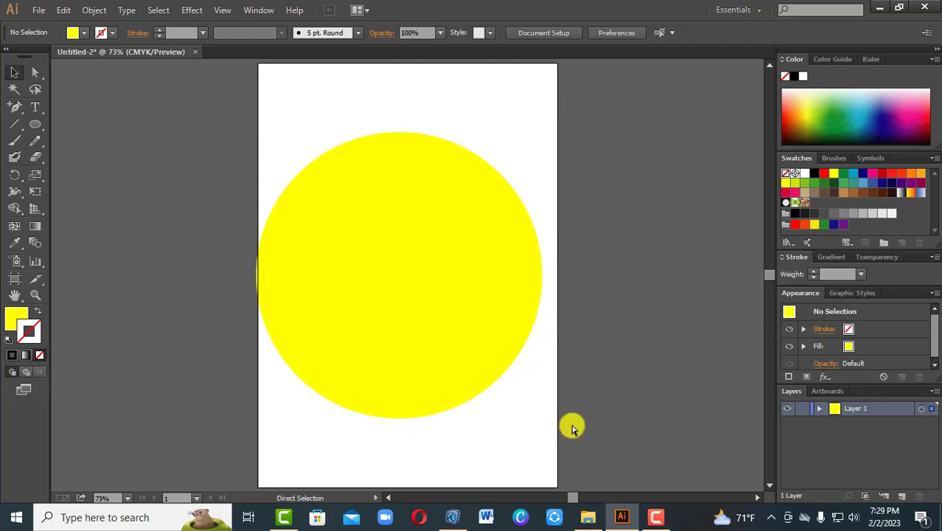
key("ctrl+a")
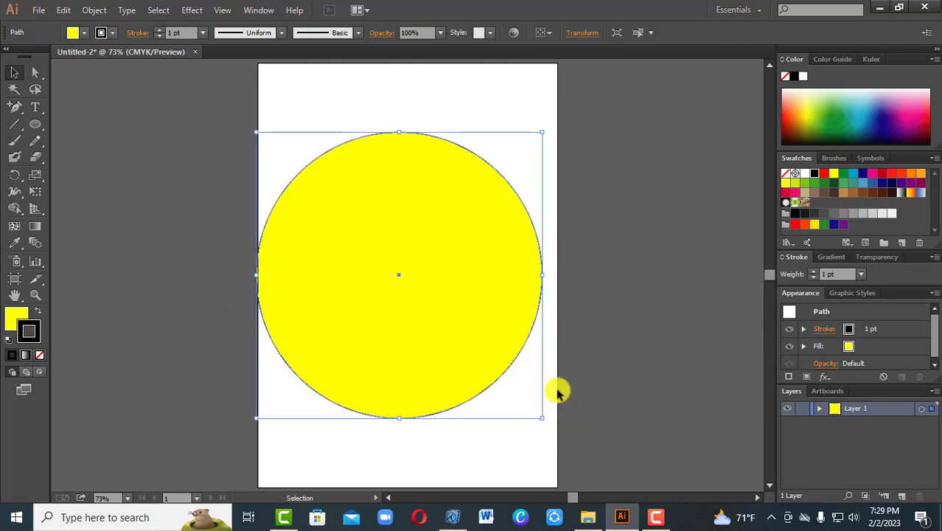
- Increase the circle's stroke weight to 8 pt
left_click(813, 271)
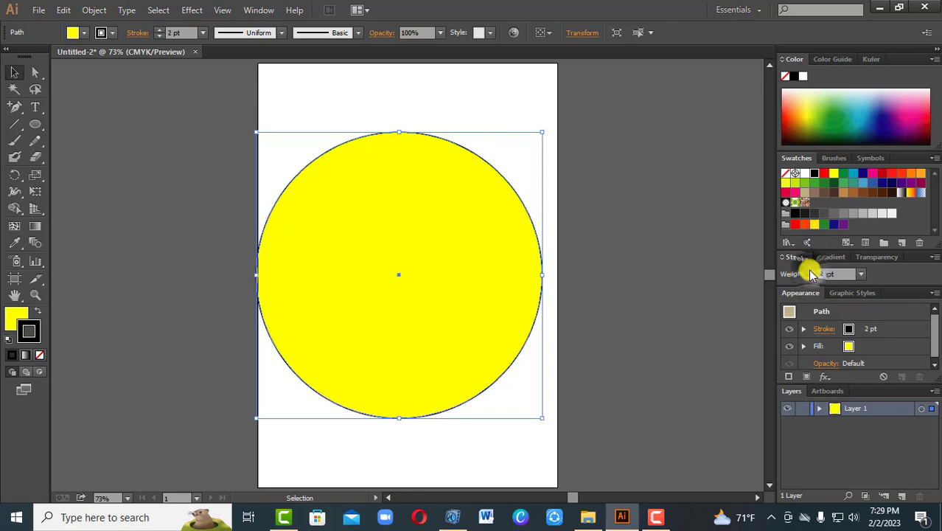
left_click(812, 271)
left_click(813, 270)
left_click(813, 271)
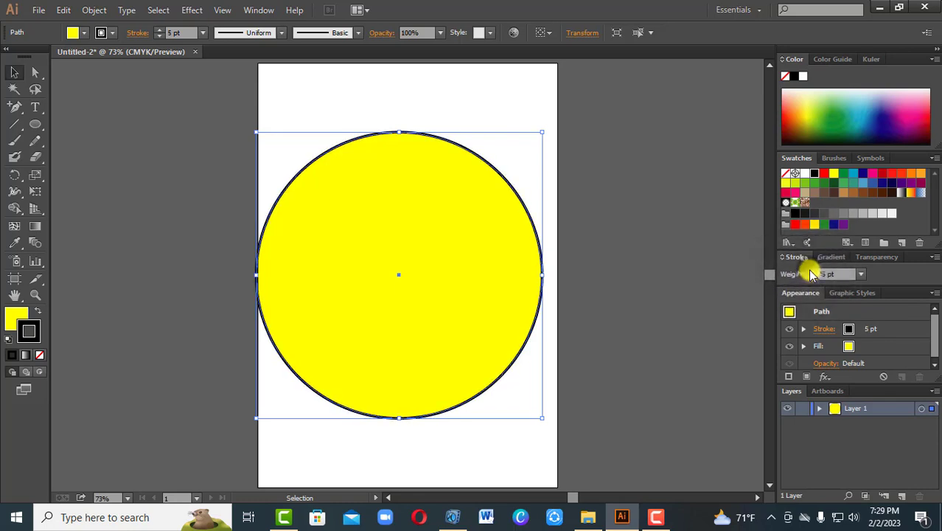
left_click(811, 271)
left_click(811, 271)
left_click(812, 271)
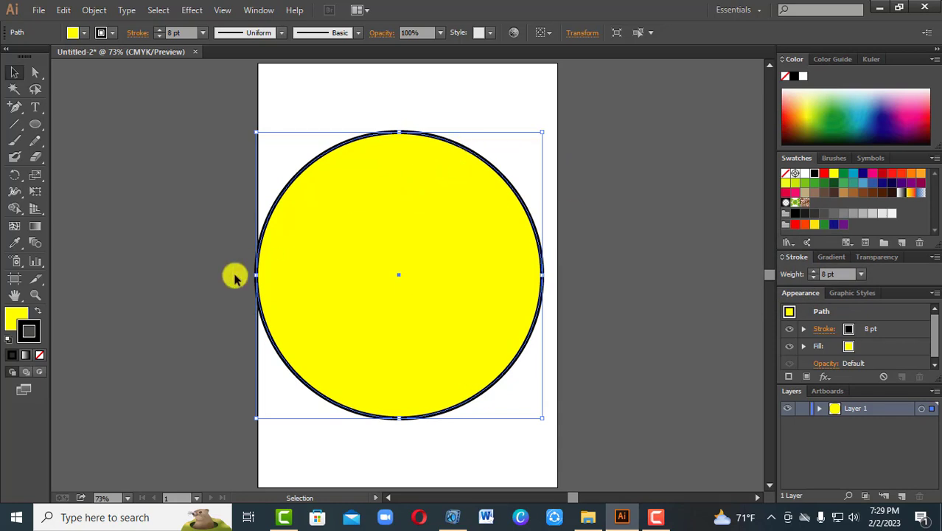
- Change the yellow circle's fill to the red swatch
left_click(16, 321)
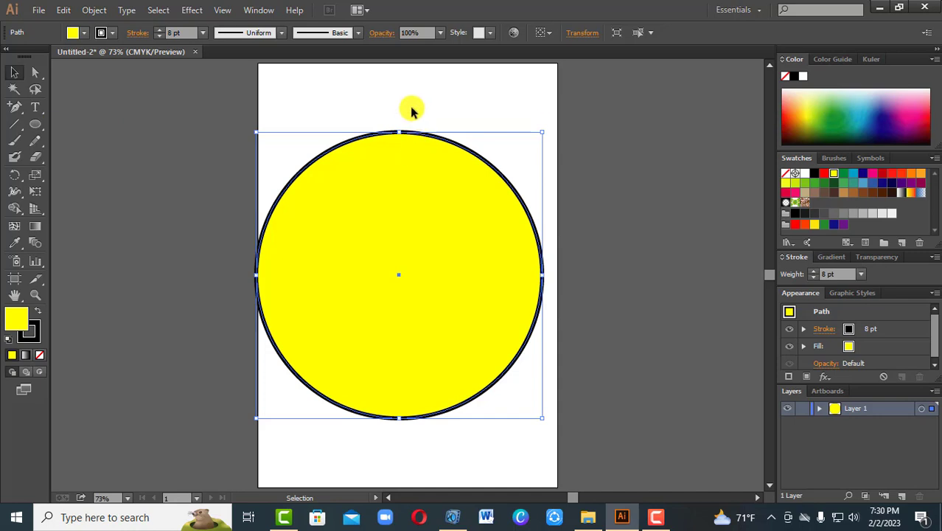
left_click_drag(411, 107, 432, 200)
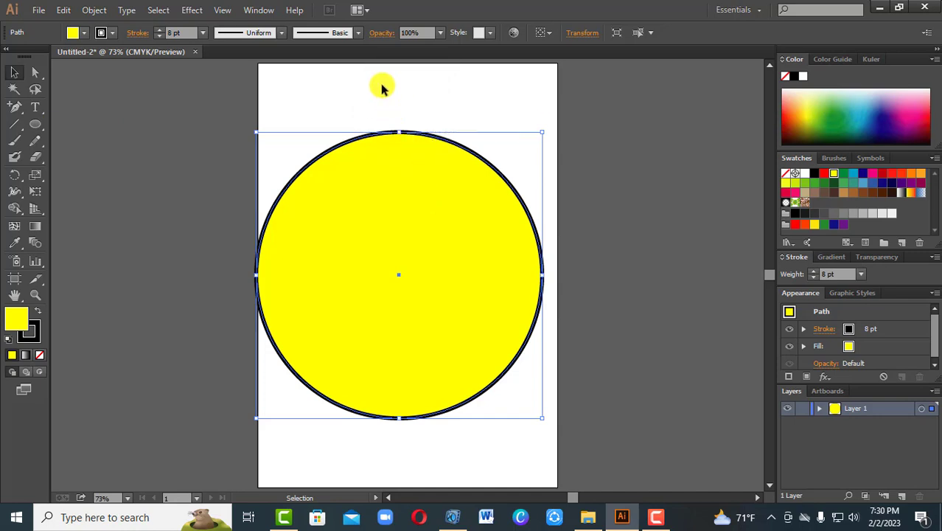
left_click_drag(382, 85, 448, 232)
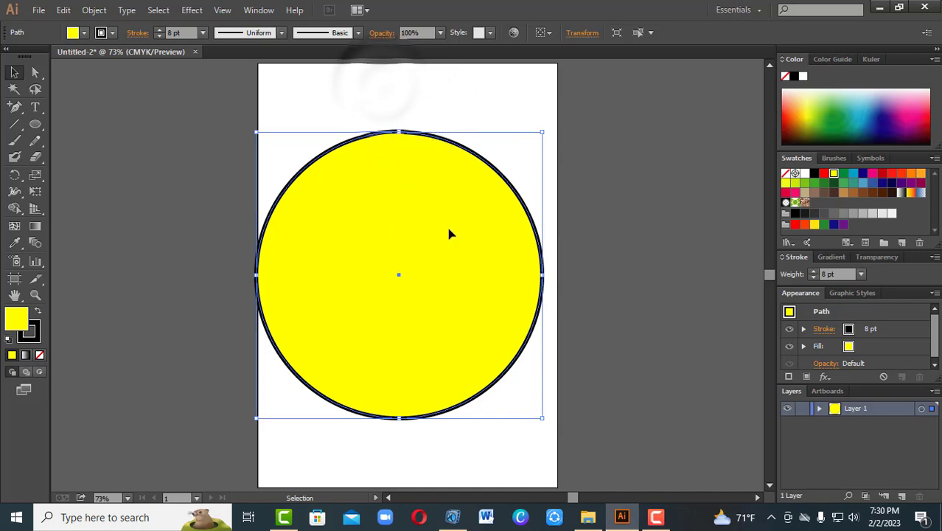
left_click(827, 180)
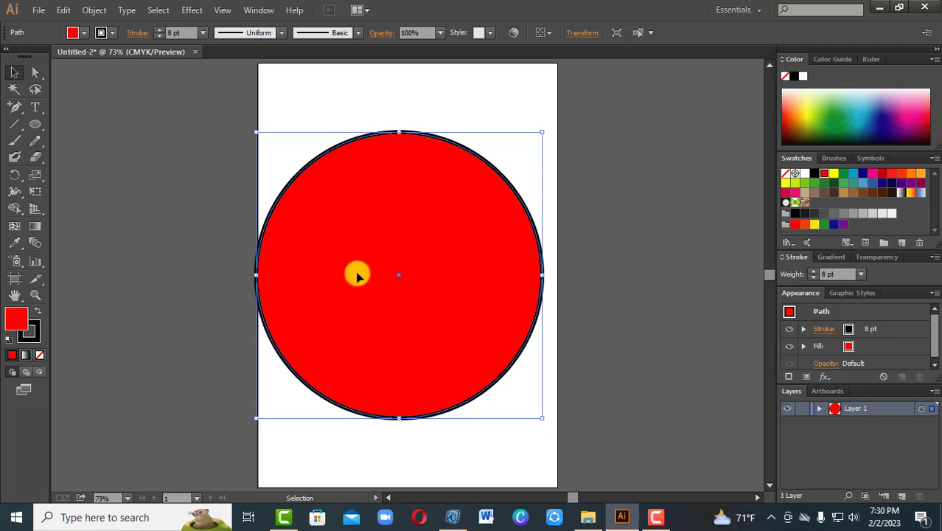
- Try green, dark blue and tan swatches on the circle's stroke and return it to black
left_click(31, 337)
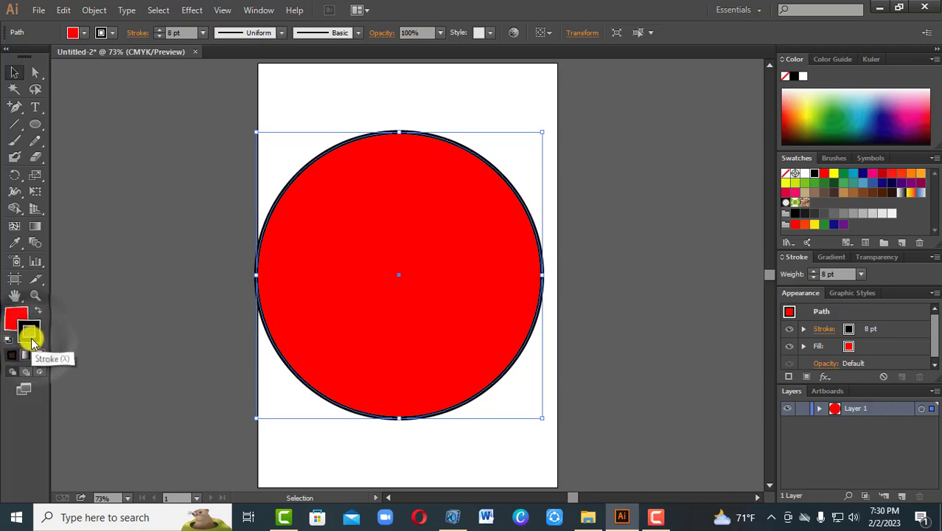
left_click(841, 179)
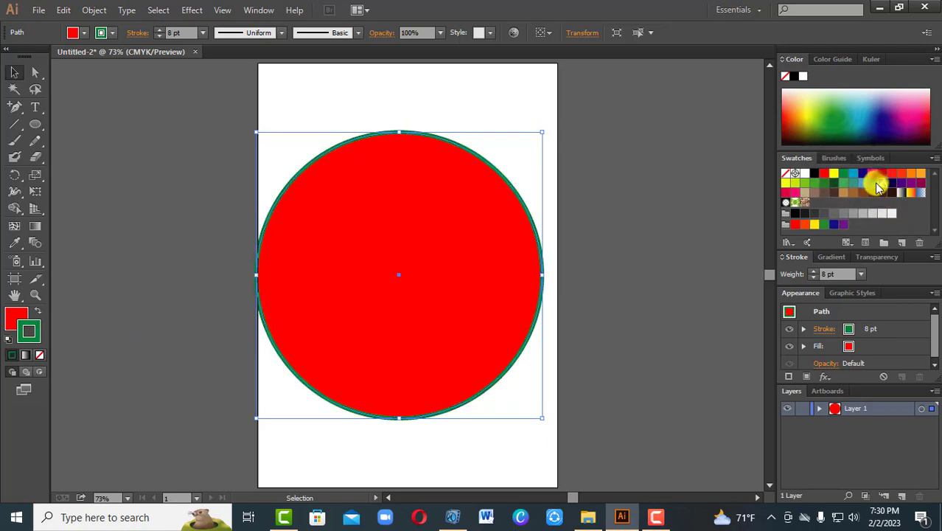
left_click(872, 185)
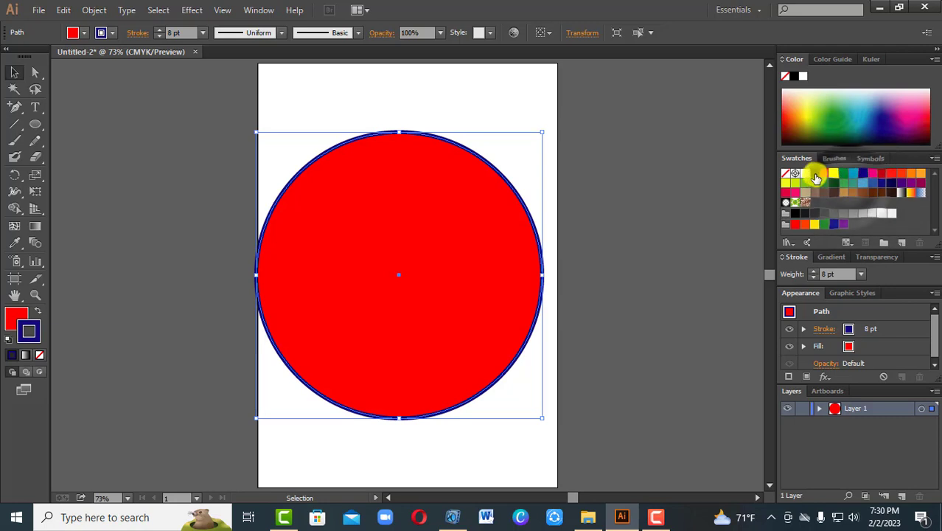
left_click(814, 174)
left_click(837, 195)
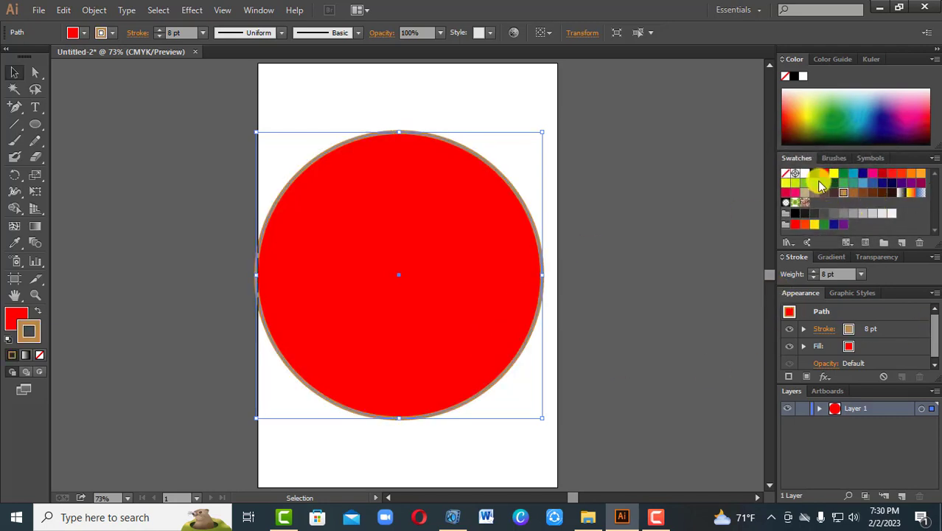
left_click(814, 175)
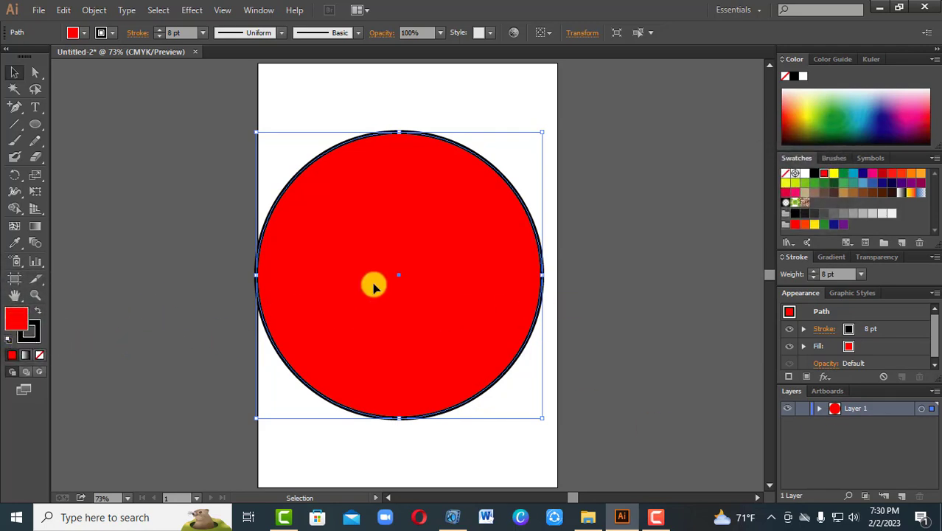
- Try brown and light green swatches as the circle's fill and return it to red
left_click(848, 192)
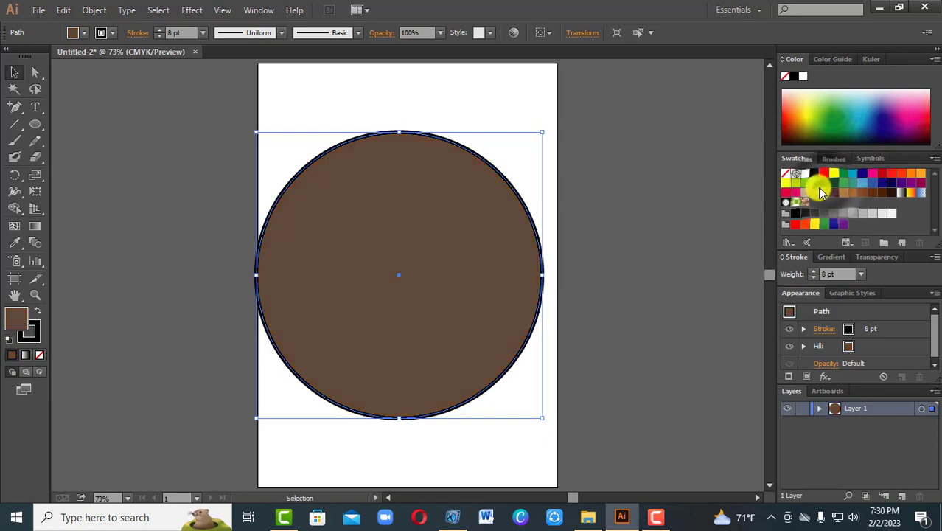
left_click(817, 189)
left_click(808, 184)
left_click(805, 184)
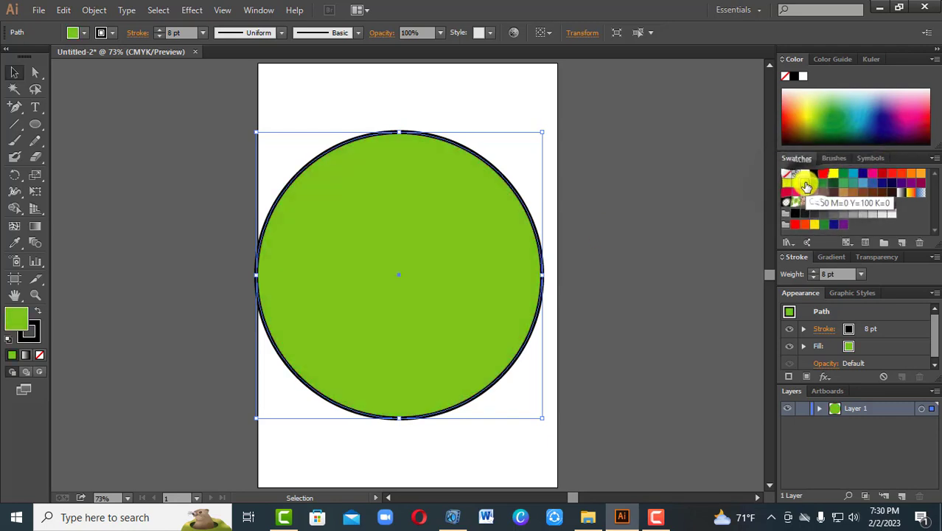
left_click(825, 174)
- Sample several fill colours for the circle from the colour spectrum, ending with a teal green
left_click(820, 124)
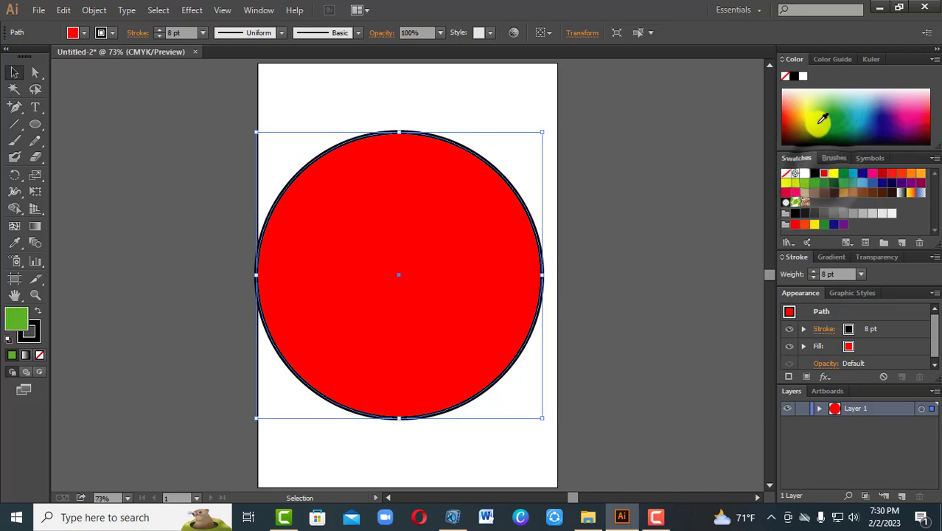
left_click(812, 106)
left_click(793, 94)
left_click(835, 102)
left_click(870, 112)
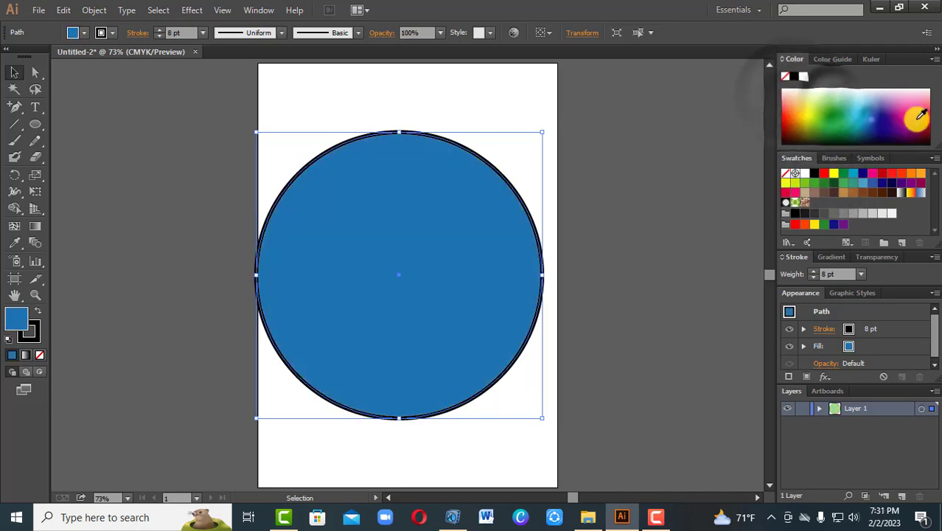
left_click(914, 113)
left_click(854, 129)
left_click(812, 111)
left_click(841, 110)
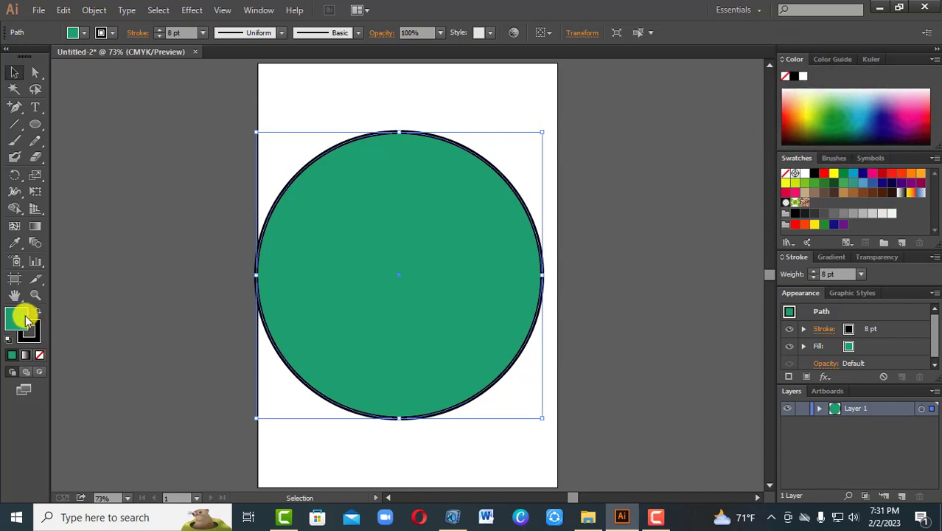
- Change the circle's fill to a bright pinkish red in the Color Picker
key("Return")
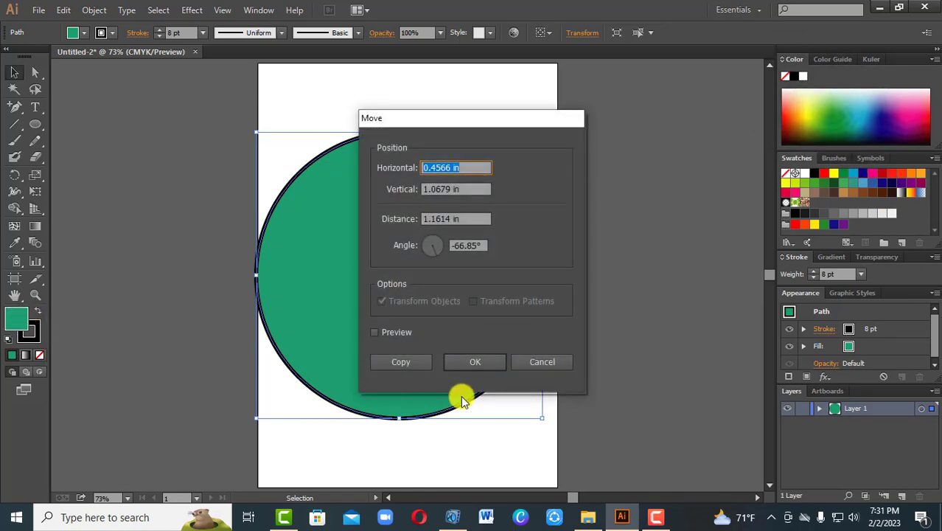
left_click(550, 361)
double_click(12, 327)
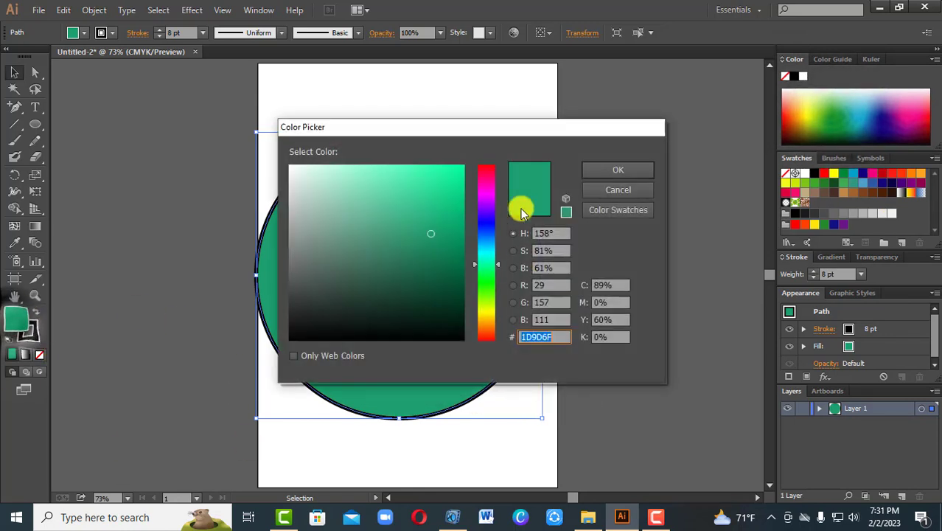
left_click_drag(467, 126, 686, 135)
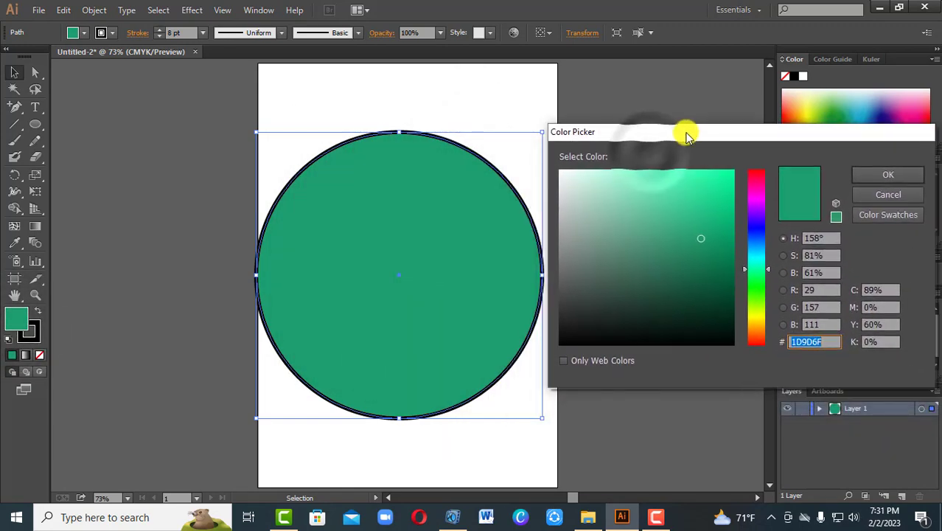
left_click_drag(754, 300, 758, 321)
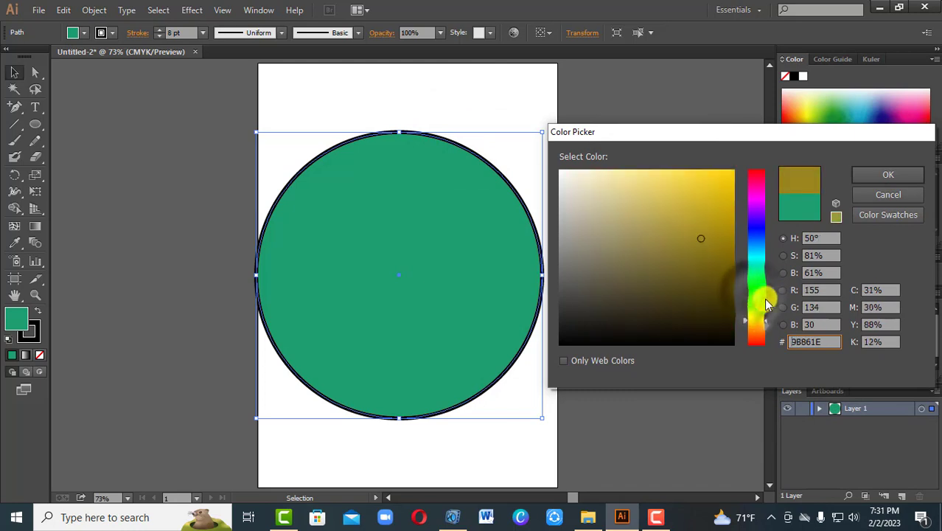
mouse_move(718, 188)
left_mouse_down()
mouse_move(724, 214)
mouse_move(710, 196)
mouse_move(757, 192)
mouse_move(753, 179)
left_mouse_up()
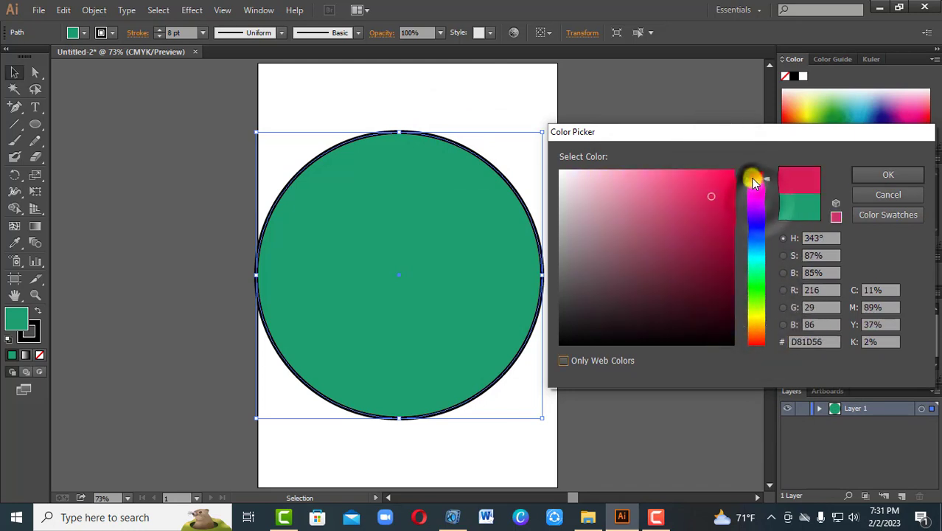
left_click(724, 178)
left_click(867, 182)
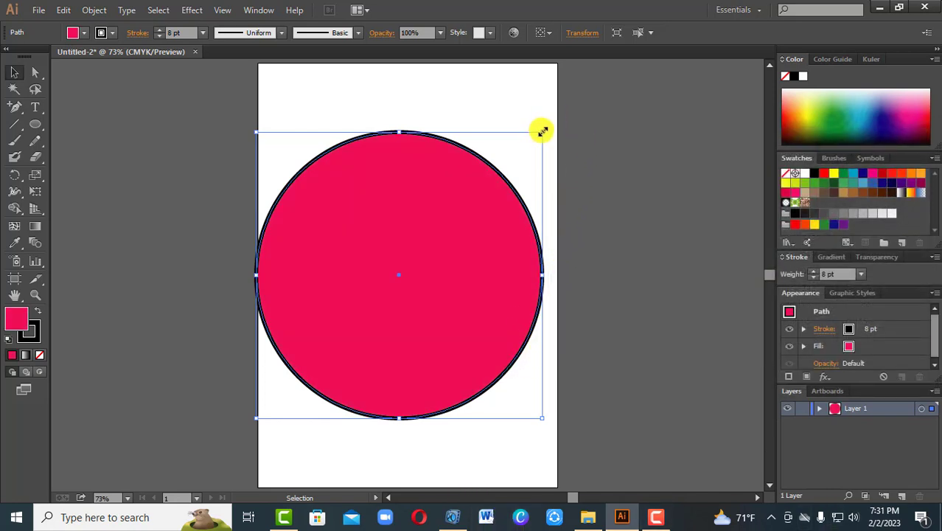
- Scale the circle proportionally about its centre to roughly half its size and deselect it
left_click_drag(543, 131, 501, 191)
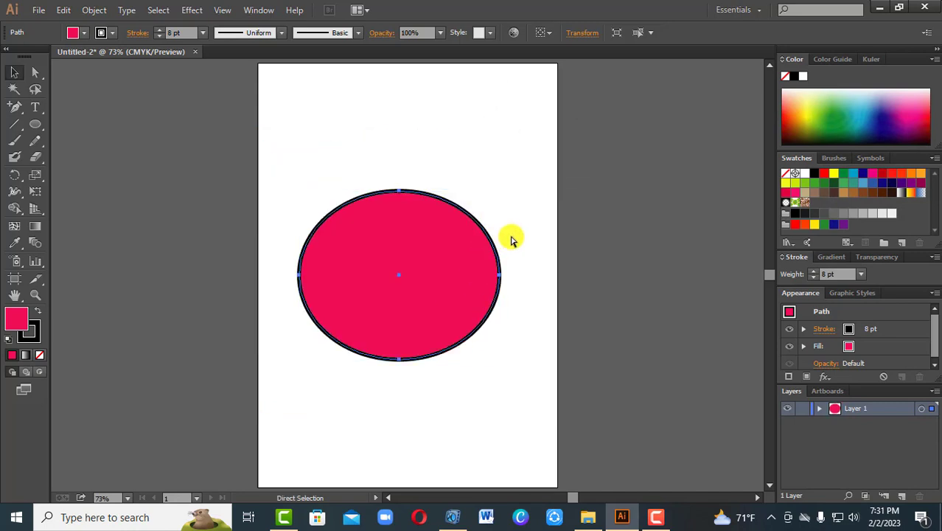
key("ctrl+z")
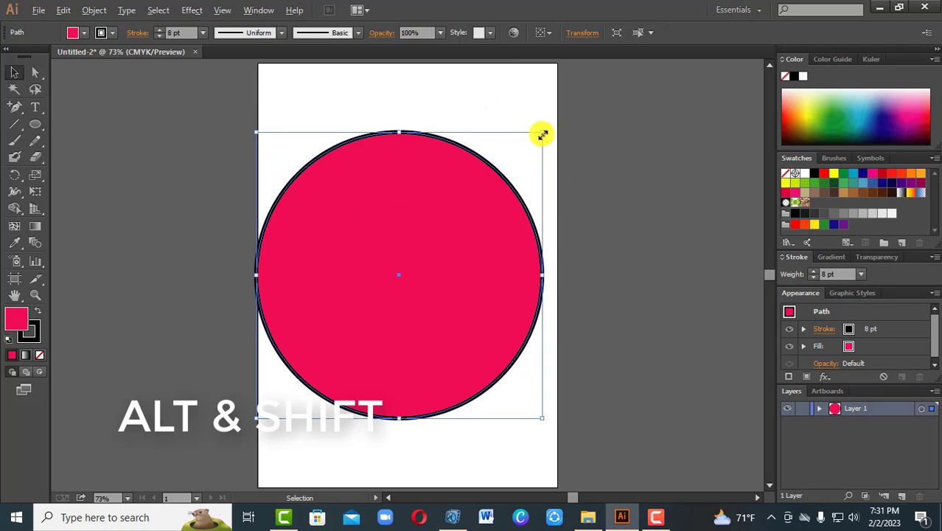
left_click_drag(543, 134, 488, 208)
left_click_drag(427, 289, 425, 308)
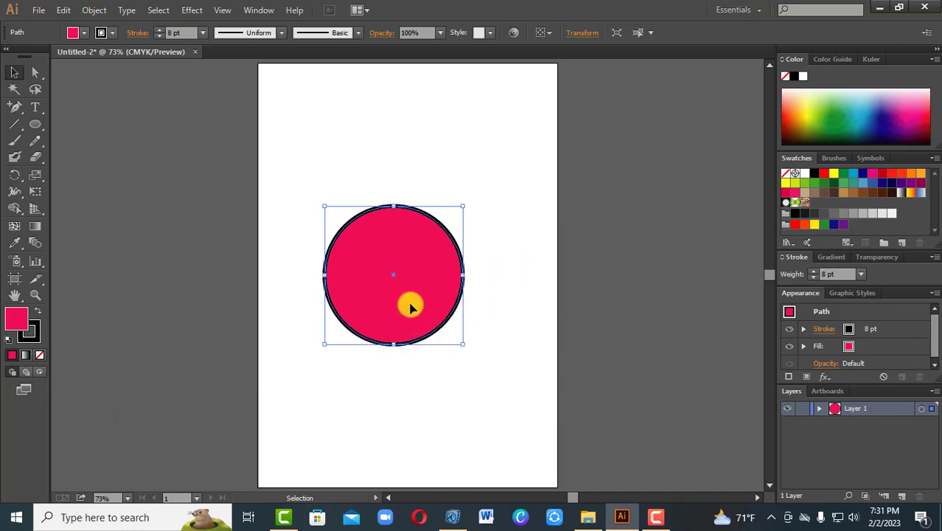
left_click_drag(503, 151, 421, 320)
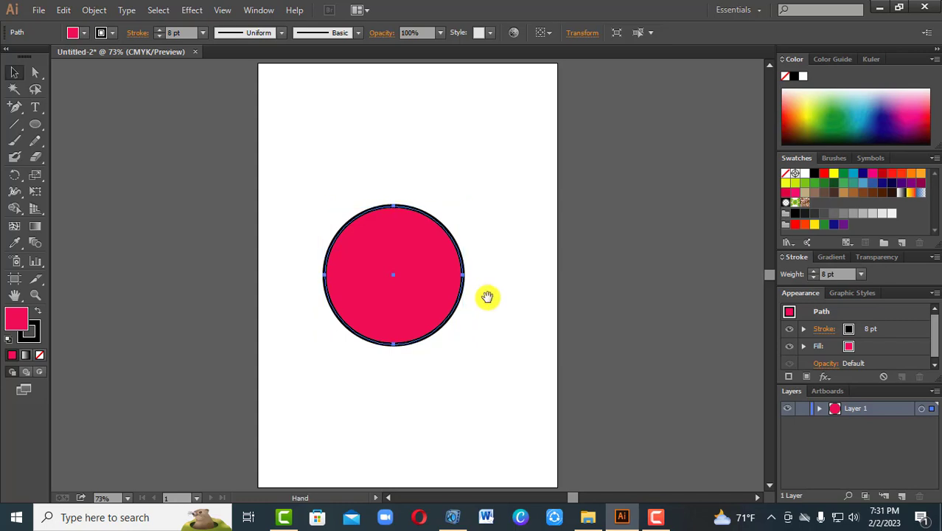
left_click_drag(486, 296, 366, 308)
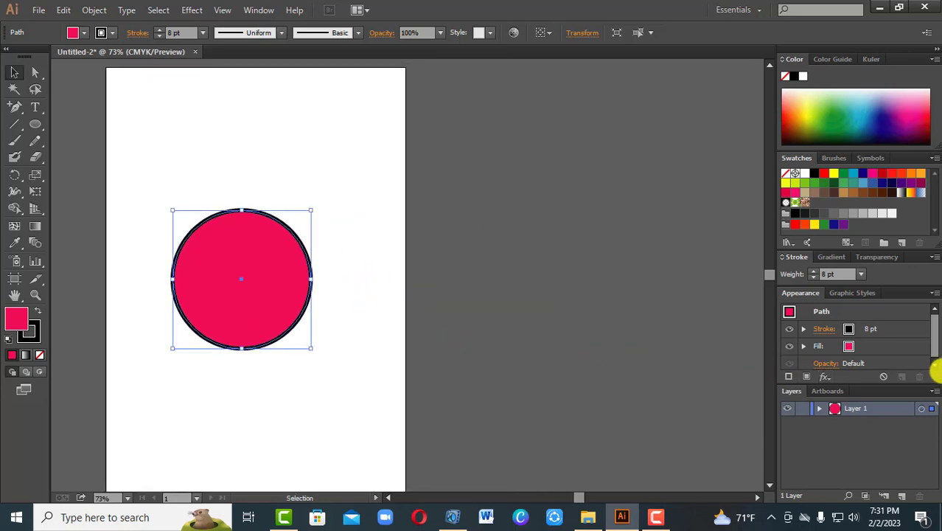
left_click(496, 316)
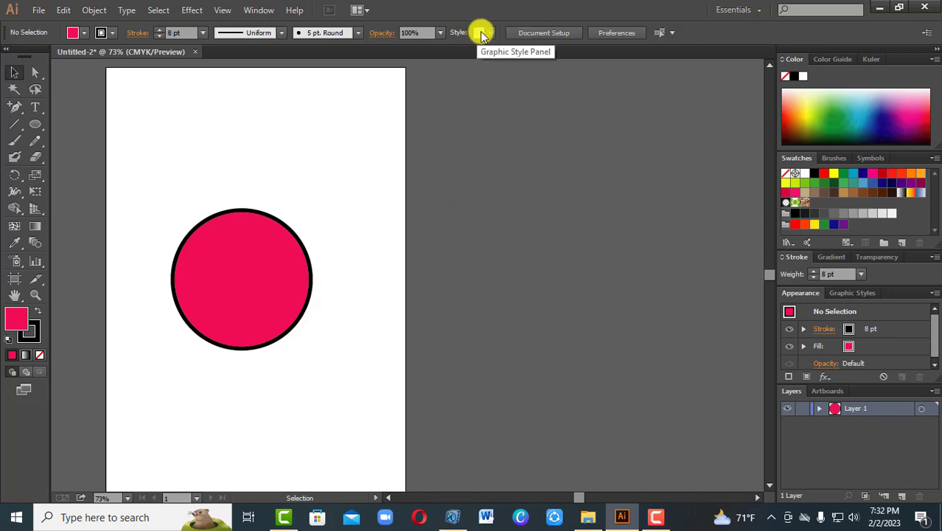
- Select the circle and try CMYK Yellow and other swatches as its fill, ending with pure red
left_click_drag(195, 153, 288, 318)
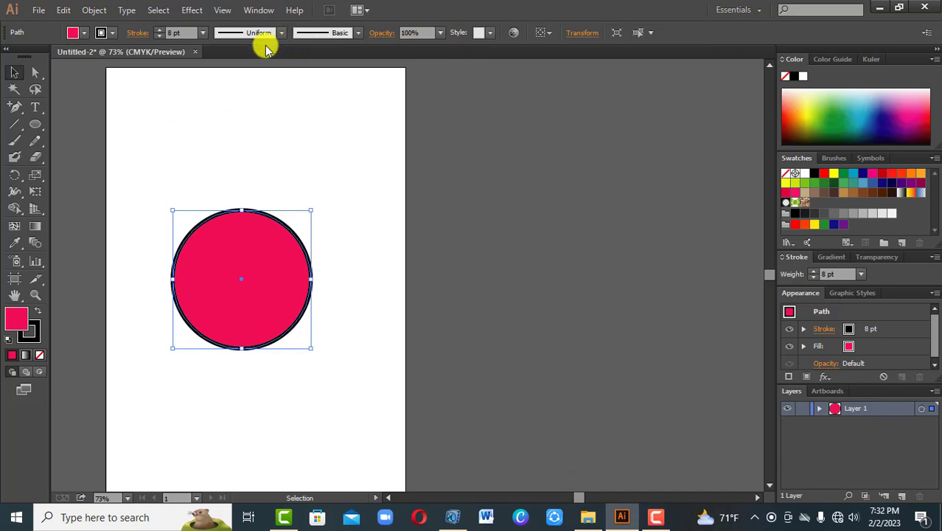
left_click(82, 32)
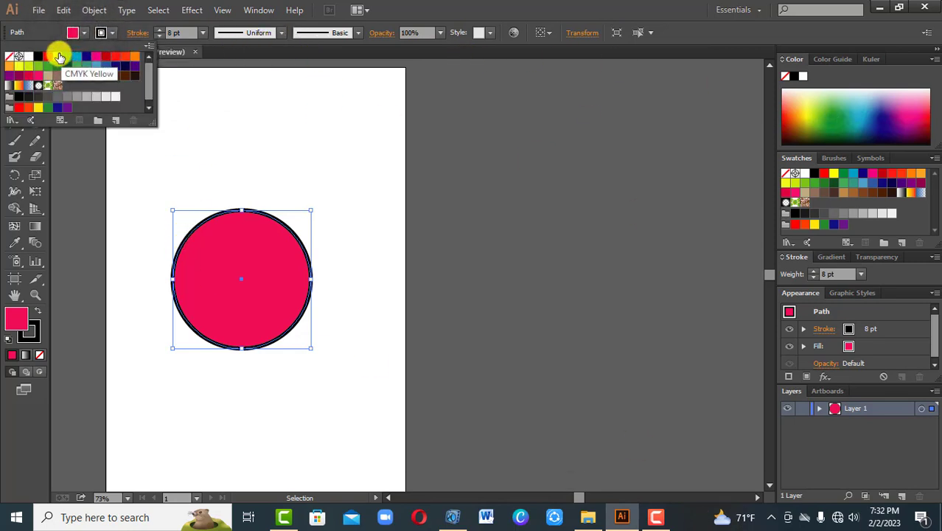
left_click(60, 57)
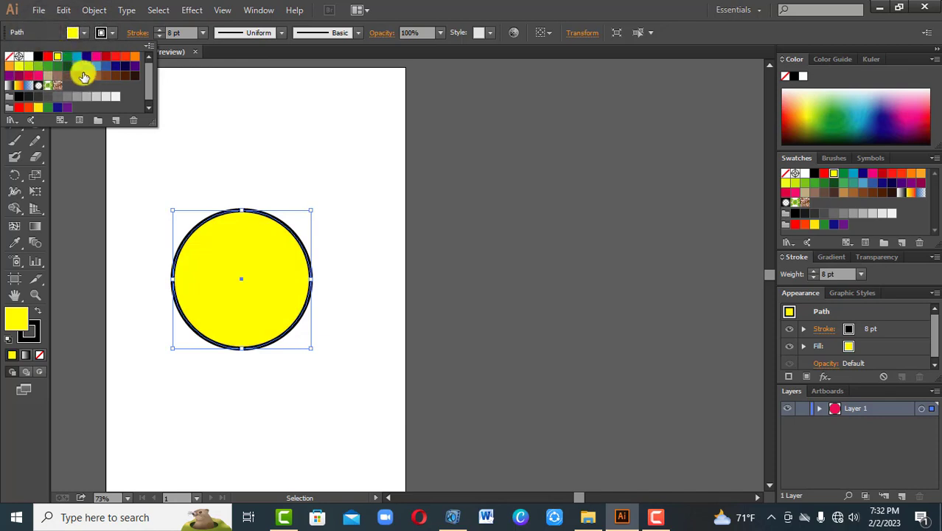
left_click(83, 77)
left_click(38, 75)
left_click(47, 57)
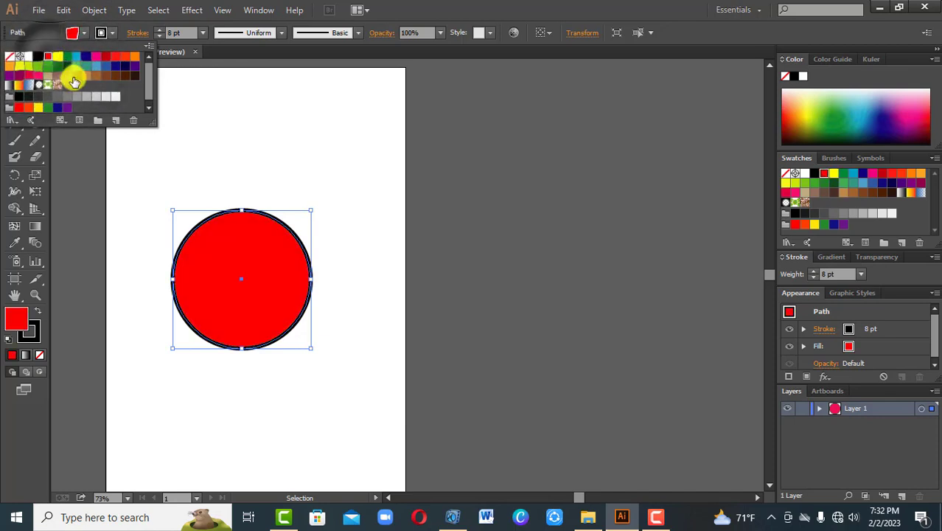
- Try blue, yellow and light blue swatches on the circle's stroke, ending with a medium green
left_click(111, 34)
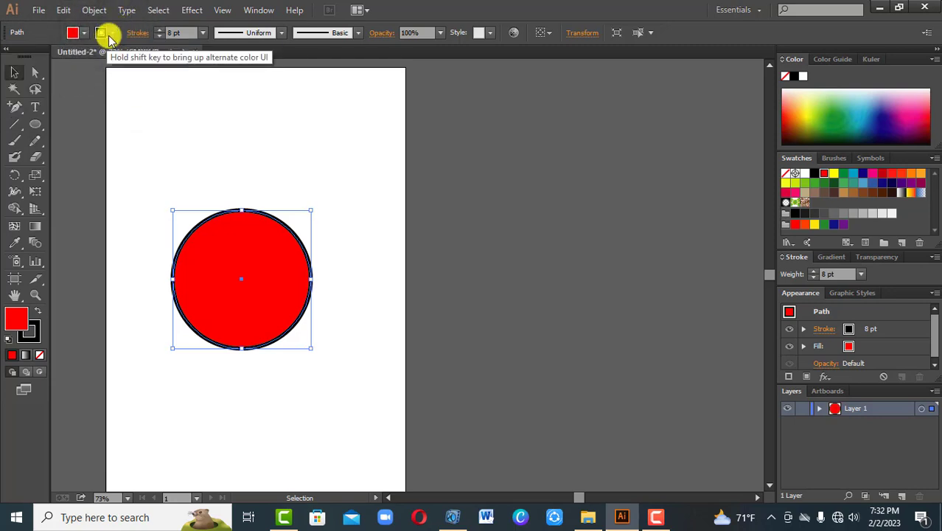
left_click(110, 34)
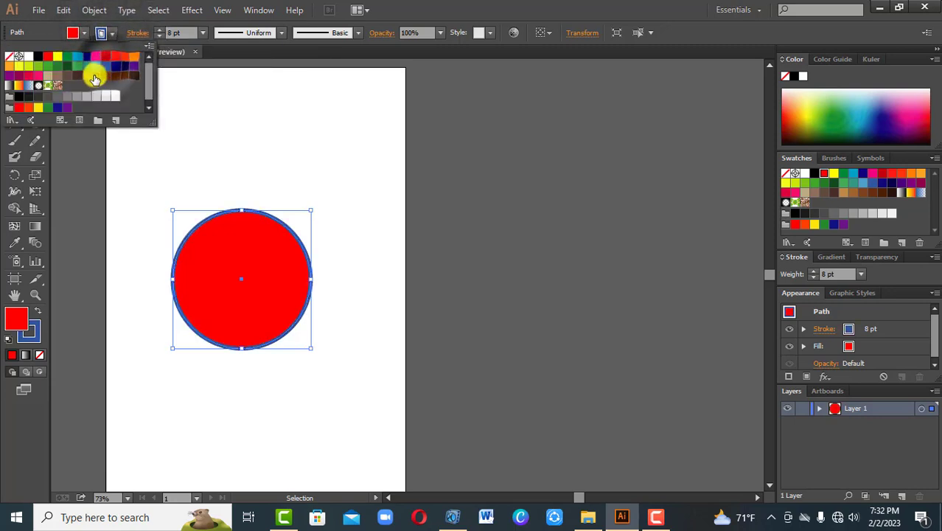
left_click(58, 57)
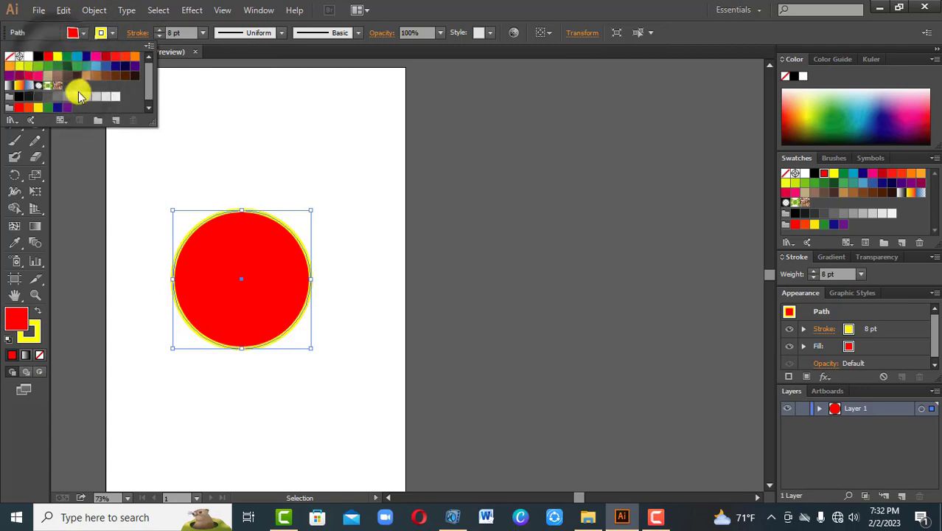
left_click(67, 75)
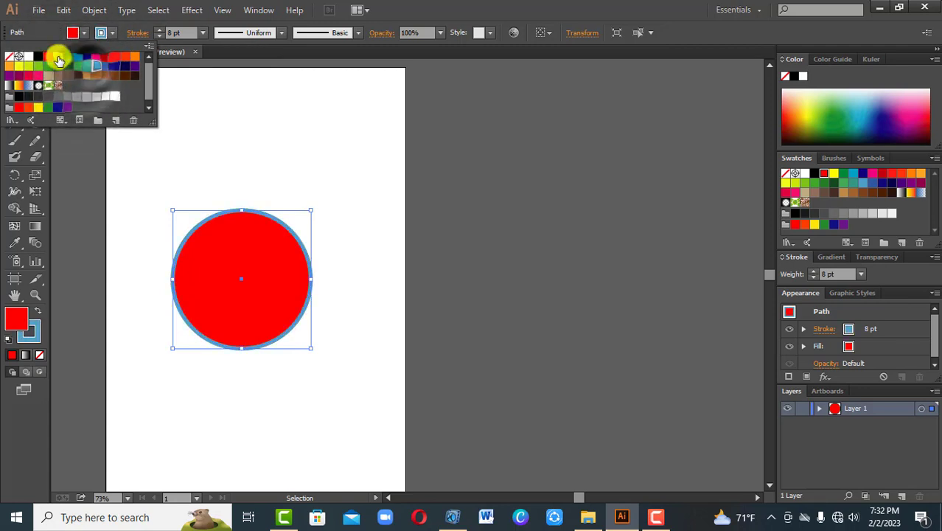
left_click(58, 57)
left_click(77, 66)
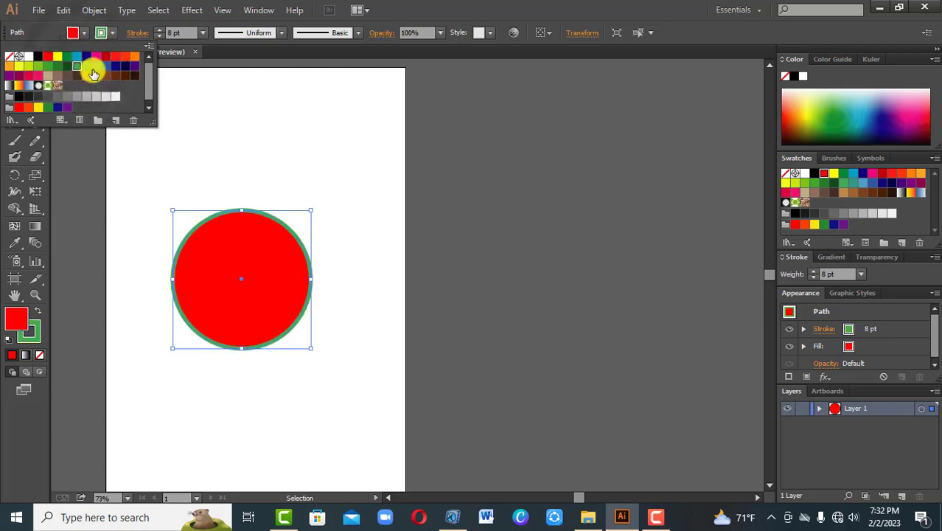
- Increase the circle's stroke weight to at least 17 pt in small increments, and reduce it to 12 pt
left_click(159, 30)
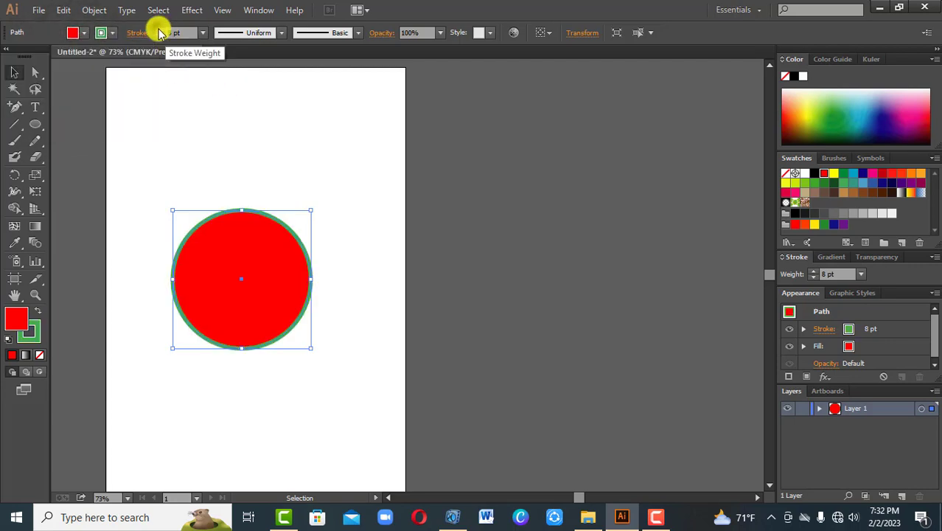
left_click(159, 30)
left_click(158, 30)
left_click(158, 30)
left_click(158, 30)
left_click(158, 30)
left_click(158, 31)
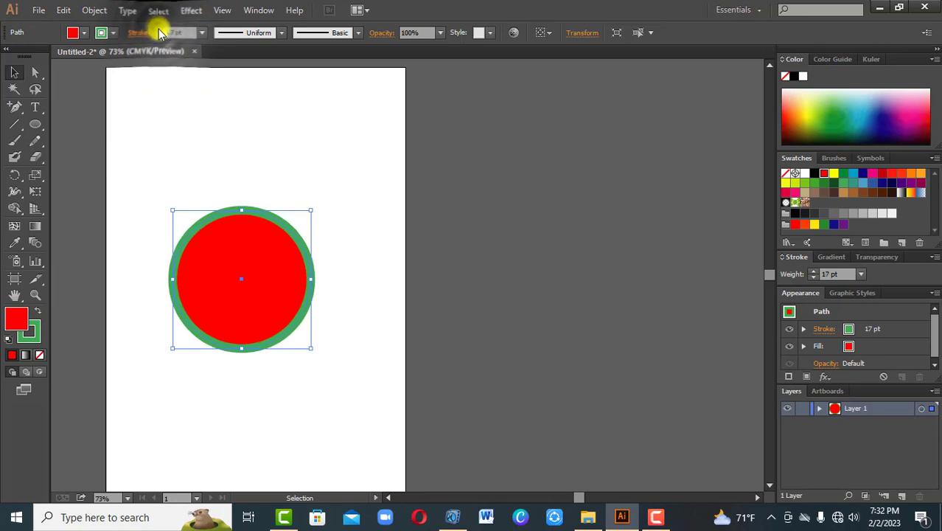
left_click(159, 30)
left_click(159, 31)
left_click(159, 36)
left_click(158, 36)
left_click(159, 37)
left_click(158, 36)
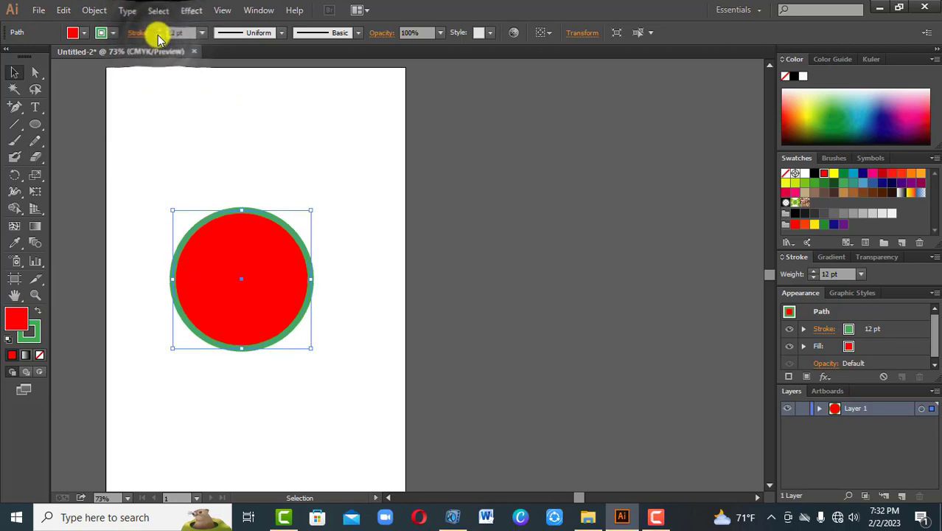
left_click(158, 36)
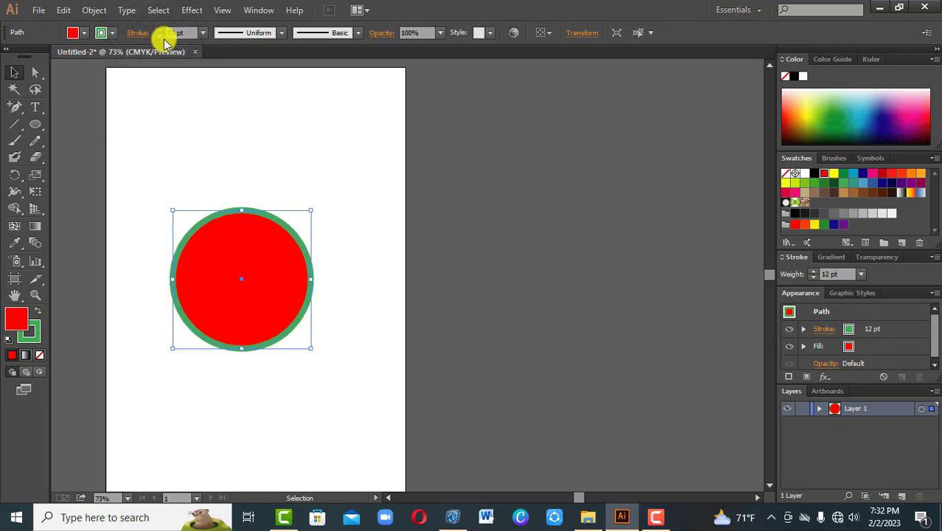
left_click(203, 36)
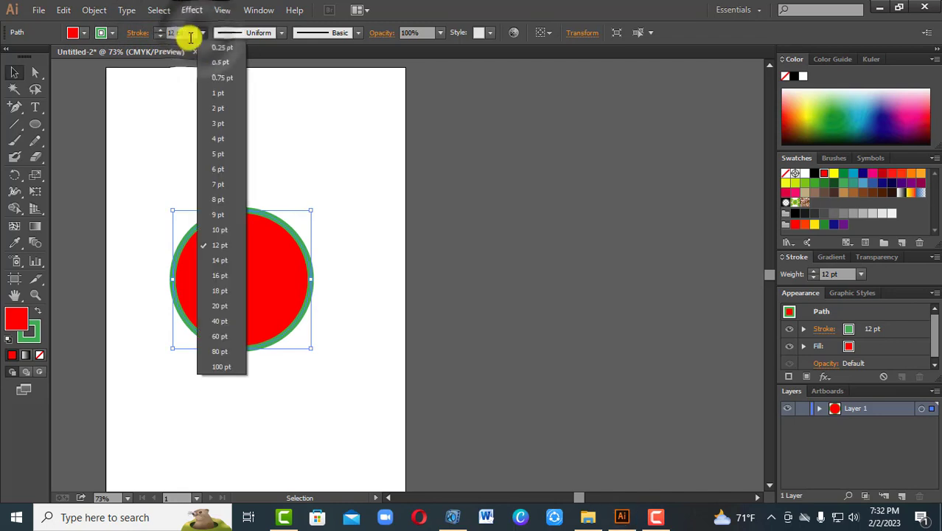
left_click(187, 33)
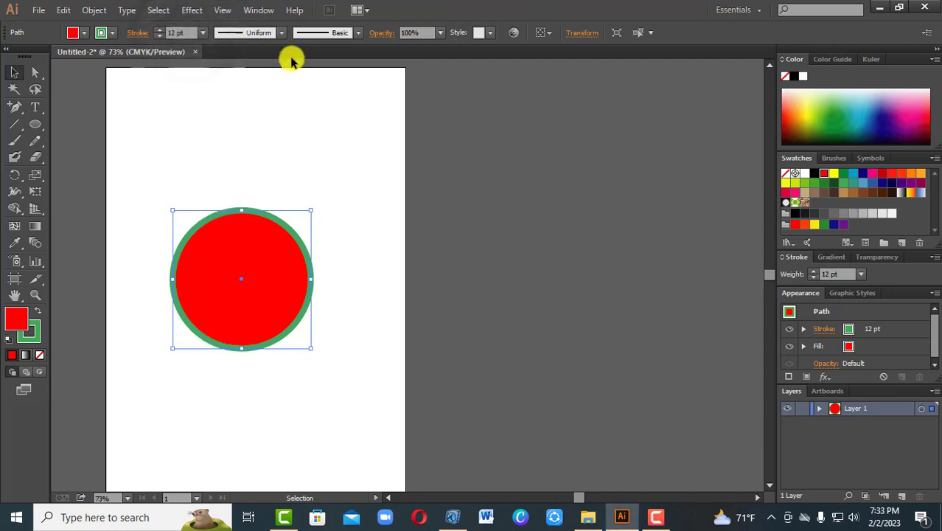
- Apply the double-bulge variable width profile to the stroke and enlarge the circle to about 90% of the artboard's width
left_click(282, 35)
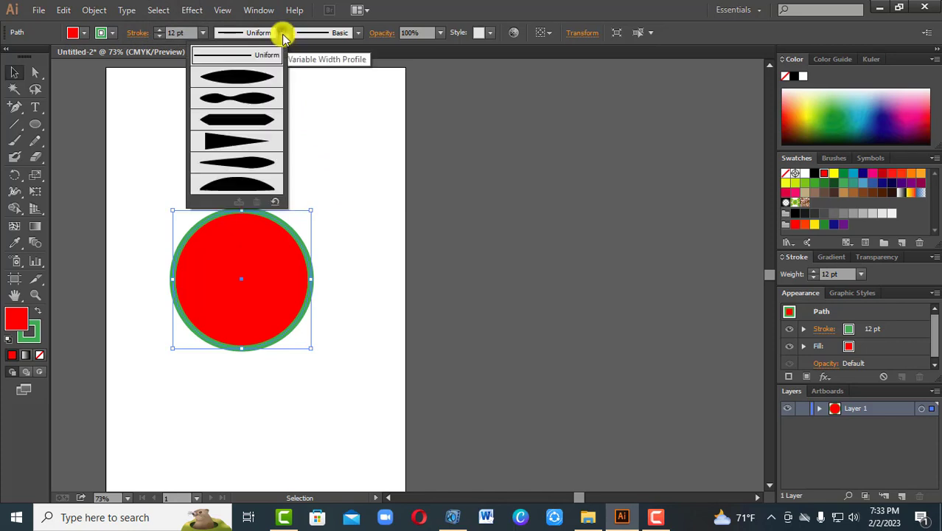
left_click(246, 96)
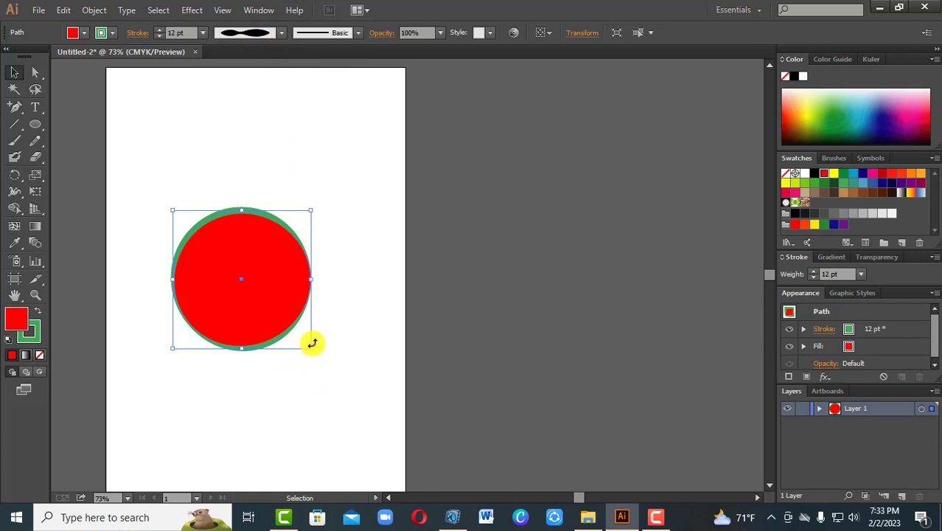
left_click_drag(311, 348, 374, 427)
left_click_drag(322, 330, 446, 346)
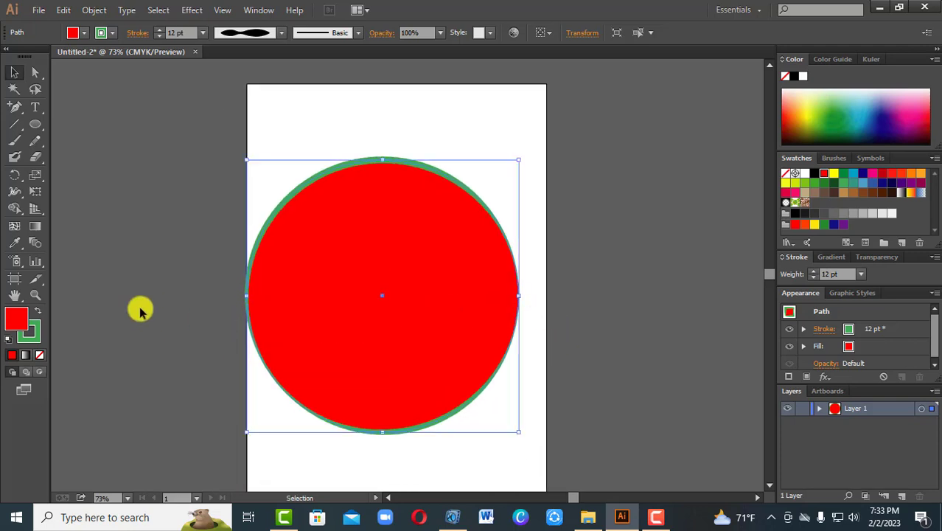
- Pan the artboard with the Hand tool and deselect the circle
key("Return")
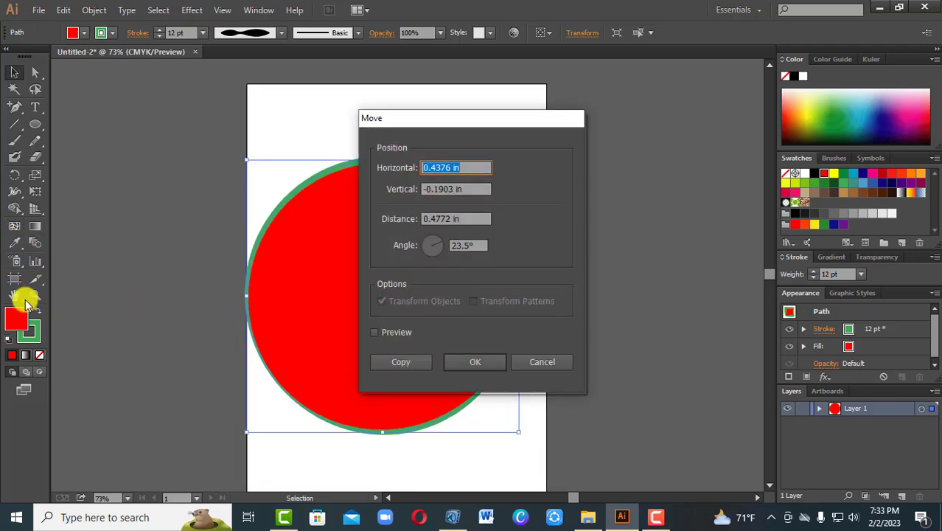
left_click(536, 376)
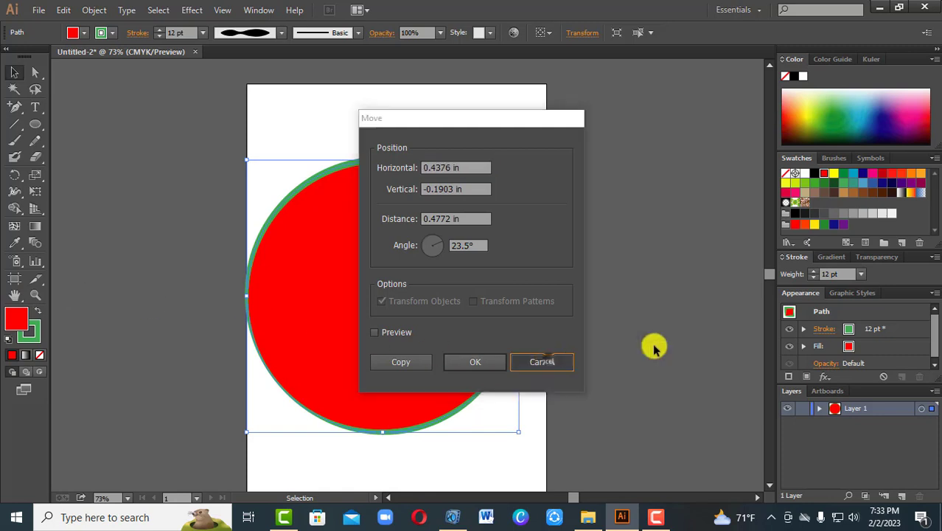
left_click(15, 294)
left_click_drag(338, 259, 484, 272)
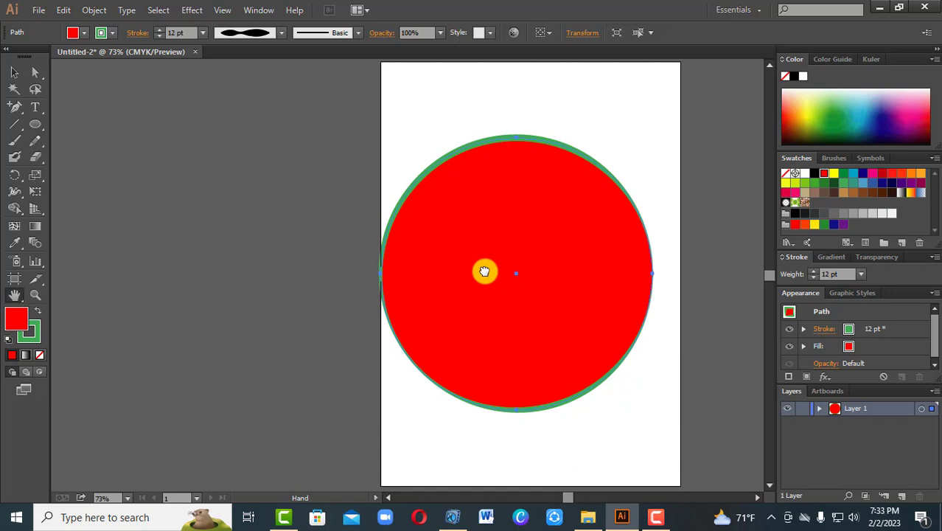
left_click(16, 77)
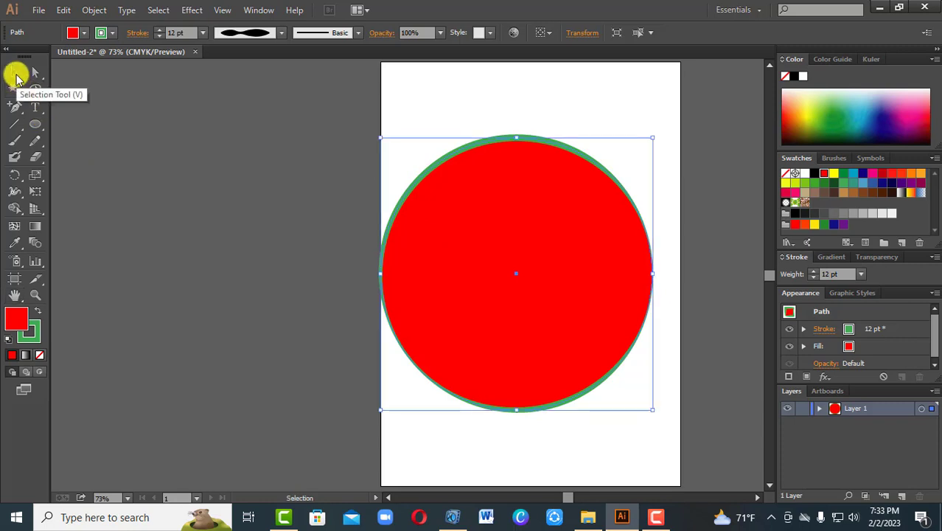
left_click(289, 268)
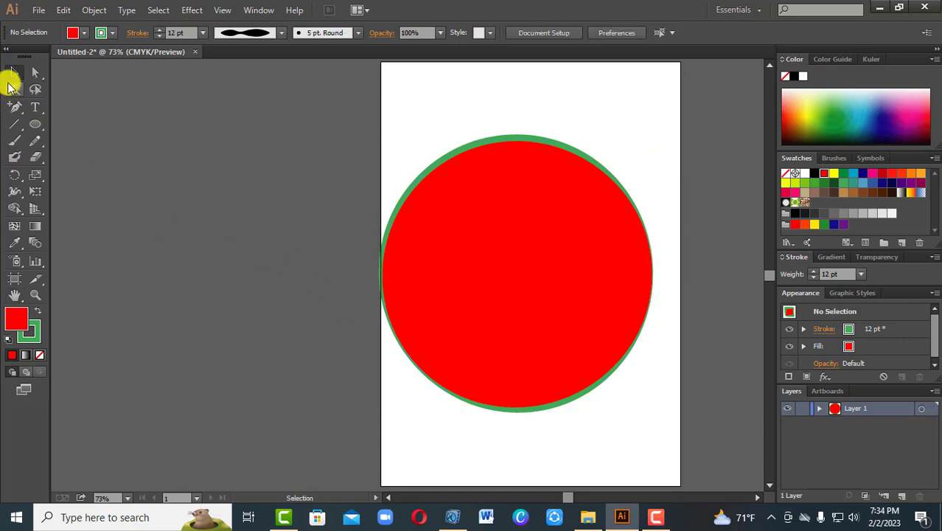
- Select the circle and apply the single-bulge, lens-shaped variable width profile to its stroke
left_click(279, 214)
left_click_drag(318, 168, 566, 405)
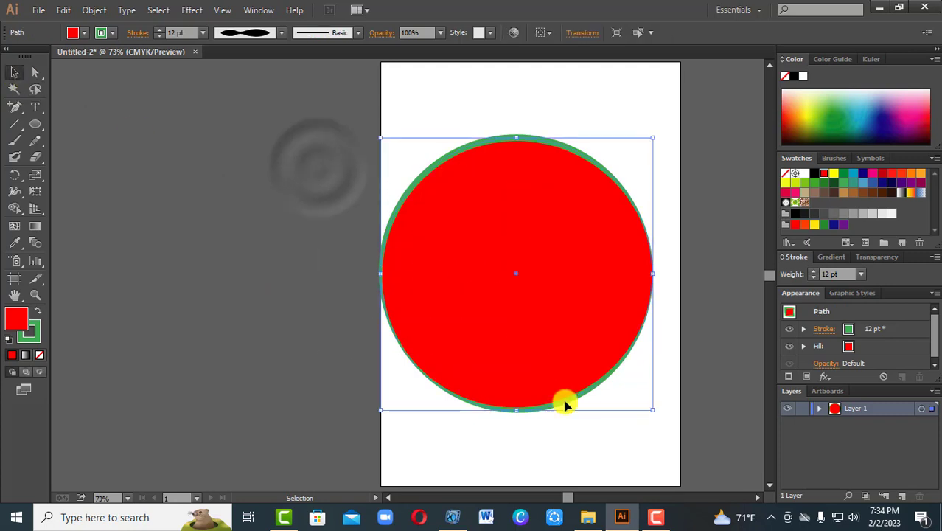
left_click(280, 32)
left_click(254, 79)
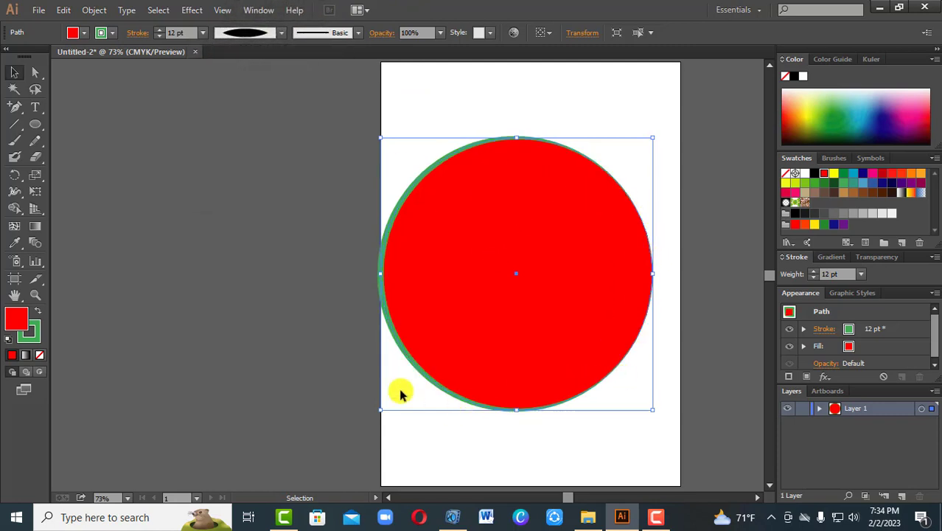
left_click(326, 337)
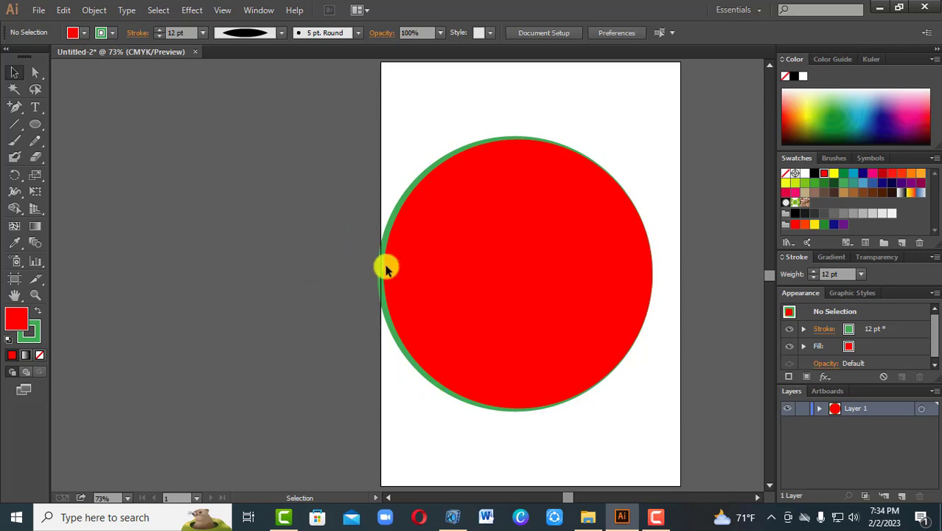
- Apply the tapered wedge-shaped variable width profile to the circle's stroke and deselect the circle
left_click(469, 236)
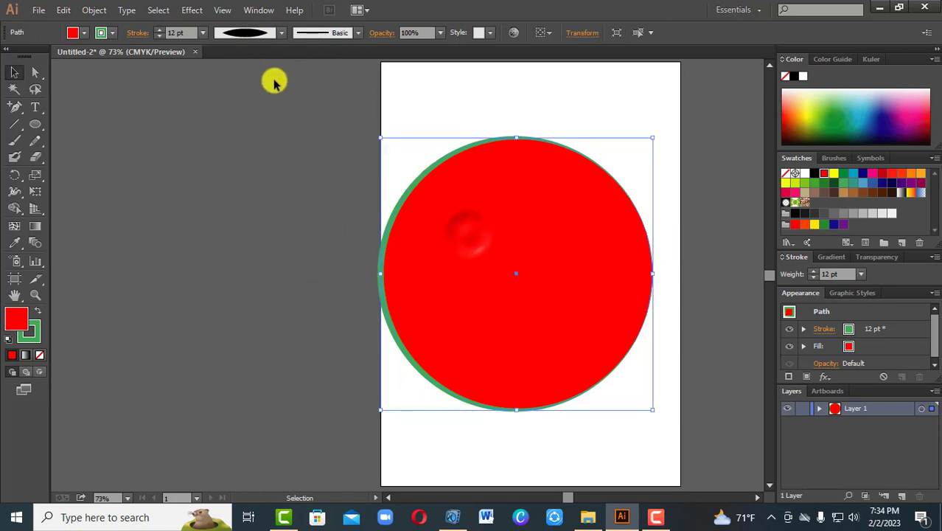
left_click(281, 32)
left_click(249, 144)
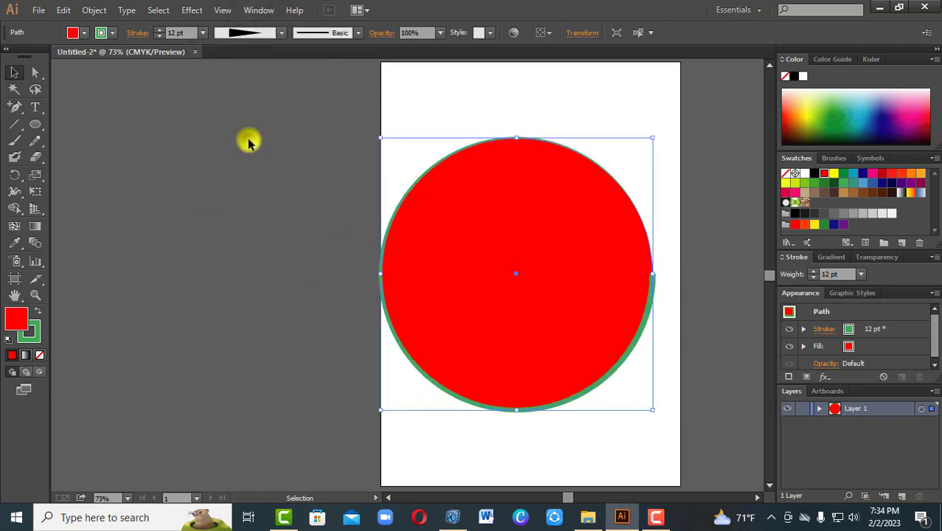
left_click(683, 315)
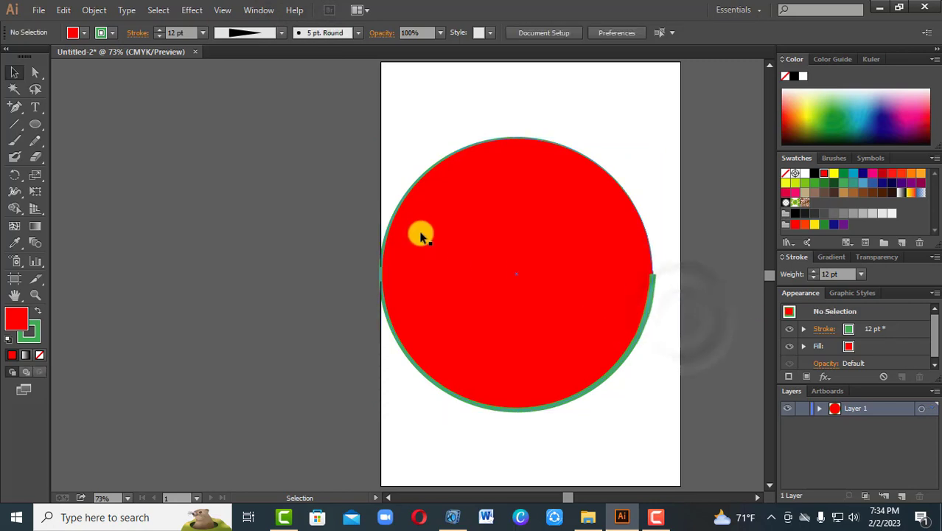
- Change the circle's stroke to the half-dome variable width profile and deselect the circle
left_click(444, 236)
left_click(280, 32)
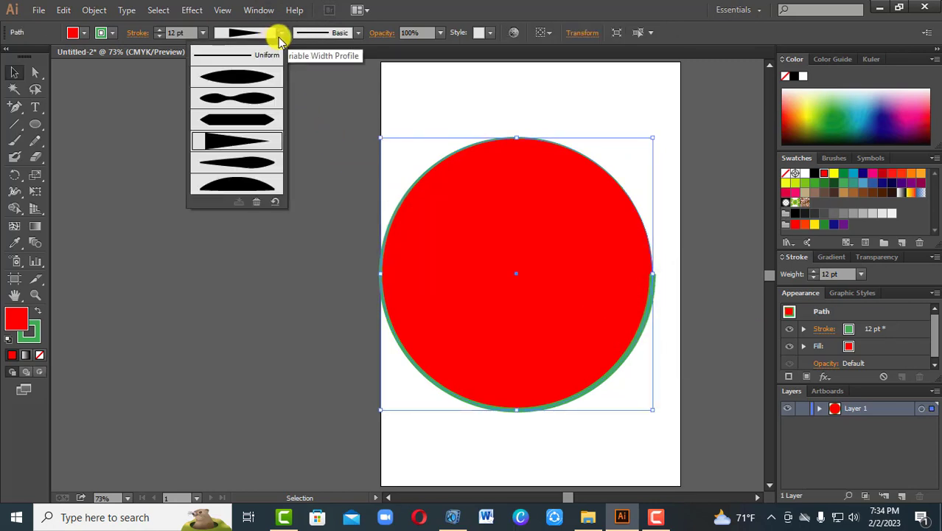
left_click(248, 180)
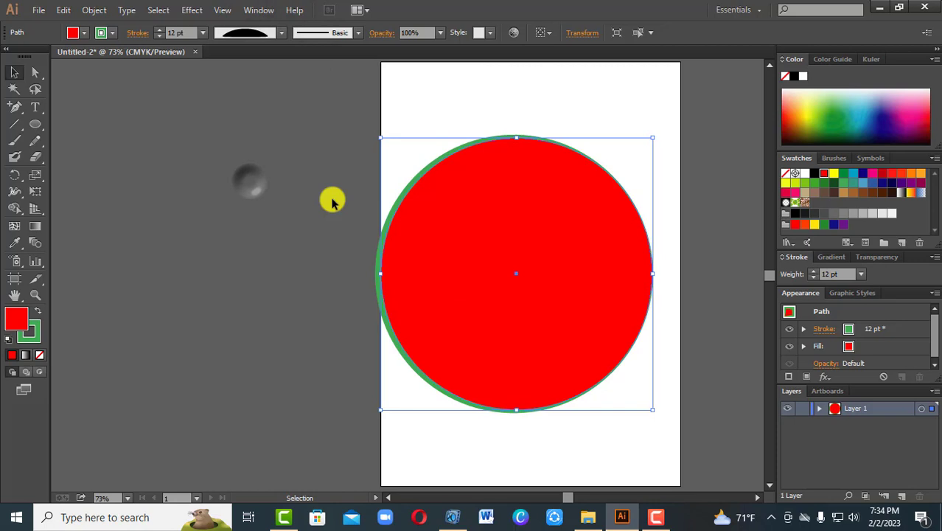
left_click(679, 225)
left_click(555, 318)
left_click(610, 409)
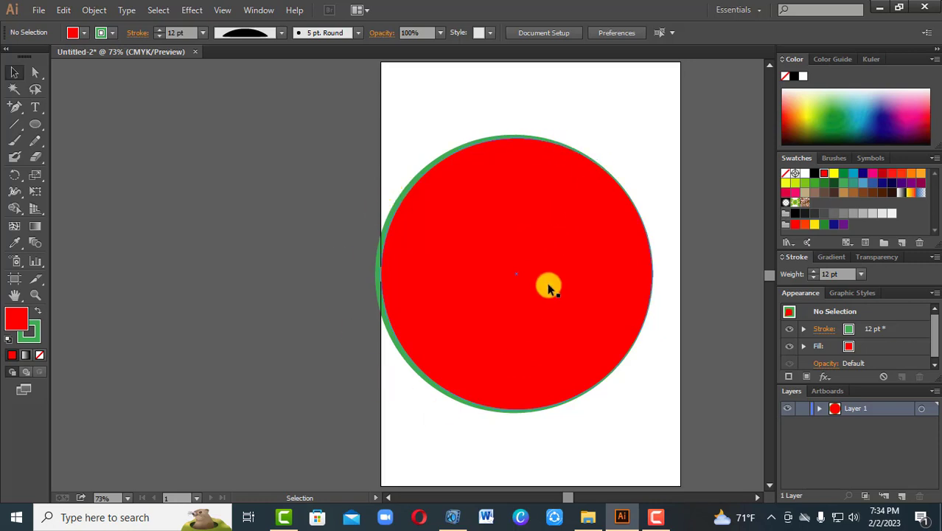
- Restore the Uniform width profile on the circle's stroke
left_click(464, 268)
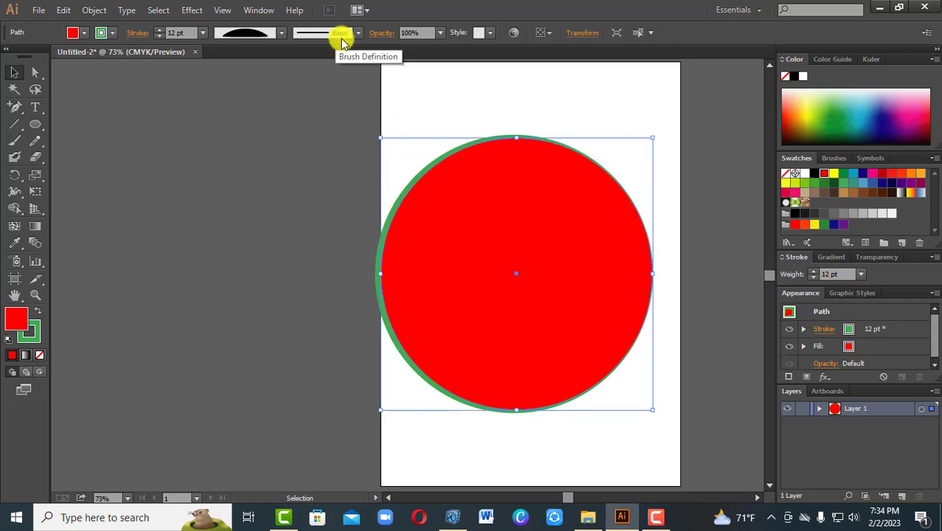
left_click(280, 33)
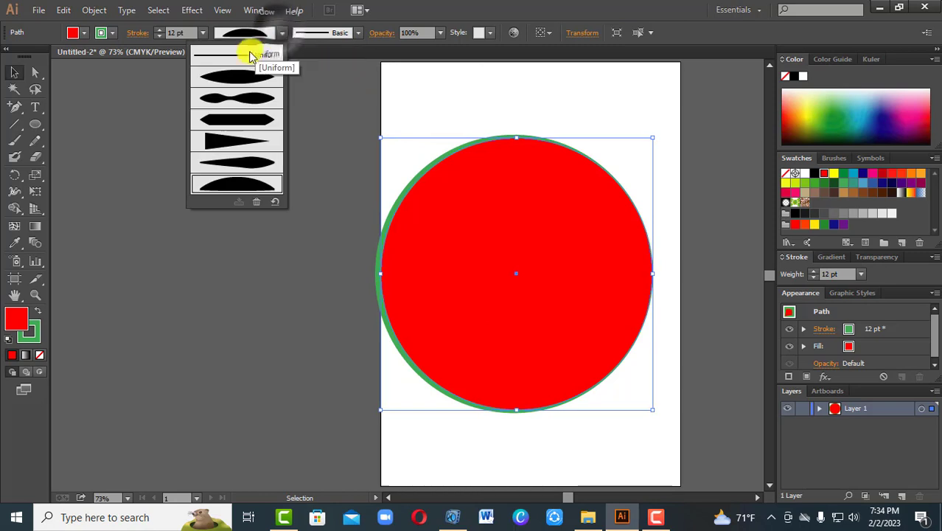
left_click(245, 57)
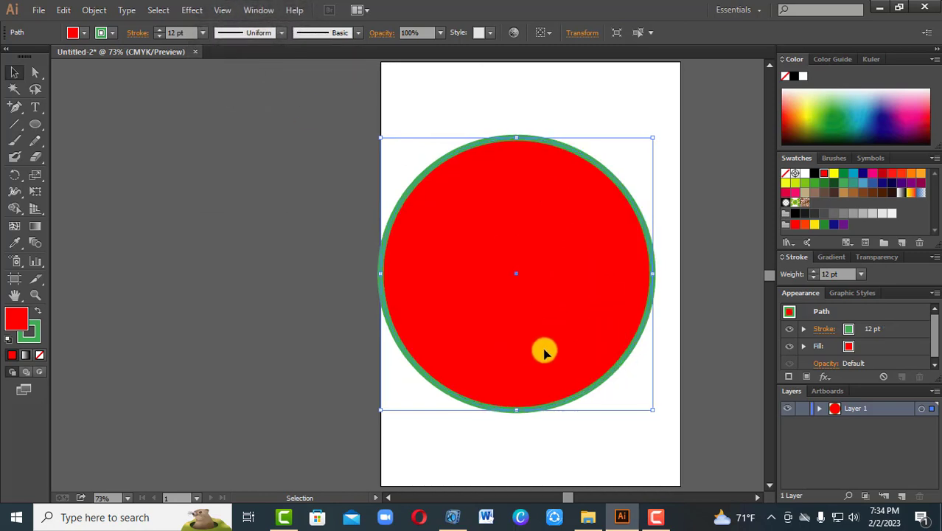
- Try the large round, Charcoal - Feather and Divider brush definitions on the circle's stroke
left_click(360, 32)
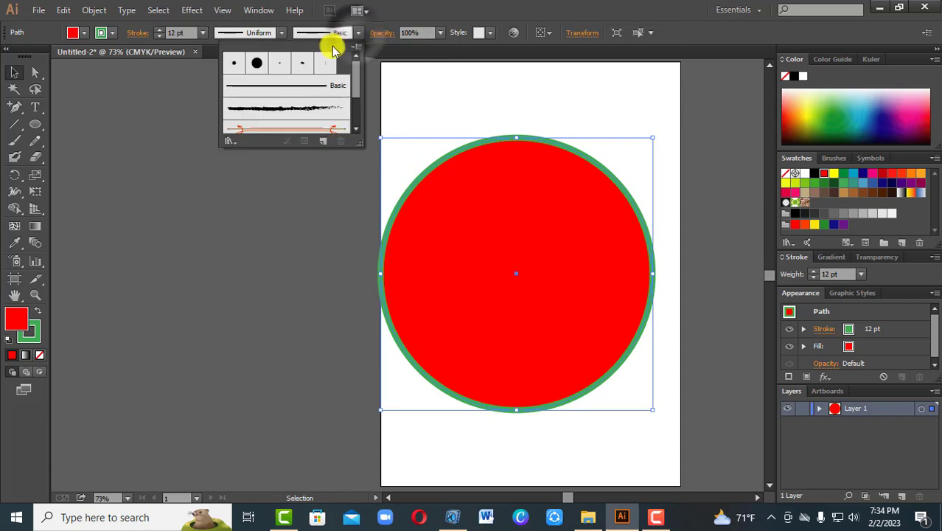
left_click(257, 66)
left_click(290, 111)
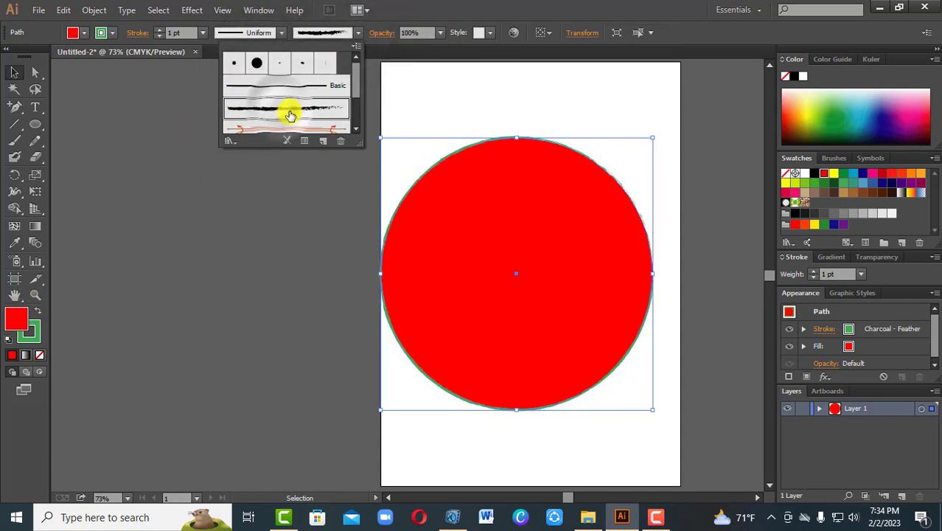
left_click_drag(355, 87, 360, 101)
left_click(337, 97)
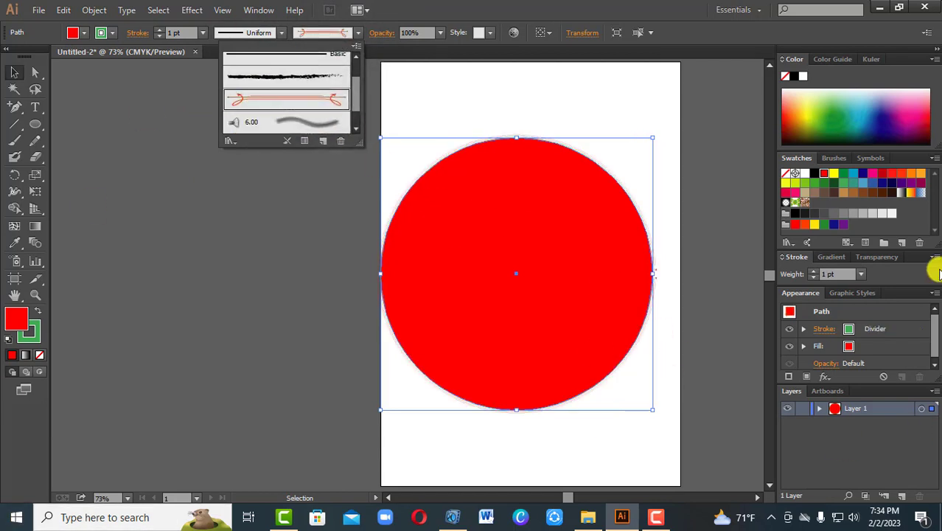
- Try green and blue swatches as the circle's fill, settle on yellow, and set the stroke to dark green
left_click(848, 184)
left_click(844, 174)
left_click(853, 173)
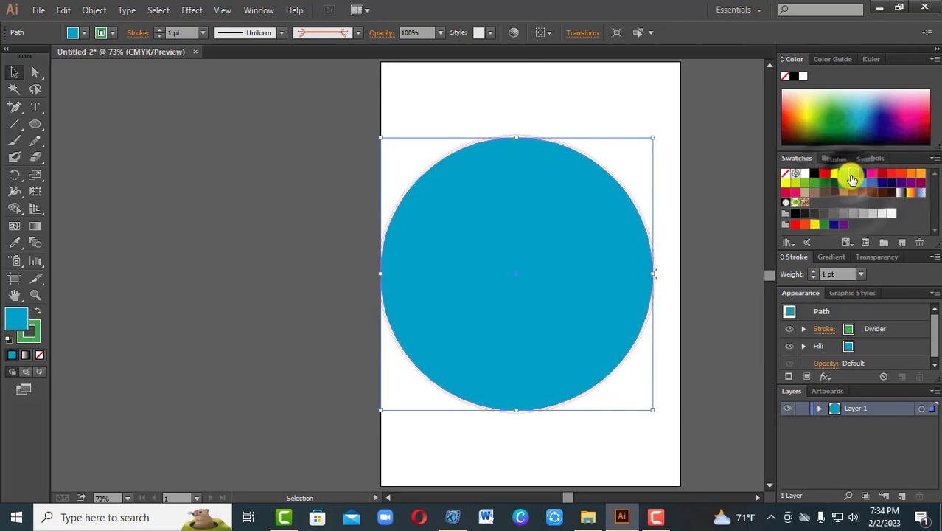
left_click(843, 174)
left_click(834, 173)
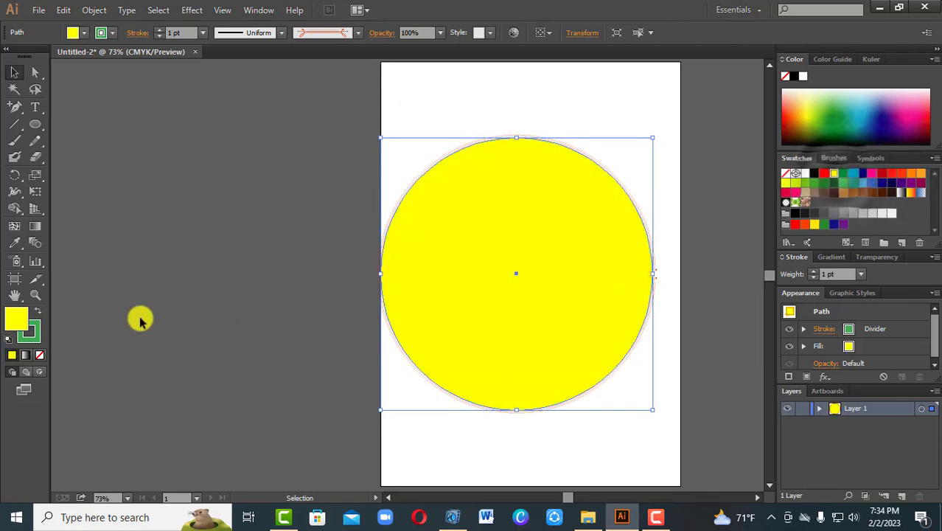
key("x")
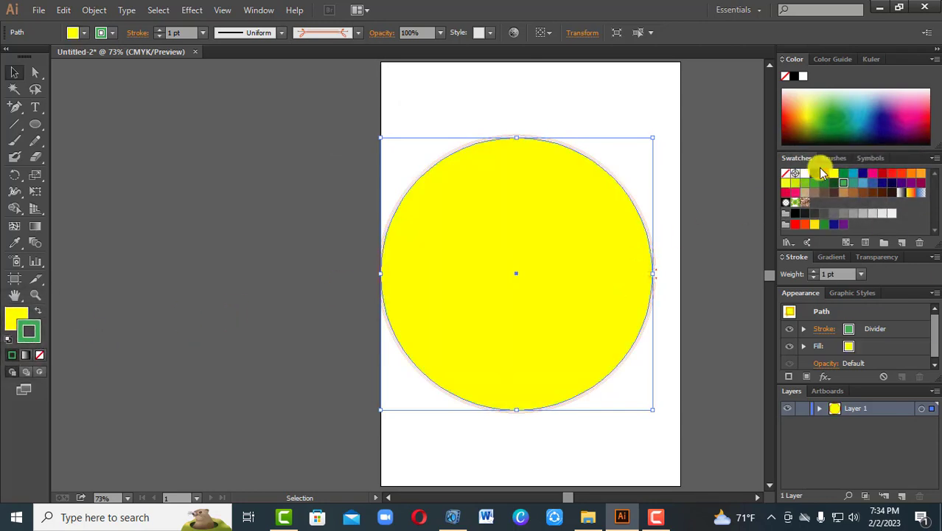
left_click(834, 183)
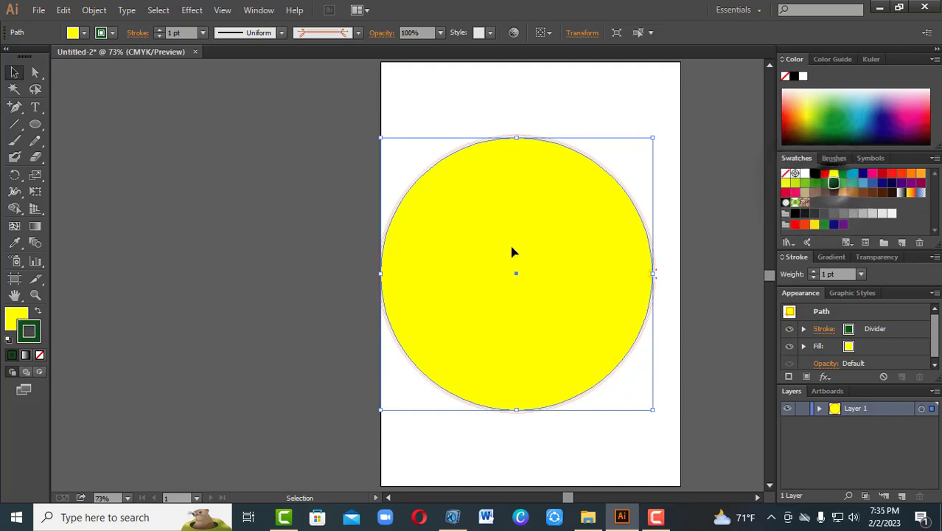
- Try the Charcoal - Feather, Divider and 6.00 Mop brushes on the dark green stroke
left_click(357, 33)
left_click(336, 80)
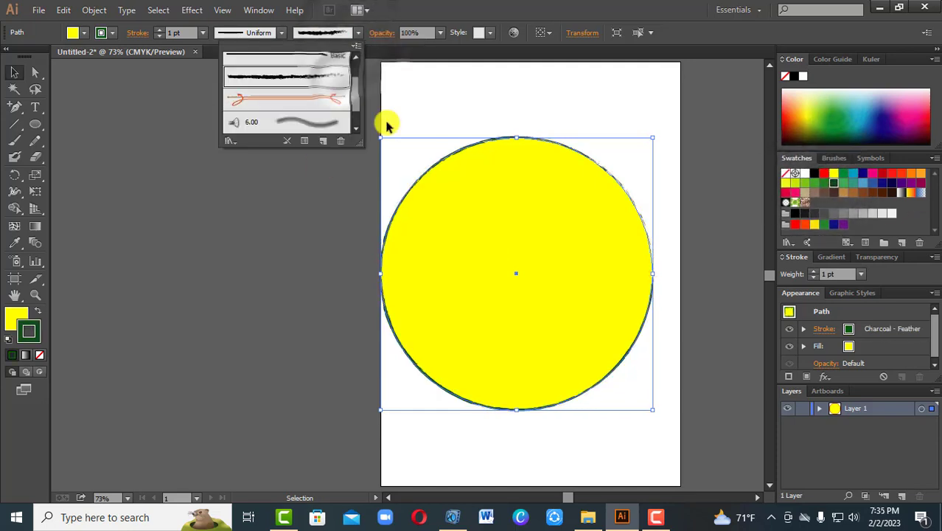
left_click(298, 96)
scroll(357, 95, "down", 1)
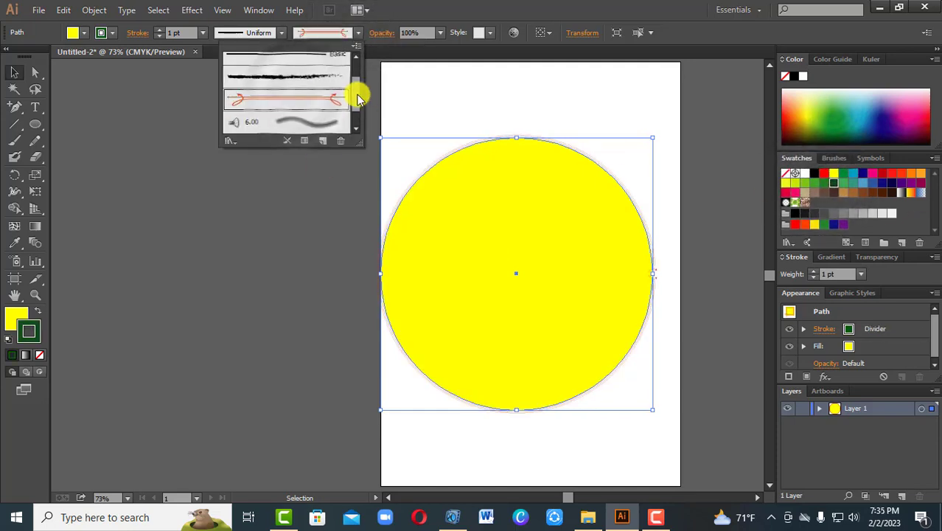
left_click(322, 110)
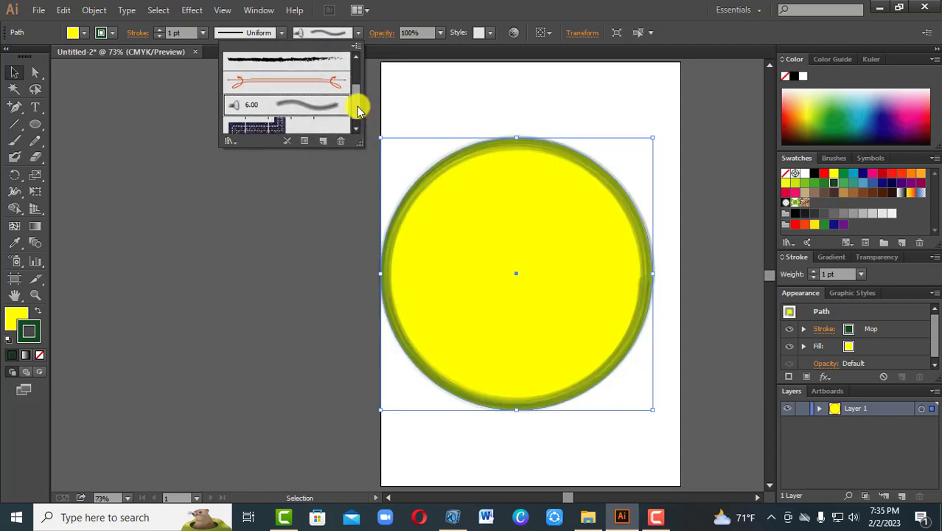
- Compare the Denim Seam and Charcoal - Feather brushes on the circle's stroke, ending with Denim Seam
scroll(279, 123, "down", 1)
left_click(277, 122)
scroll(362, 99, "up", 4)
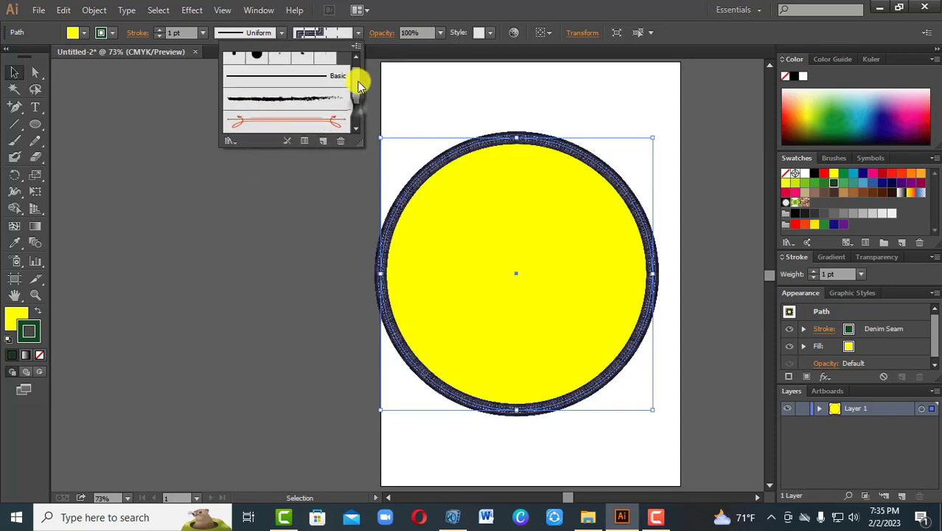
left_click(325, 112)
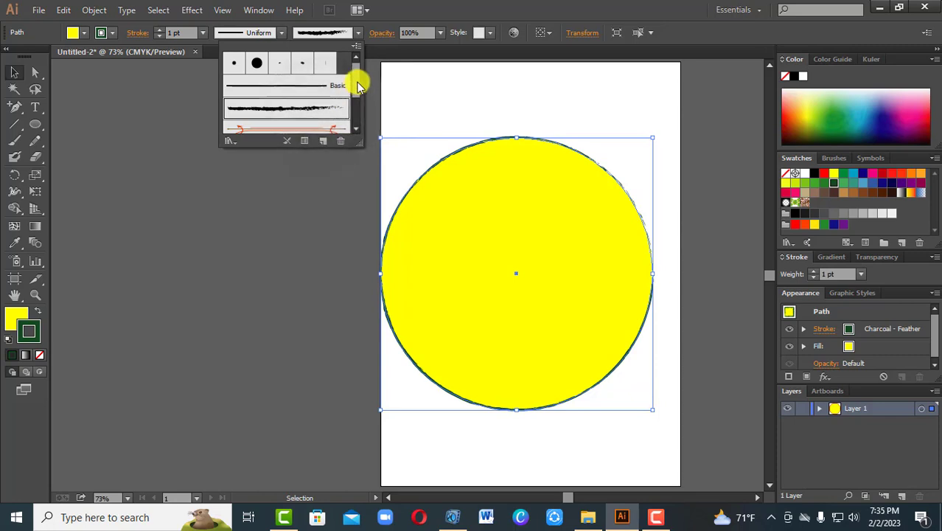
left_click_drag(356, 80, 352, 94)
left_click(322, 122)
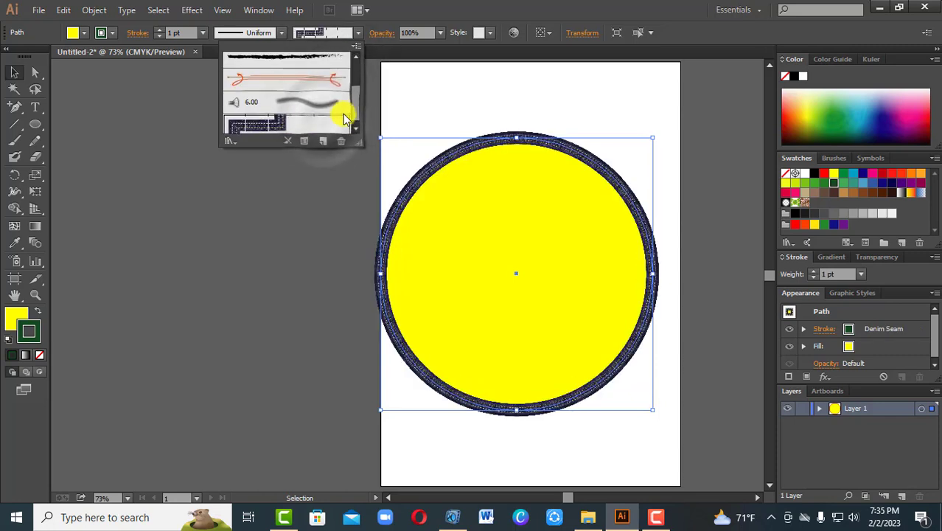
- Open the Arrows_Special brush library
left_click(251, 11)
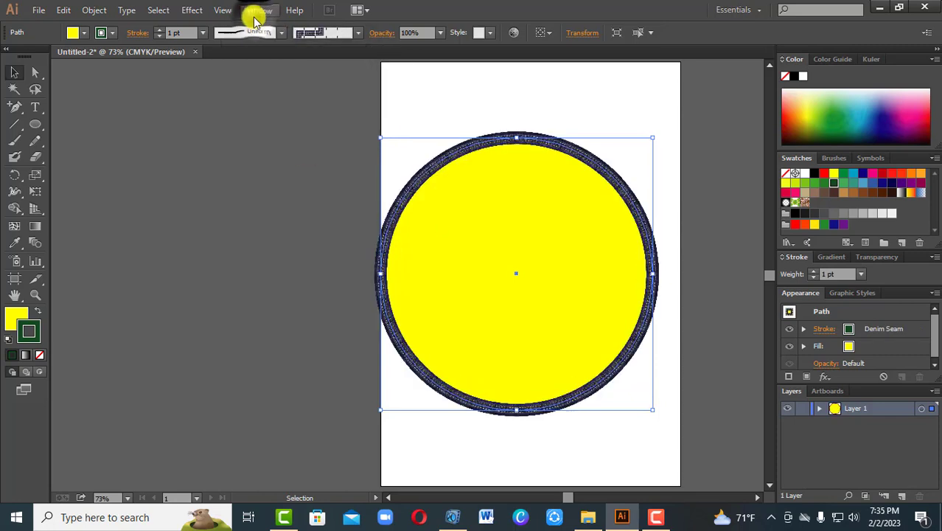
left_click(250, 11)
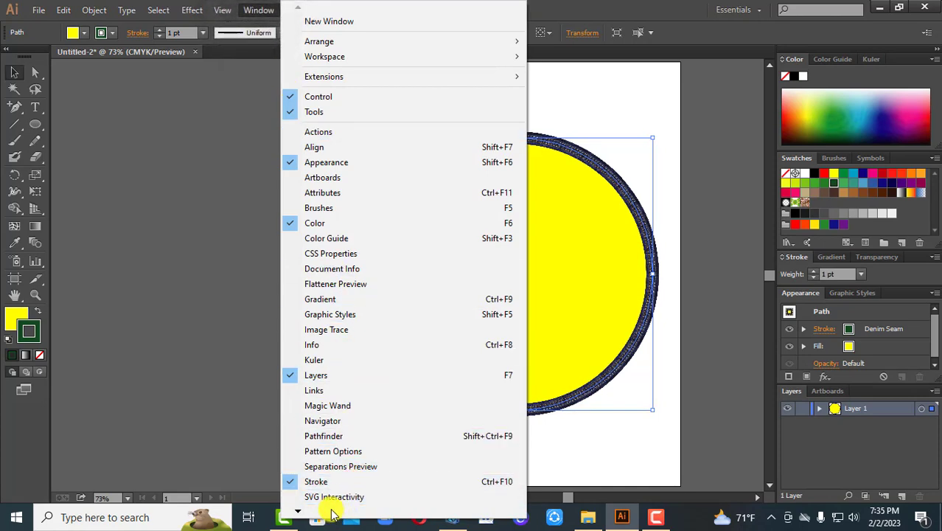
left_click(306, 512)
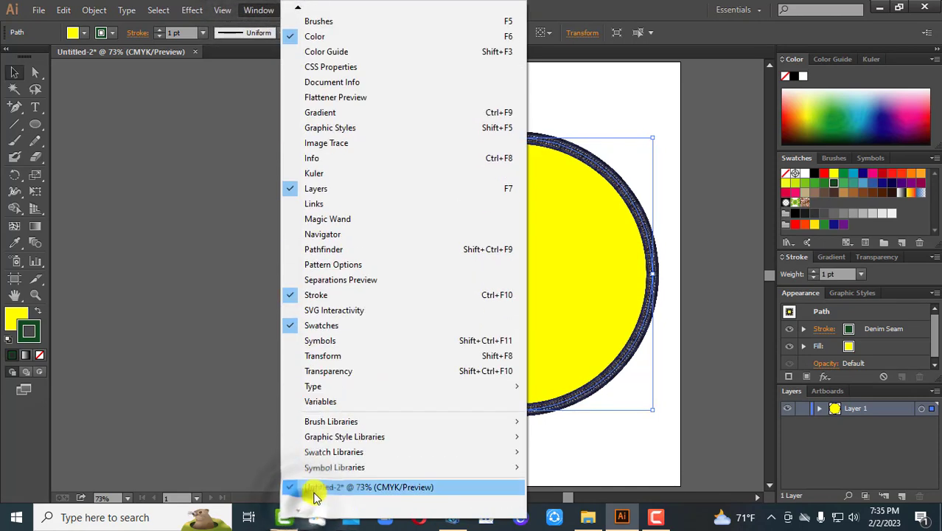
mouse_move(331, 473)
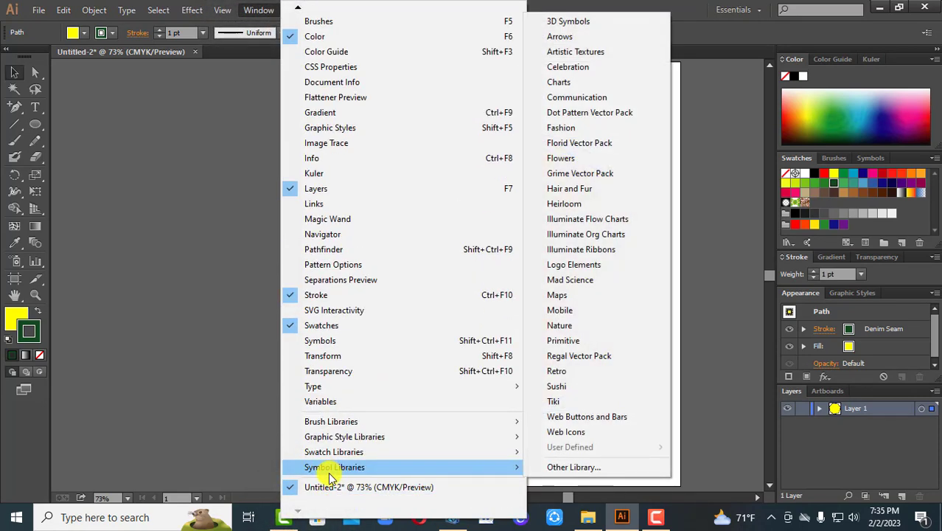
mouse_move(319, 427)
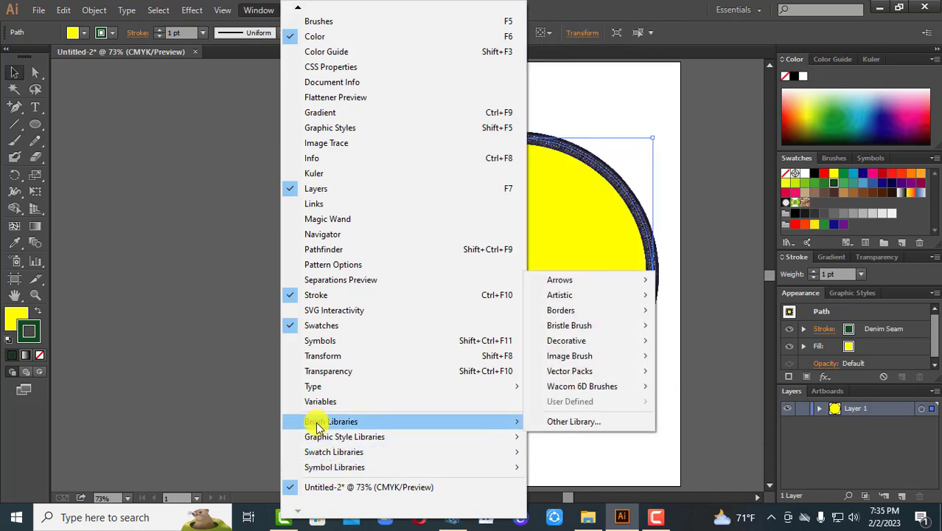
mouse_move(646, 284)
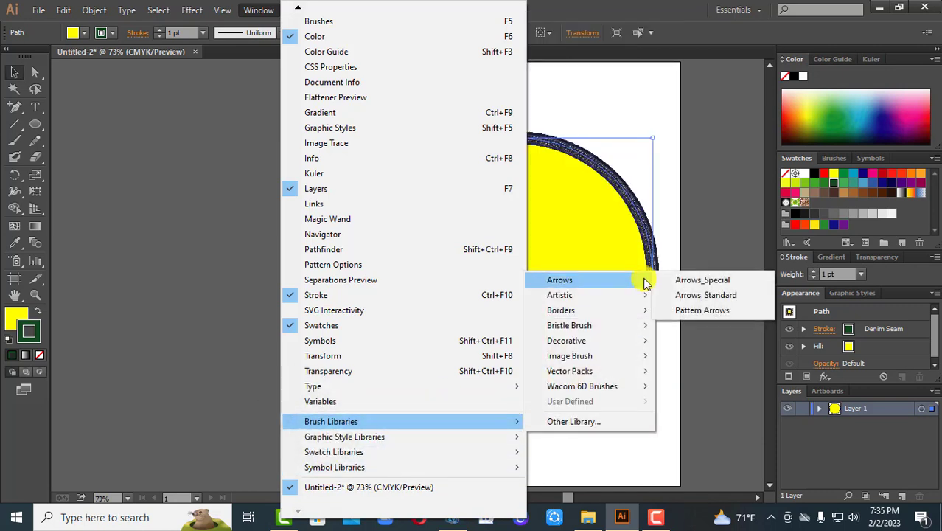
left_click(722, 280)
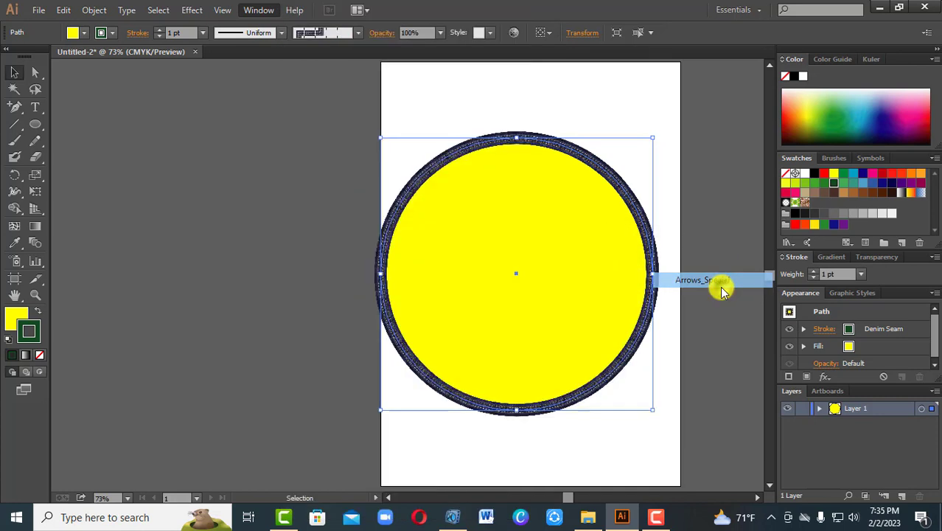
- Try the Arrow 2.01 brush on the circle's outline and replace it with Arrow 2.02
left_click(502, 254)
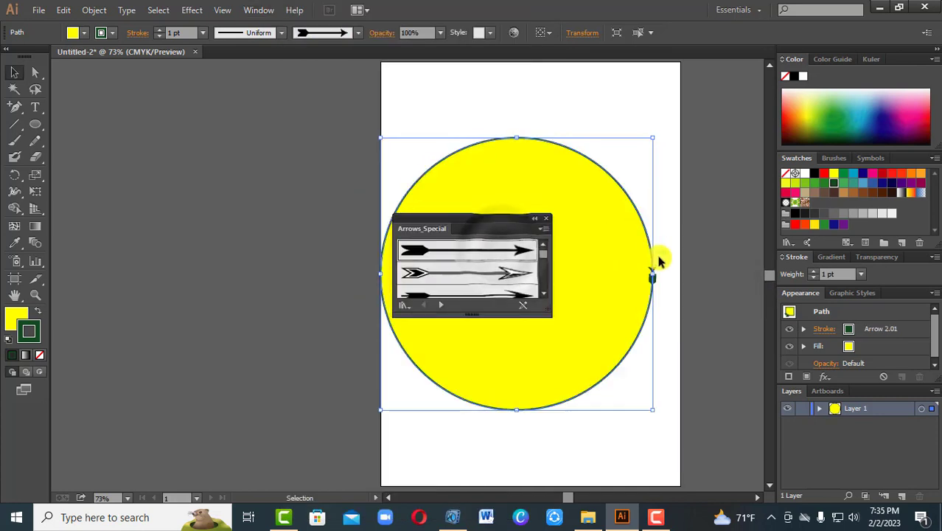
left_click(742, 287)
left_click(491, 277)
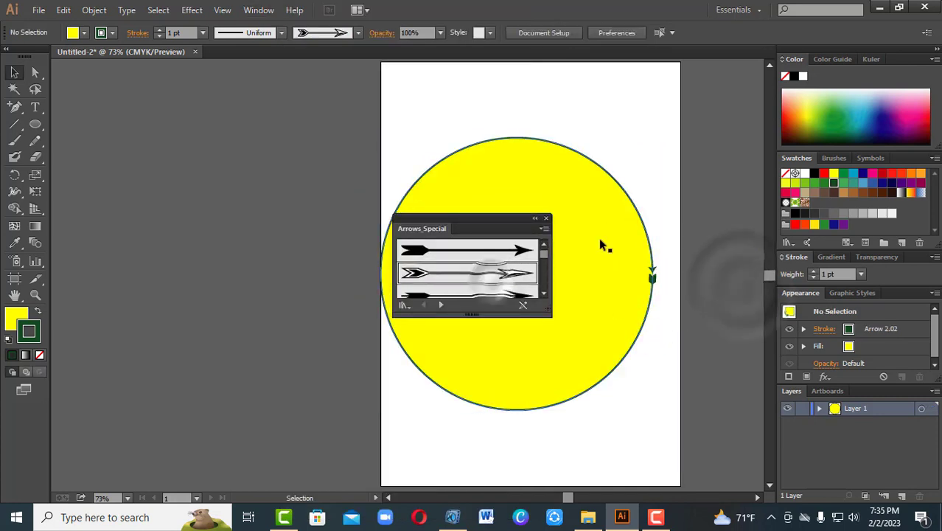
left_click(602, 221)
left_click(453, 274)
scroll(544, 255, "down", 4)
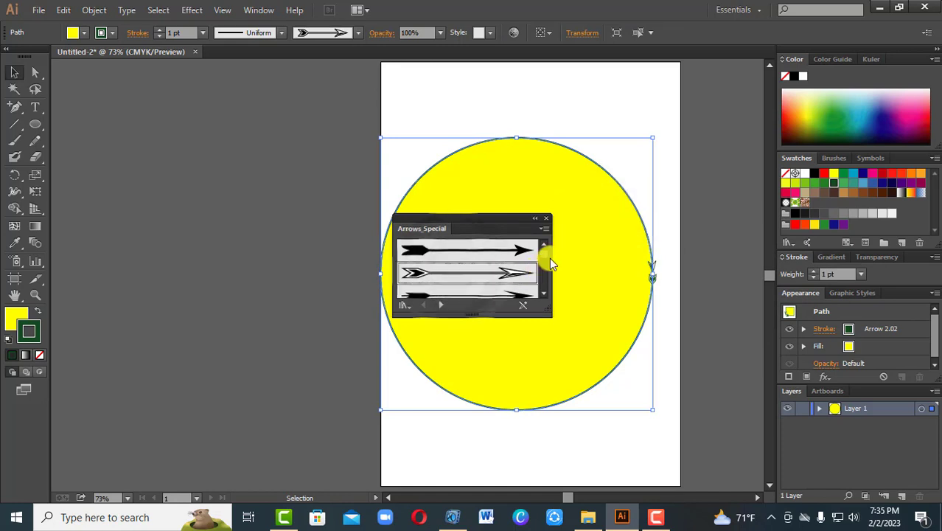
- Try the Arrow 2.13, 2.15 and 2.20 brushes on the circle's outline, settle on Arrow 2.22 and close the brush library
left_click(516, 255)
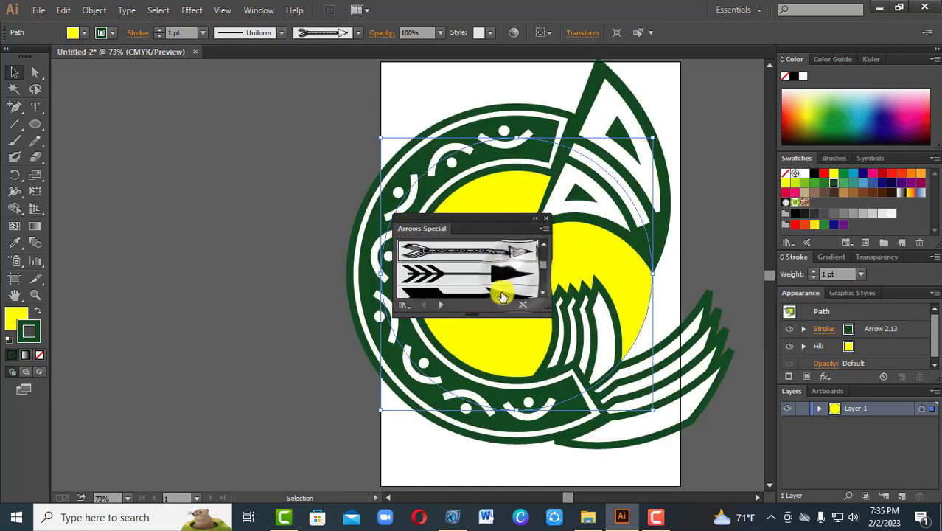
left_click(503, 293)
scroll(545, 266, "down", 3)
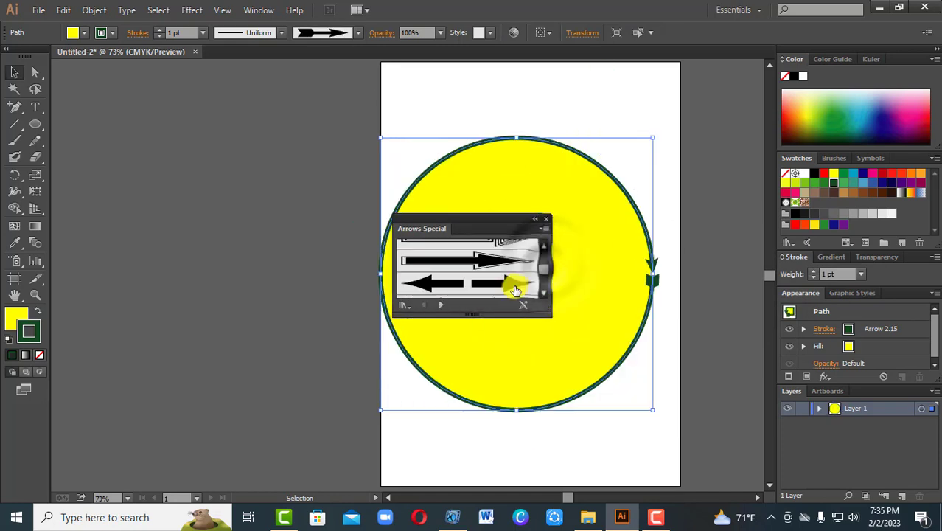
left_click(500, 280)
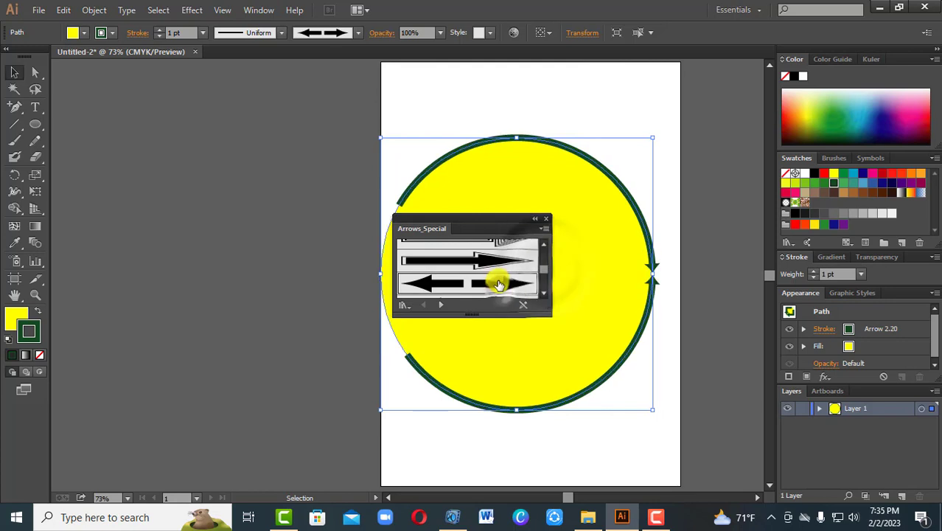
scroll(542, 273, "down", 1)
left_click(535, 276)
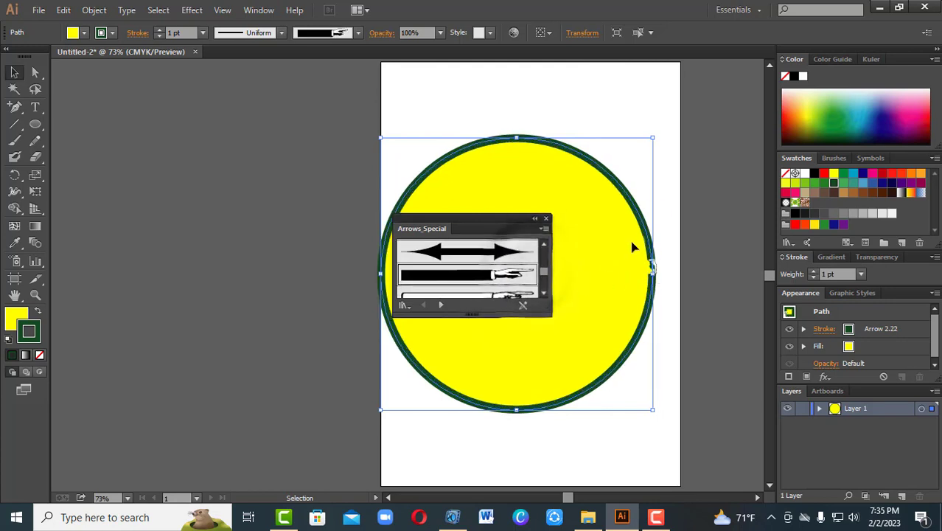
left_click(661, 175)
left_click(546, 218)
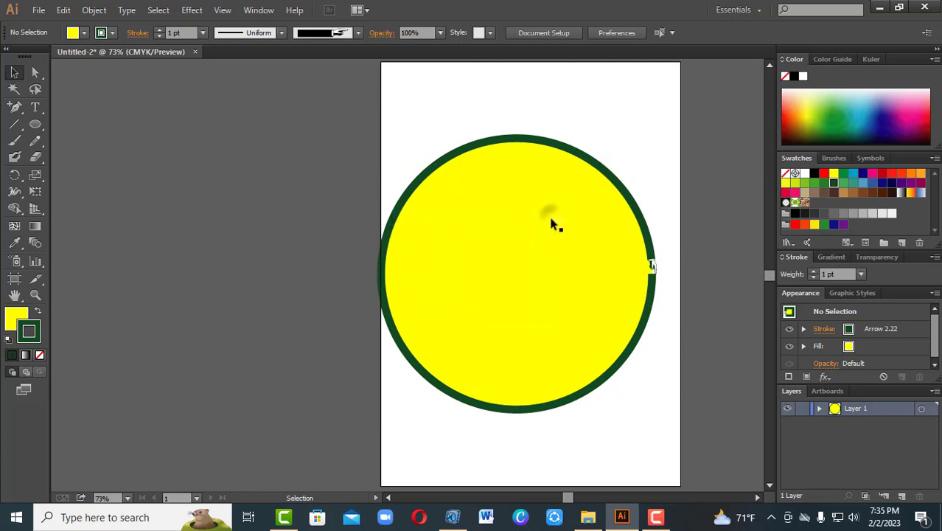
- Expand the appearance of the circle so its Arrow 2.22 brush outline becomes editable shapes
left_click_drag(686, 243, 494, 259)
left_click_drag(300, 137, 406, 289)
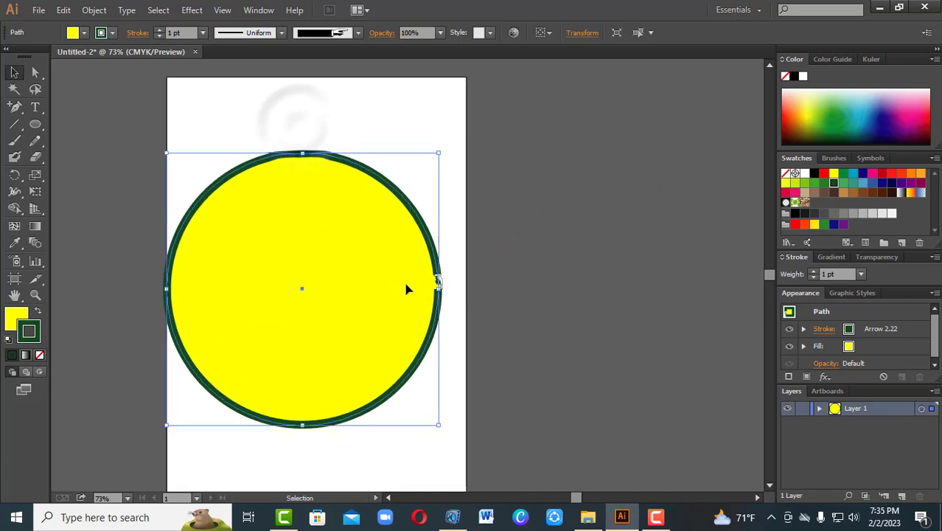
left_click(62, 10)
mouse_move(103, 13)
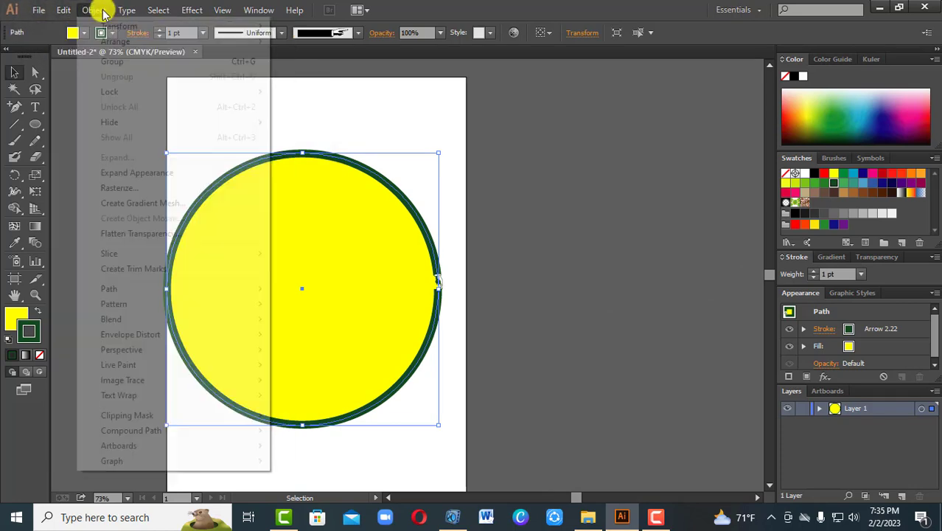
left_click(156, 174)
left_click(551, 280)
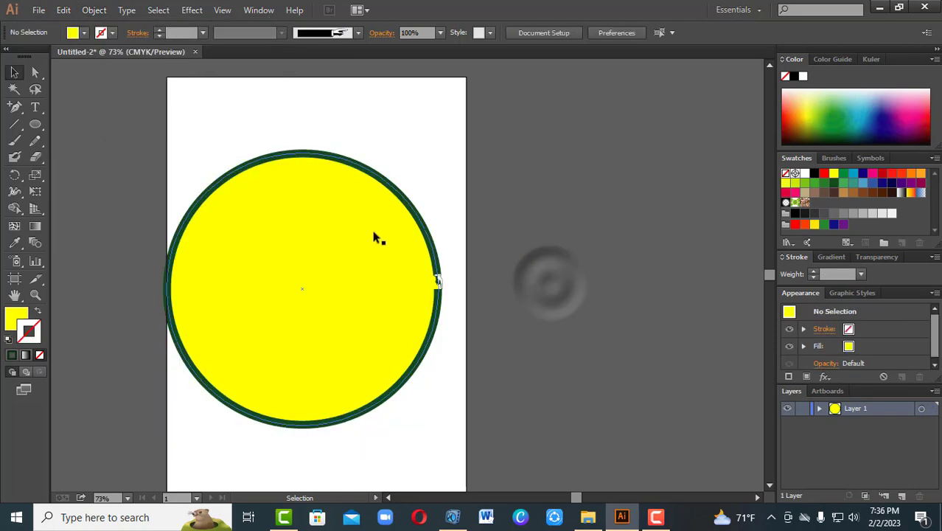
left_click(430, 234)
left_click(485, 223)
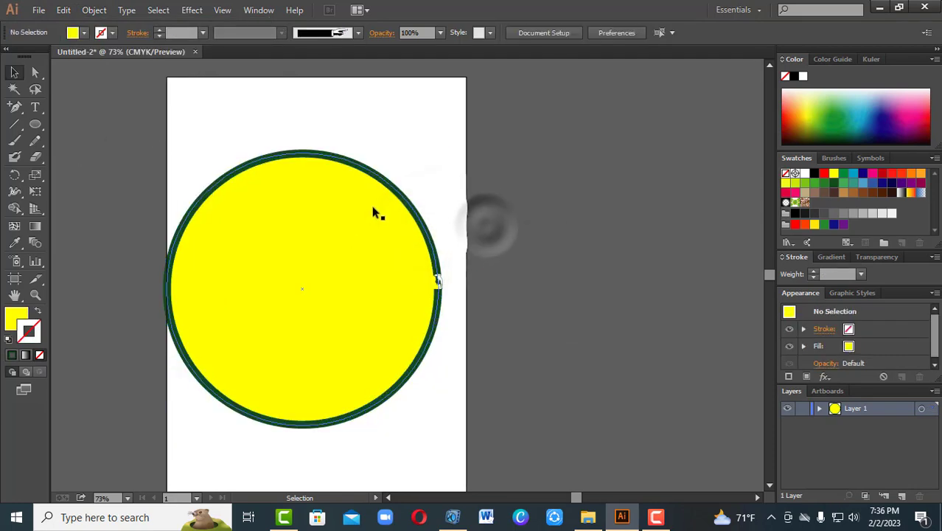
- Move the expanded circle group around the artboard with its fill and outline together
left_click_drag(390, 183, 401, 219)
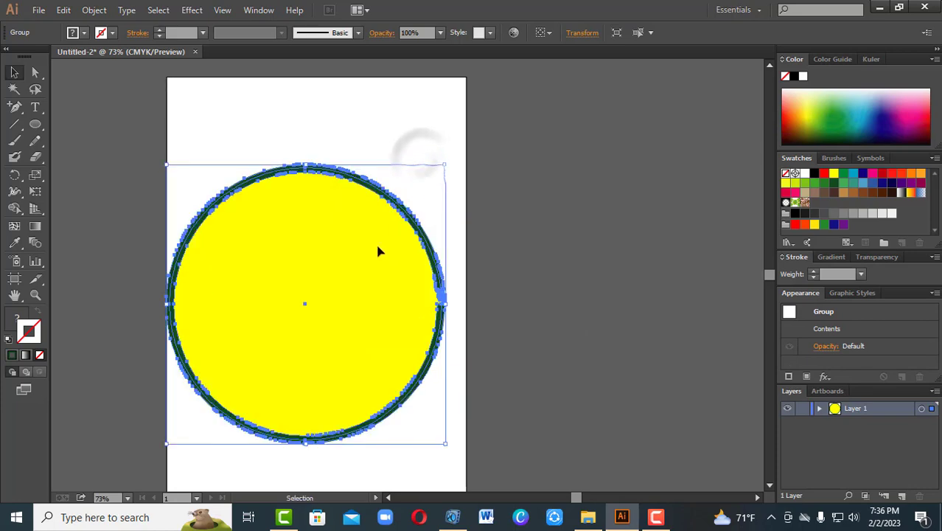
left_click(494, 178)
left_click_drag(330, 261, 327, 230)
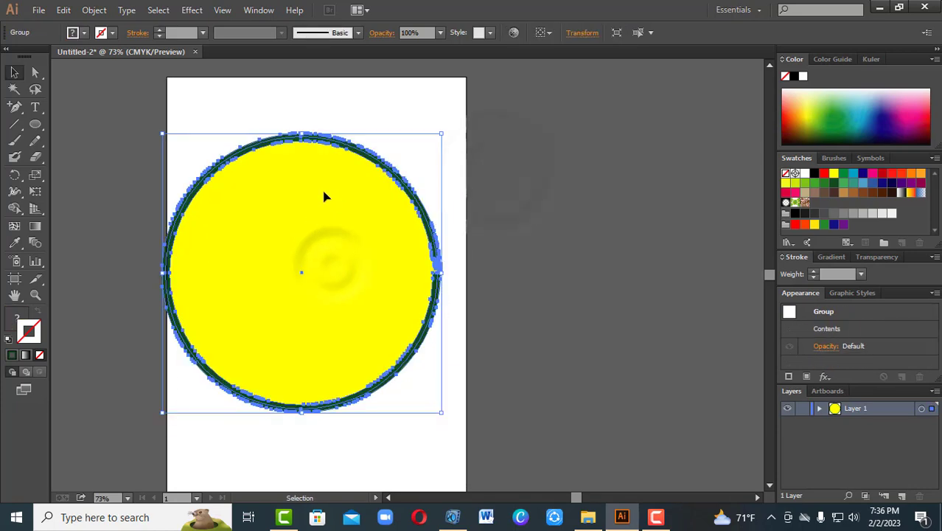
left_click_drag(324, 197, 325, 228)
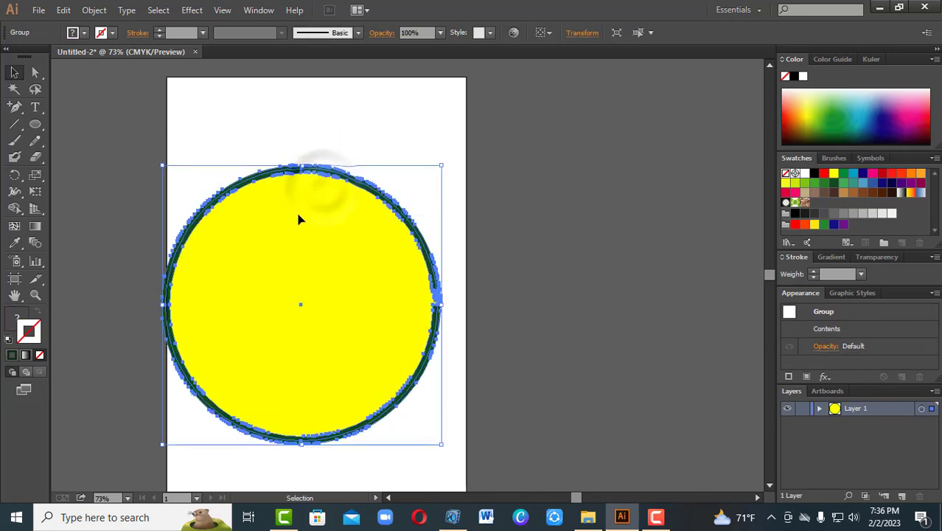
- Ungroup the expanded circle to separate its yellow fill from the green outline
left_click(93, 9)
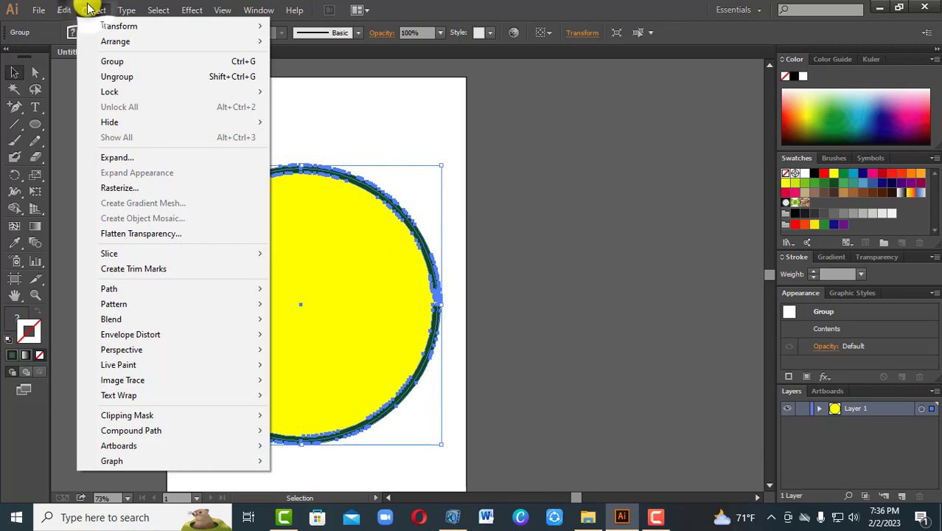
left_click(121, 159)
right_click(279, 230)
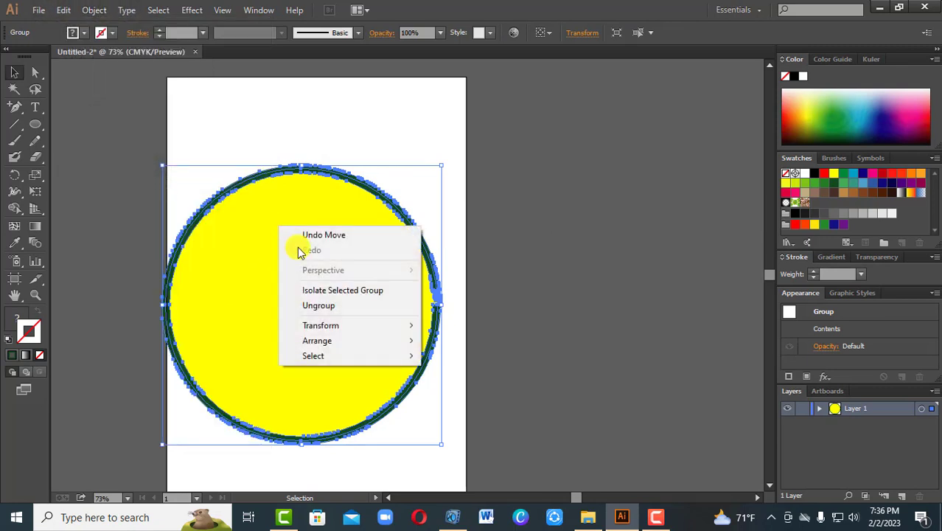
left_click(333, 309)
left_click(536, 259)
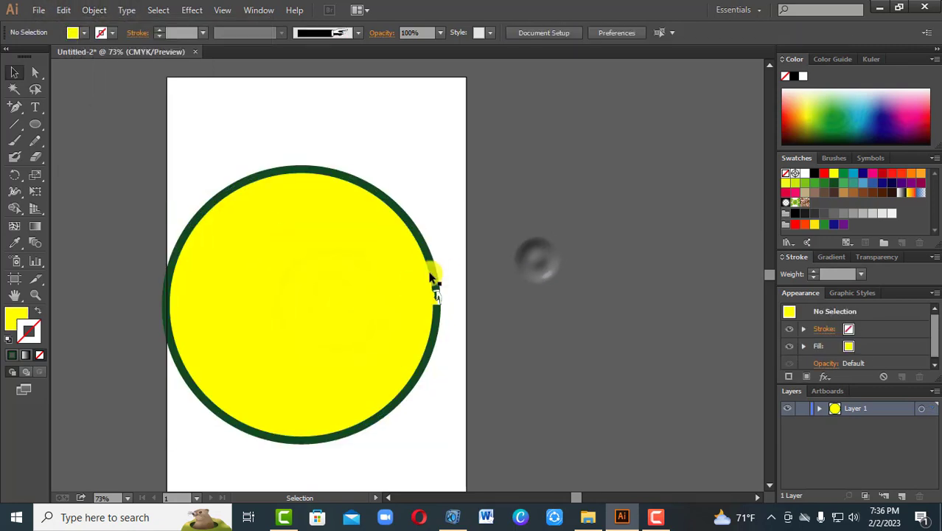
- Pull the yellow disc out of the green outline and arrange the two pieces side by side
mouse_move(432, 277)
left_mouse_down()
mouse_move(427, 248)
mouse_move(479, 202)
mouse_move(378, 291)
mouse_move(549, 298)
left_mouse_up()
left_click_drag(585, 272, 644, 196)
left_click(547, 133)
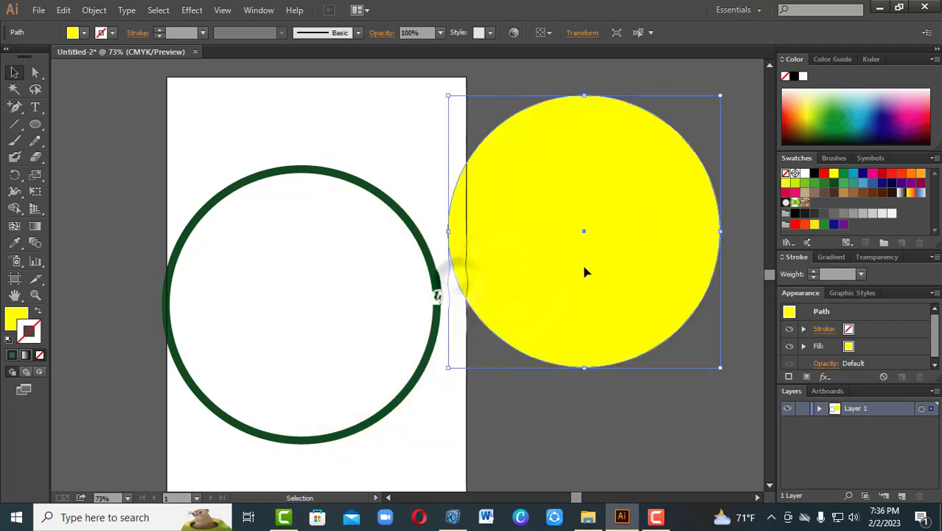
left_click_drag(427, 350, 396, 328)
left_click_drag(548, 299, 512, 356)
left_click(624, 115)
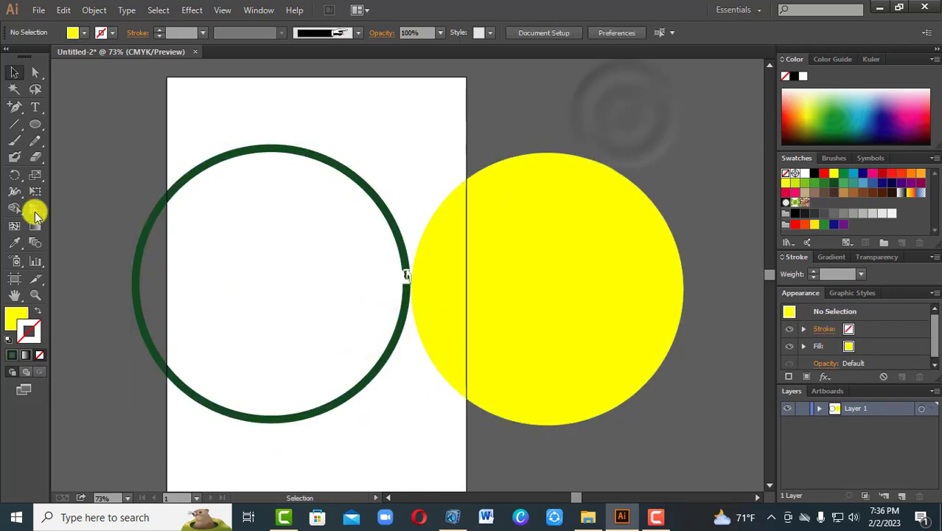
- Delete the outline and the yellow disc, and draw a new, smaller yellow circle centred across the artboard's width
left_click_drag(319, 254, 515, 294)
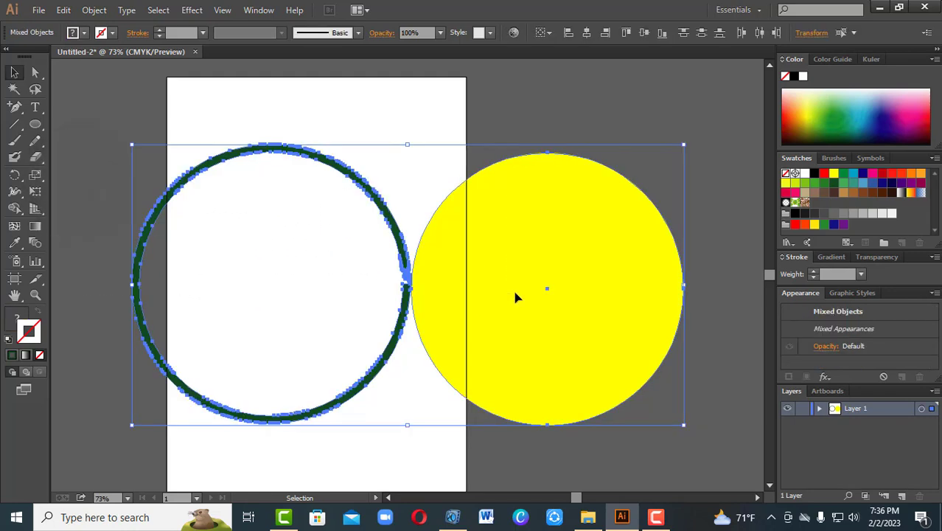
key("Delete")
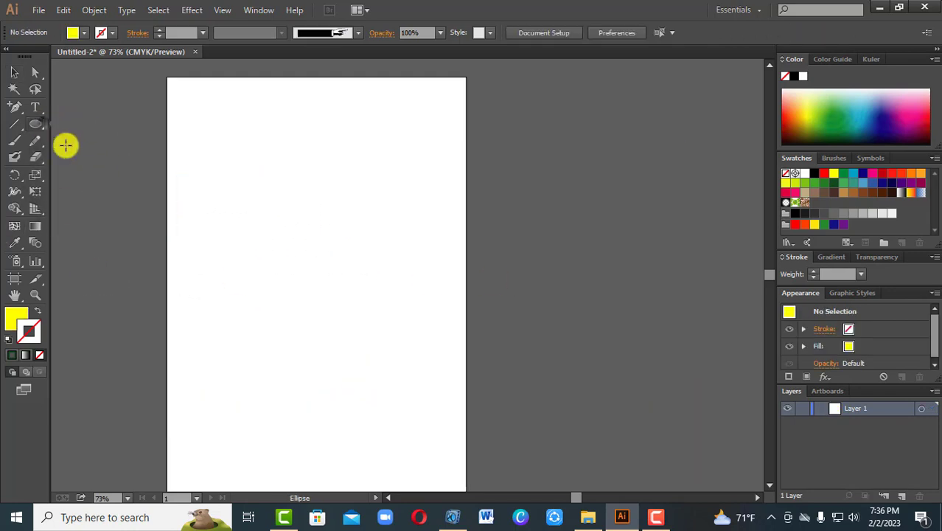
left_click_drag(202, 200, 302, 298)
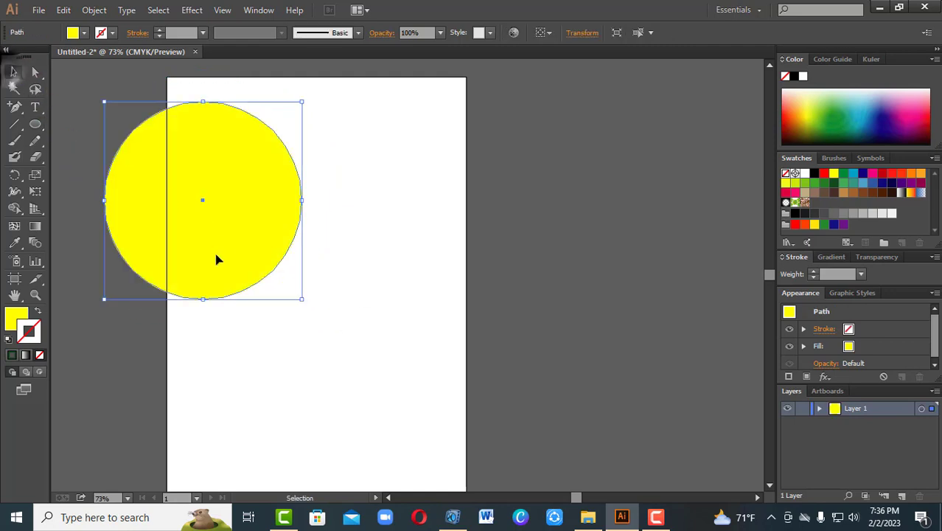
left_click_drag(216, 259, 329, 342)
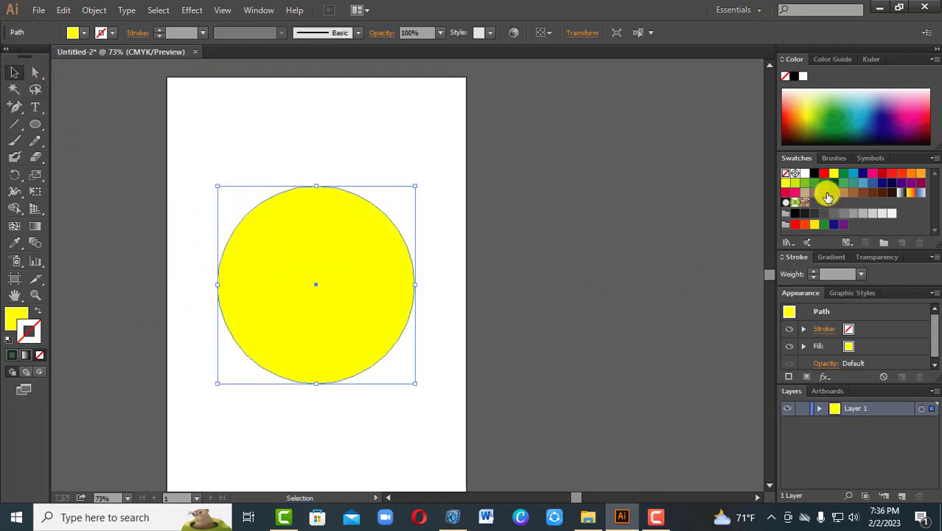
- Give the new circle a black stroke and raise its weight to 17 pt
triple_click(816, 272)
triple_click(816, 273)
double_click(816, 272)
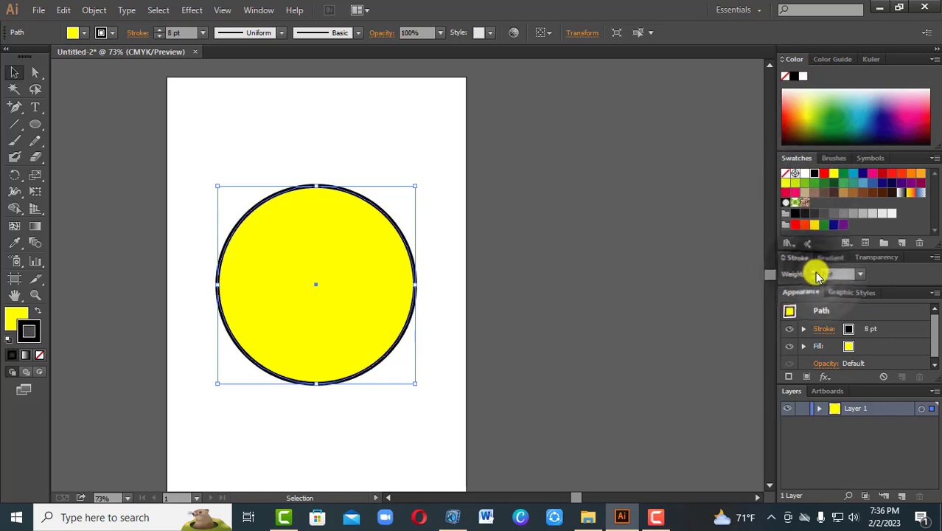
double_click(816, 273)
double_click(816, 272)
double_click(817, 272)
double_click(816, 272)
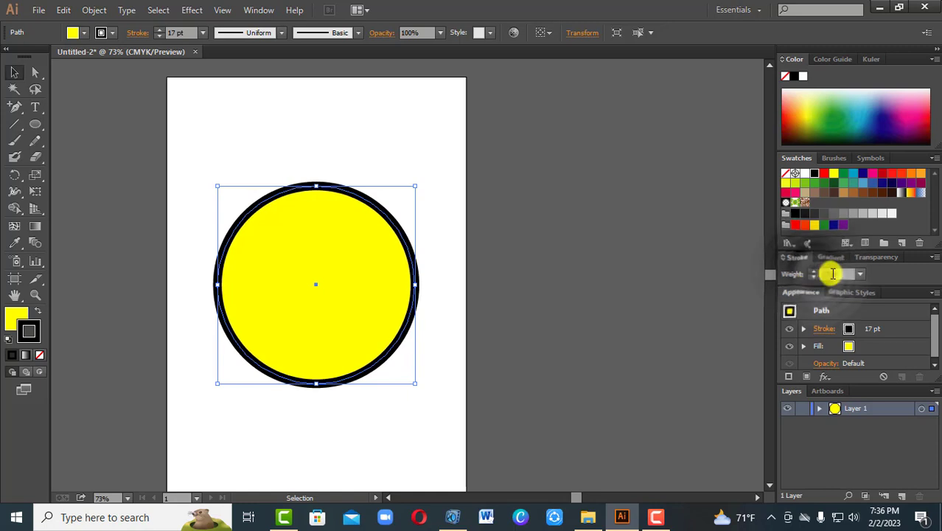
- Try a green stroke colour on the circle and replace it with red
left_click(846, 183)
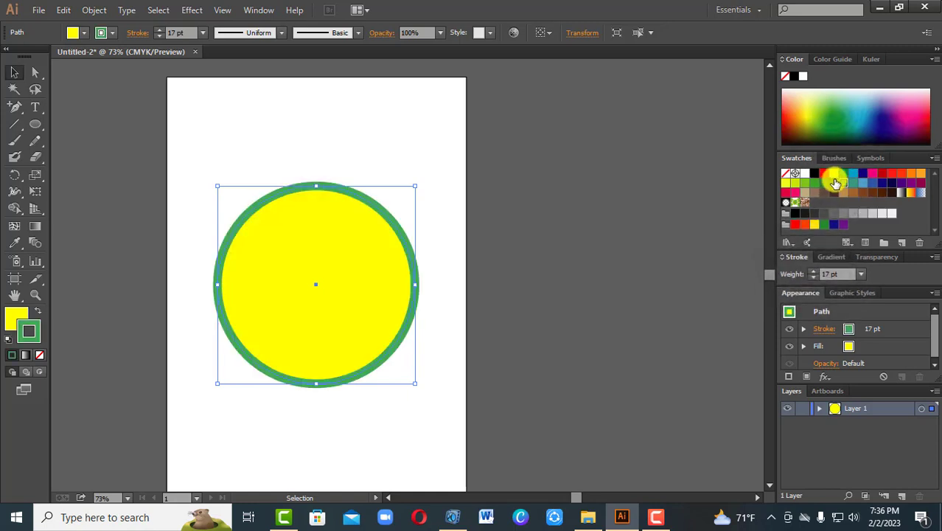
left_click(823, 176)
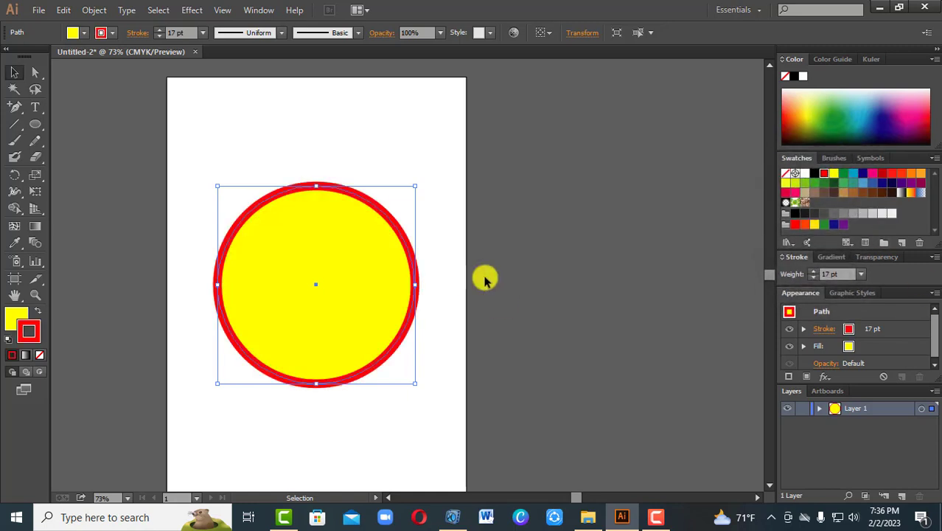
left_click_drag(297, 113, 367, 308)
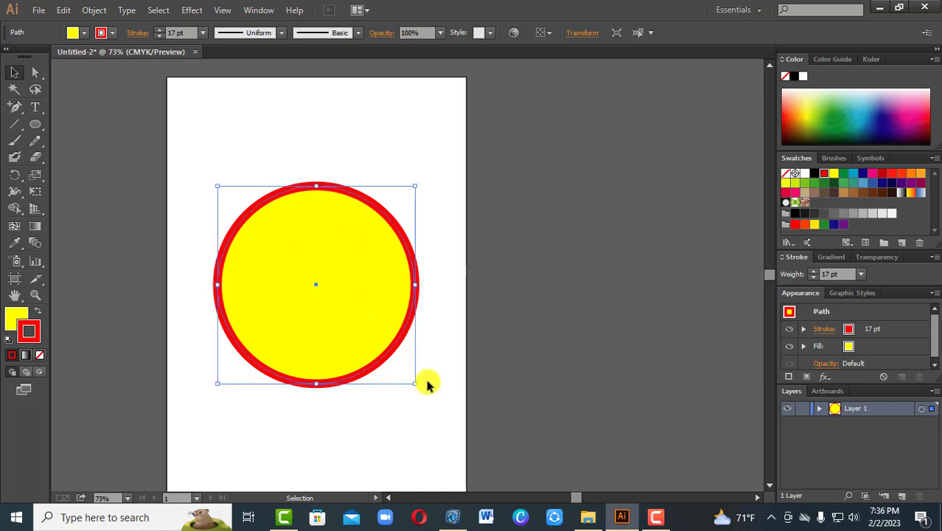
- Compare the Dusk, Foliage_GS and Pompadour_GS graphic styles on the circle, ending with Foliage_GS
left_click(490, 34)
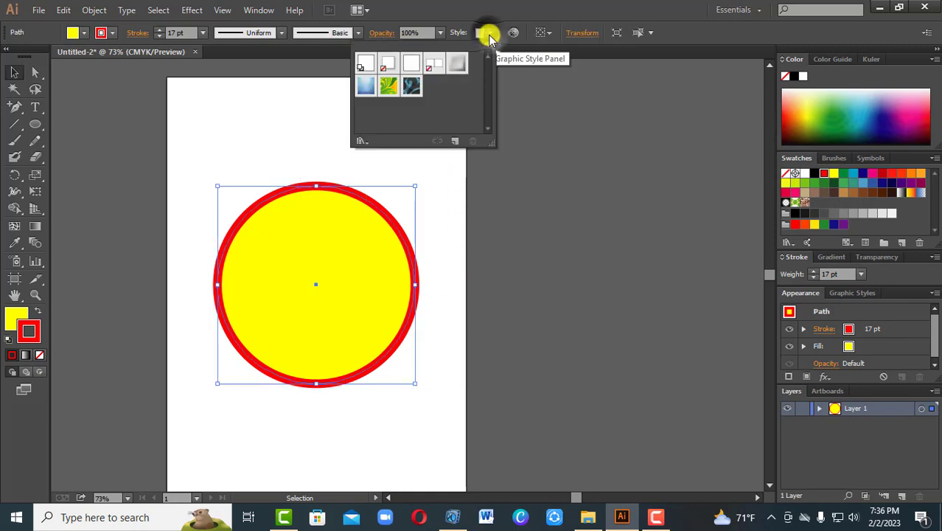
left_click(369, 89)
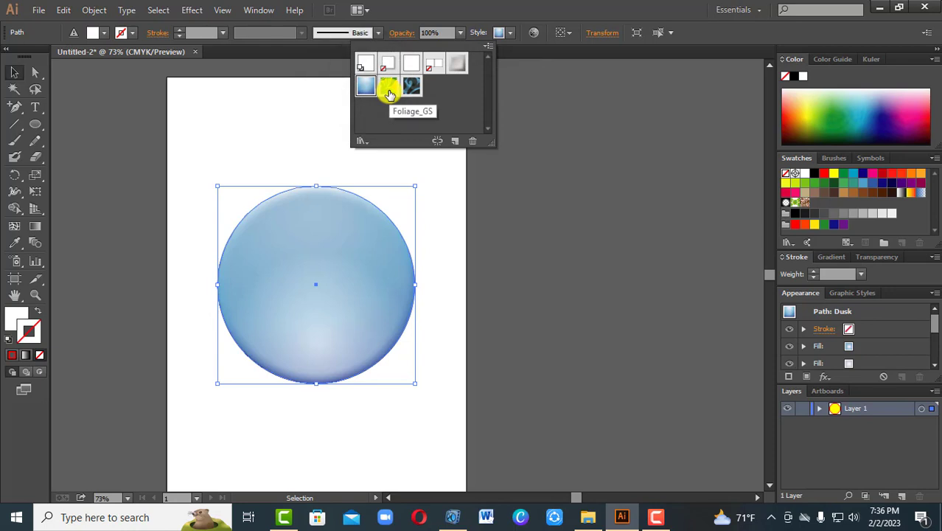
left_click(390, 94)
left_click(416, 89)
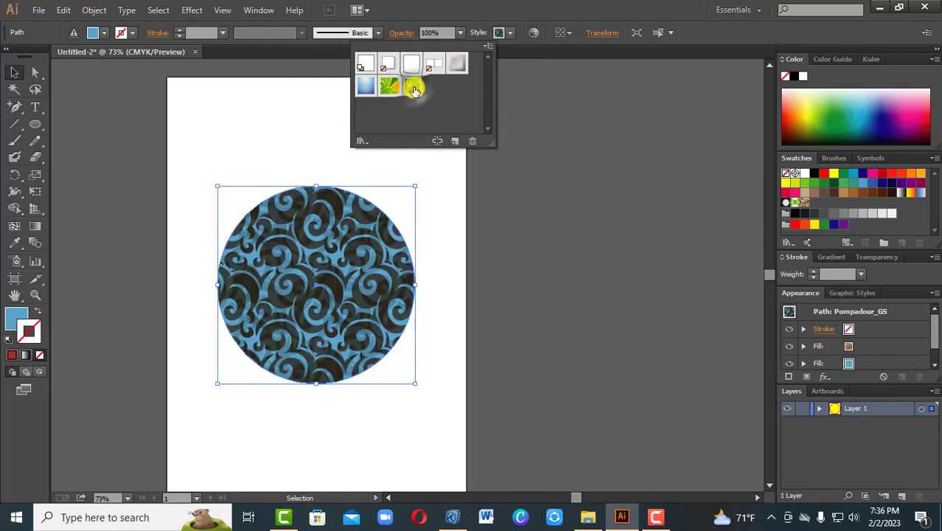
left_click(390, 87)
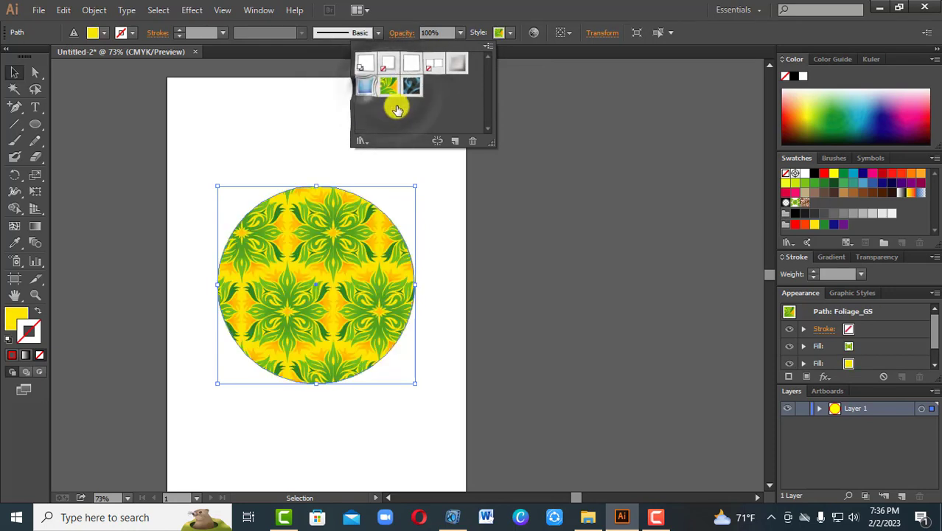
left_click(408, 88)
left_click(390, 88)
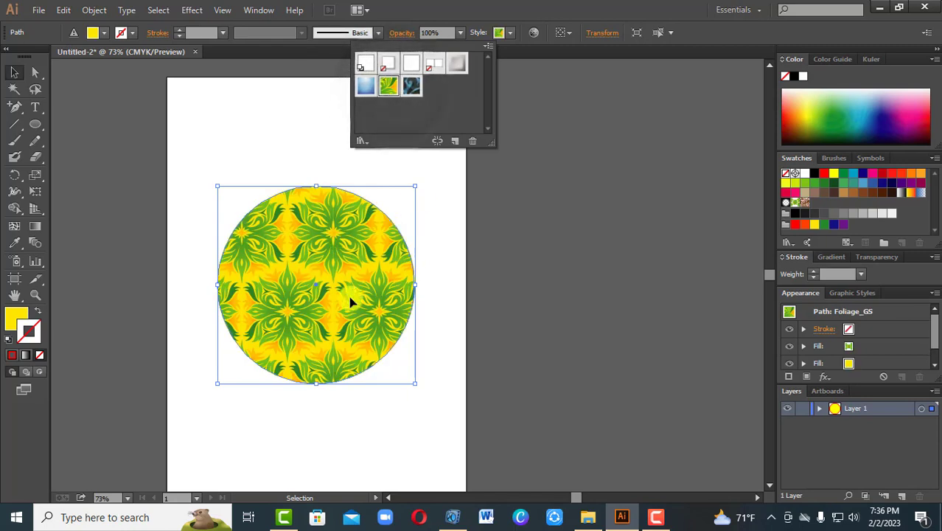
- Reduce the opacity of the leaf-patterned circle to 40%
left_click(463, 35)
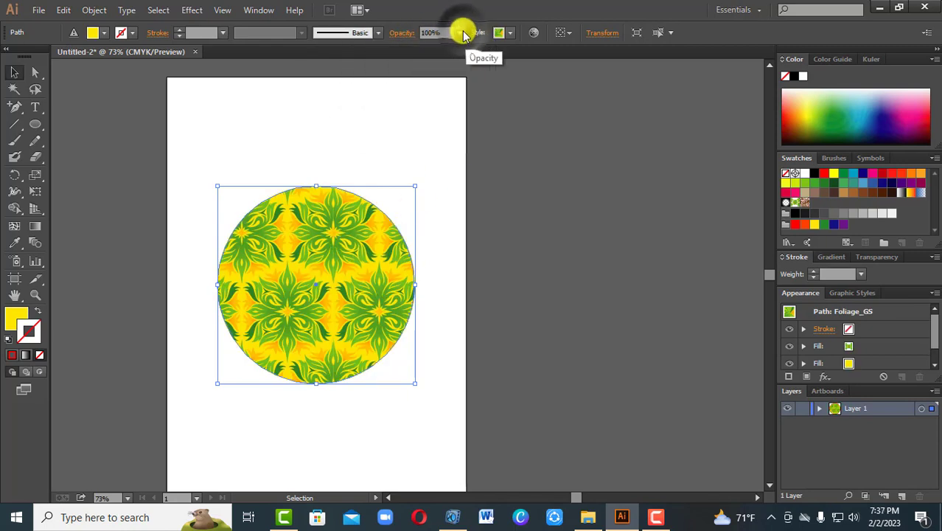
left_click(461, 33)
left_click(476, 108)
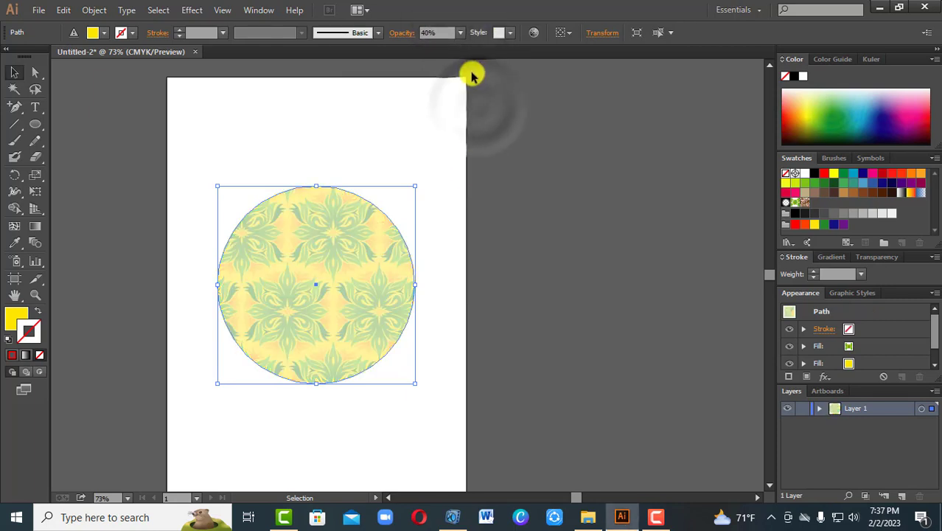
- Apply the Round Corners 2 pt graphic style to the circle and reopen the graphic style choices
left_click(514, 37)
left_click(431, 65)
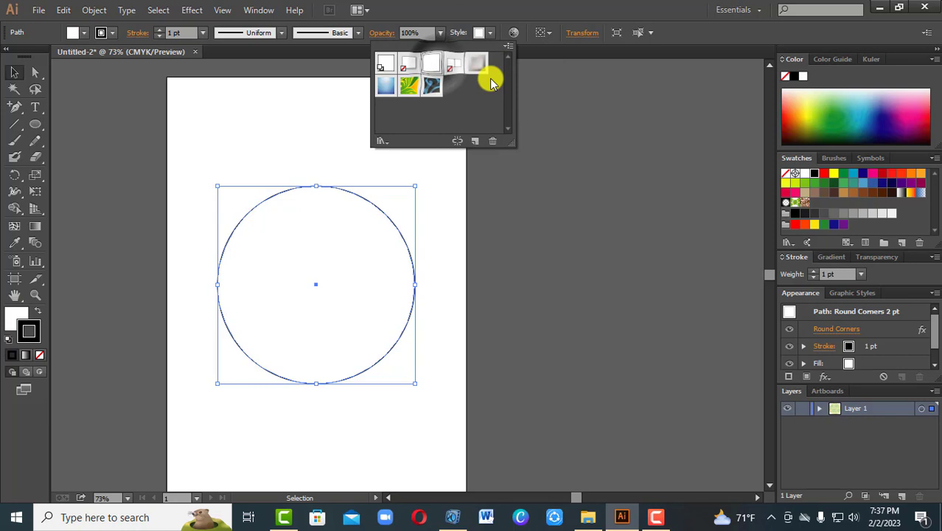
left_click(492, 35)
left_click(488, 31)
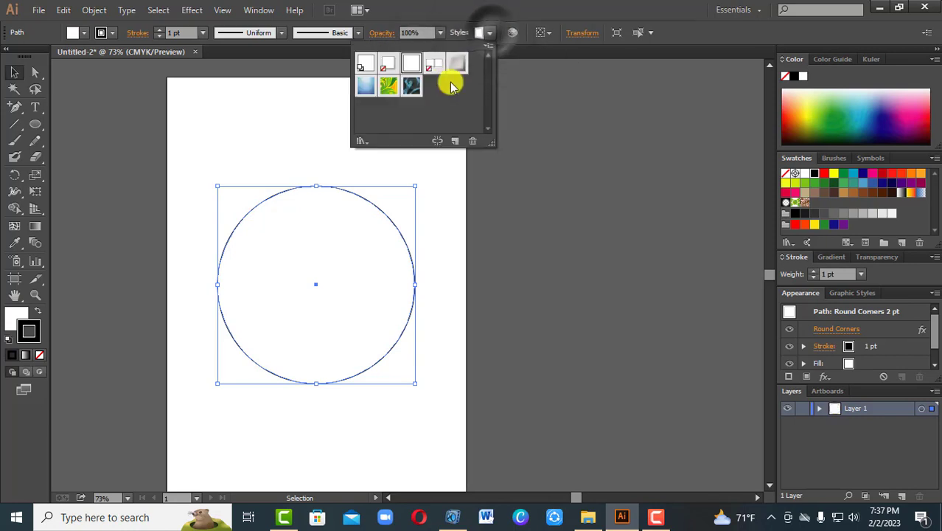
- Apply the Foliage_GS graphic style to the circle and set its opacity to 50%
left_click(394, 85)
left_click(505, 31)
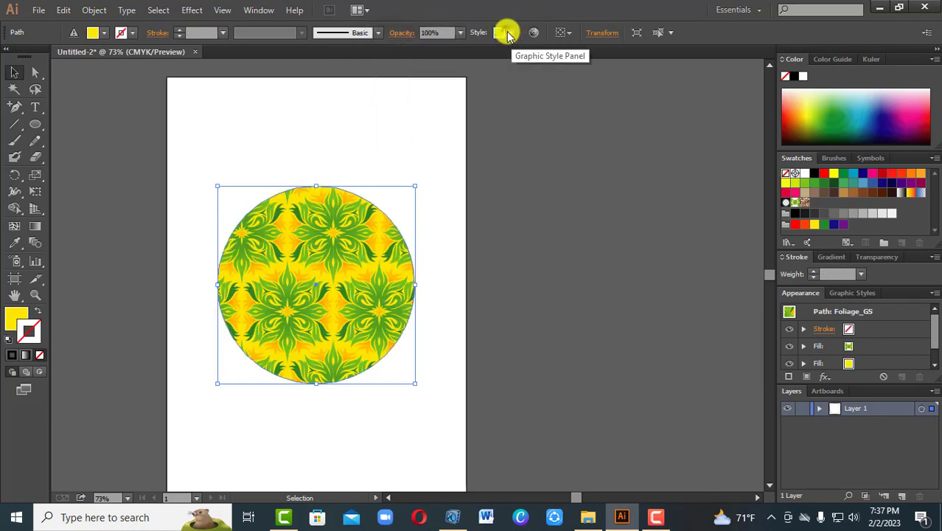
left_click(462, 34)
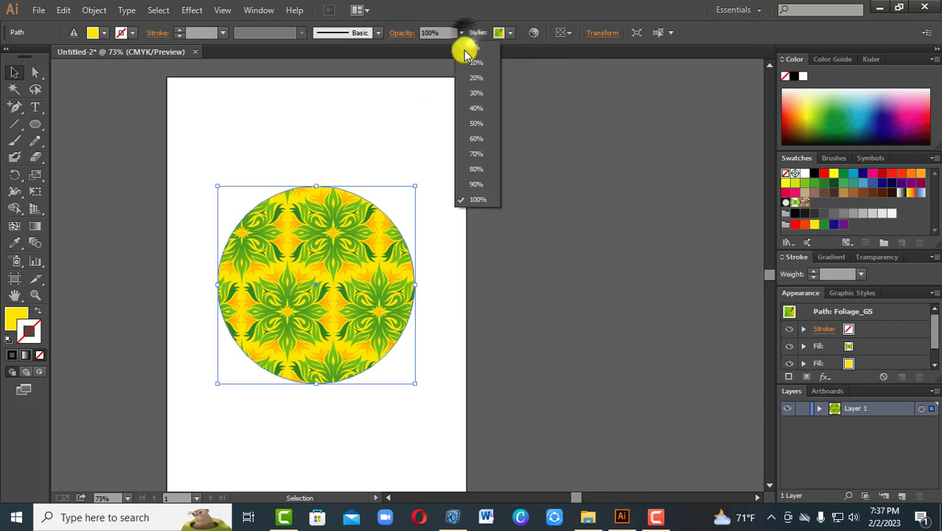
left_click(481, 117)
- Apply the Dusk graphic style to the circle, try 80% opacity, and settle on 30%
left_click(510, 33)
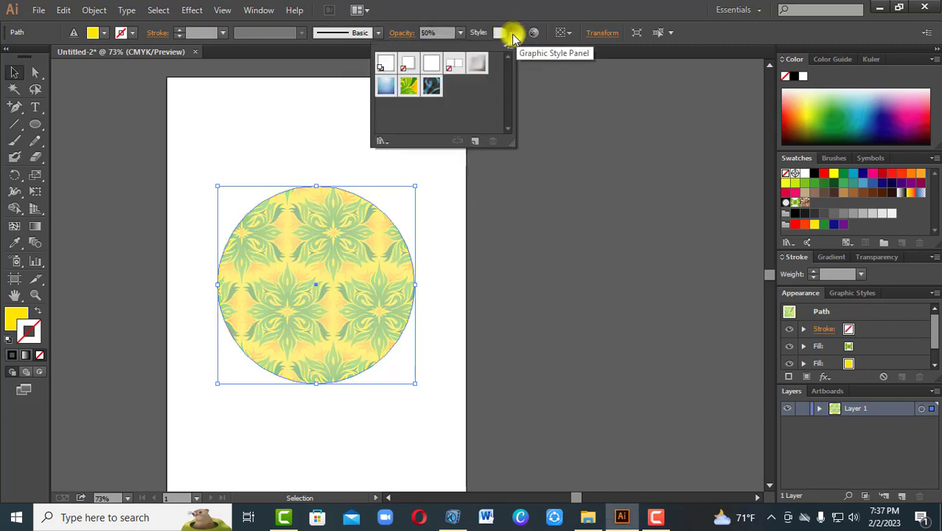
left_click(388, 87)
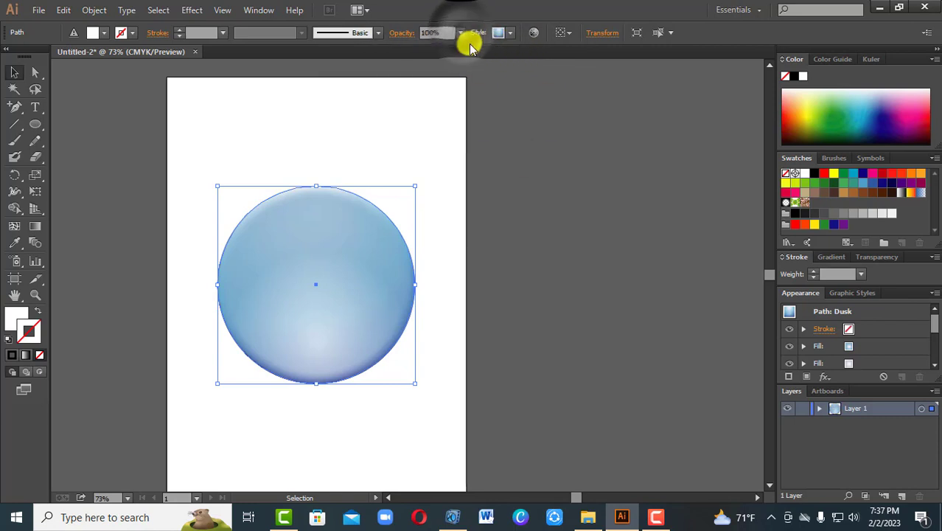
left_click(460, 32)
left_click(476, 152)
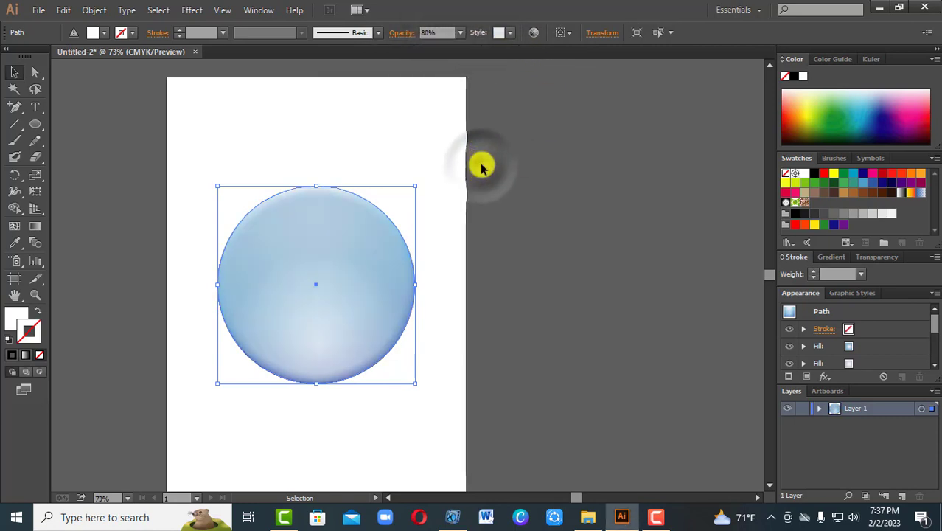
left_click(460, 32)
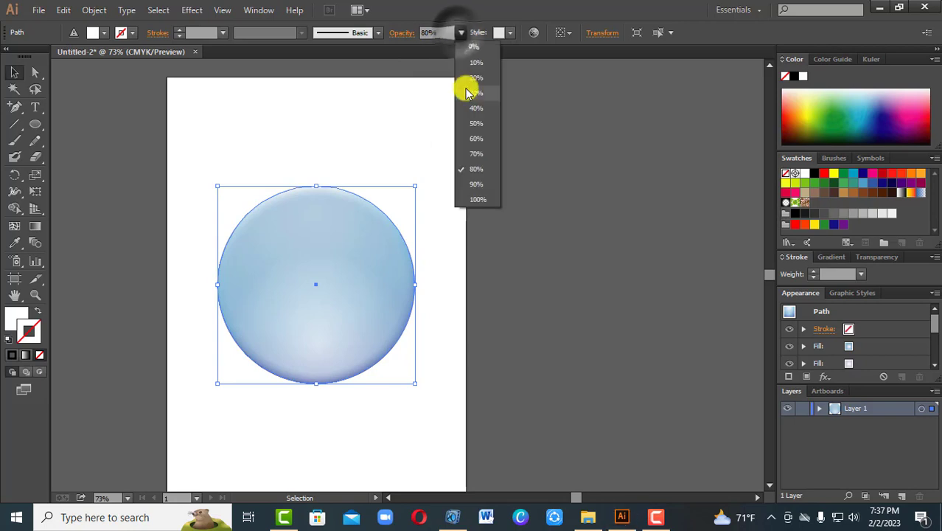
left_click(466, 88)
left_click(470, 214)
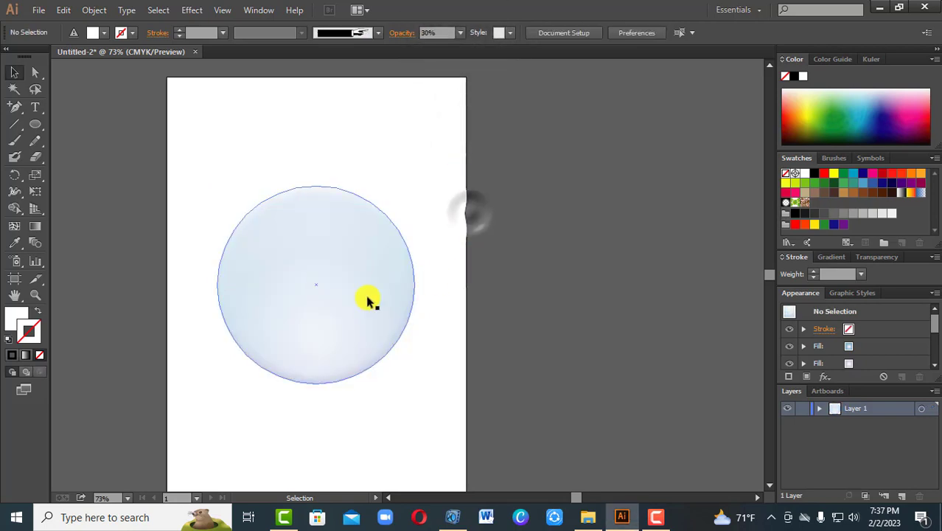
- Shift the pale circle on the artboard and squash it vertically into a wide, flat ellipse
left_click_drag(368, 300, 351, 342)
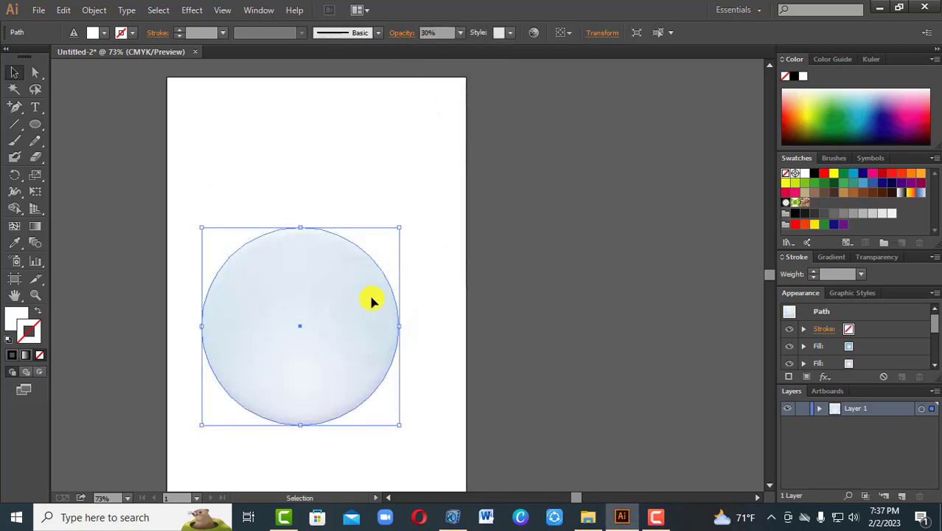
left_click_drag(302, 231, 352, 351)
left_click(353, 352)
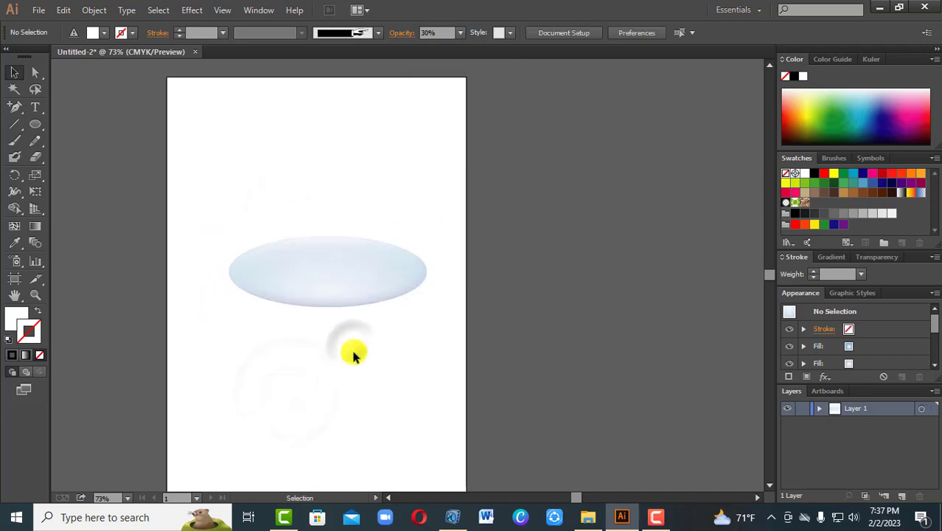
- Add a drop shadow to the ellipse in Multiply mode with 75% opacity, 0.1 in X and Y offsets and 0.07 in blur
left_click(353, 292)
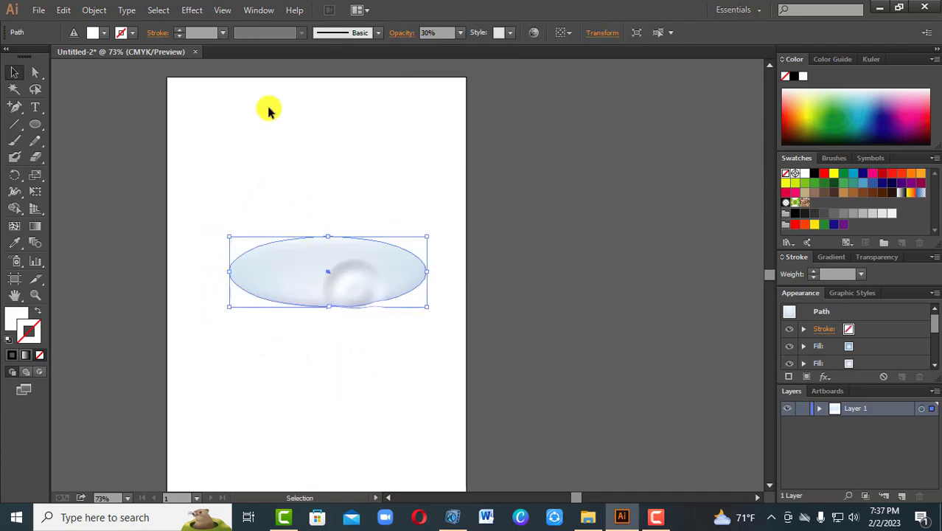
left_click(192, 9)
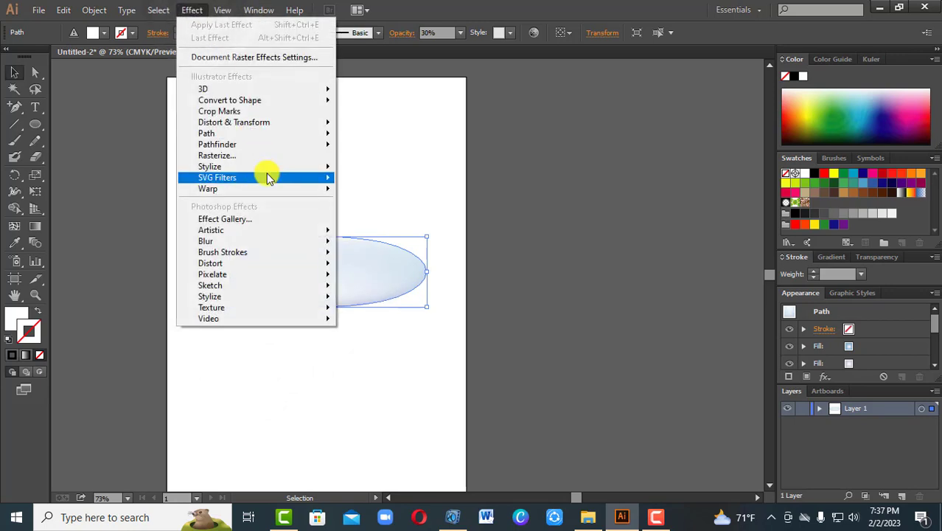
mouse_move(324, 168)
left_click(374, 170)
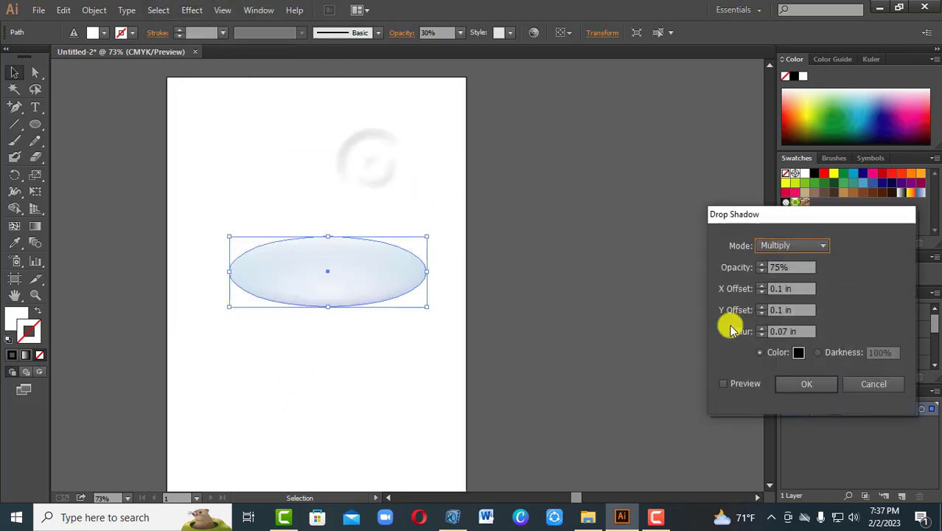
left_click(806, 382)
left_click(625, 357)
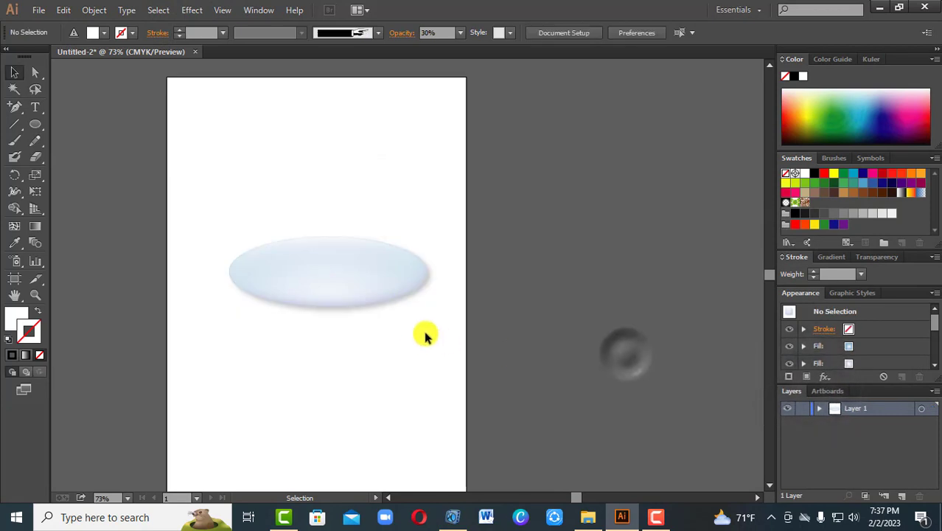
- Move the shadowed ellipse slightly down the artboard and delete it
left_click(373, 284)
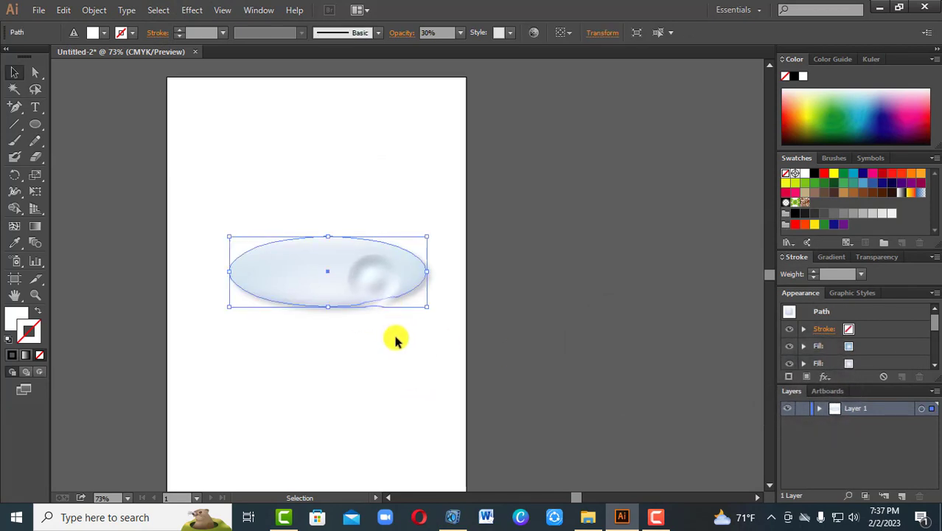
left_click_drag(391, 293, 396, 317)
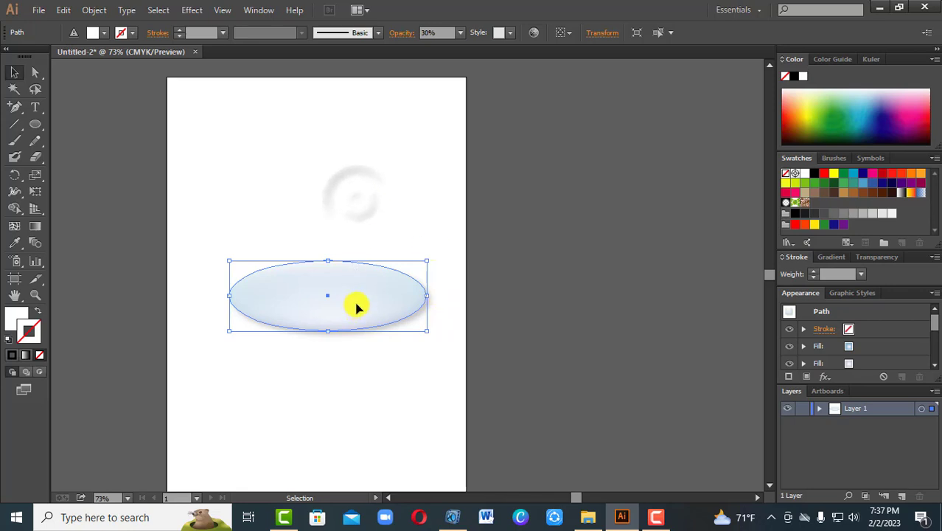
key("Delete")
- Draw a new circle, place it around the middle of the artboard, and fill it with red
left_click(39, 122)
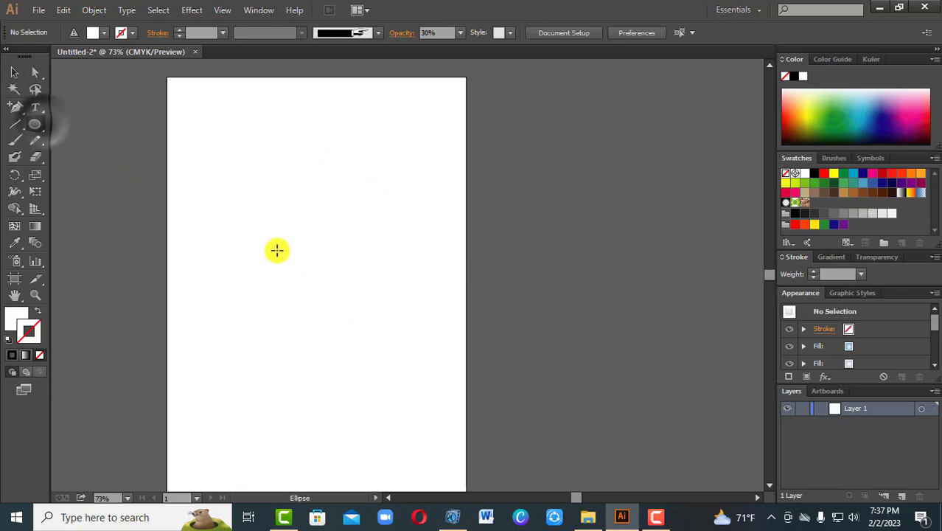
left_click_drag(274, 249, 346, 334)
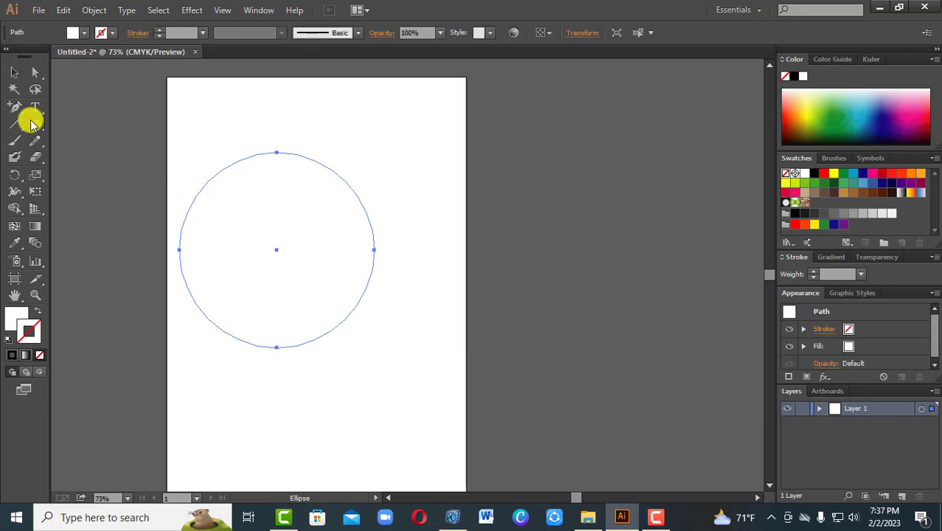
left_click_drag(310, 260, 346, 322)
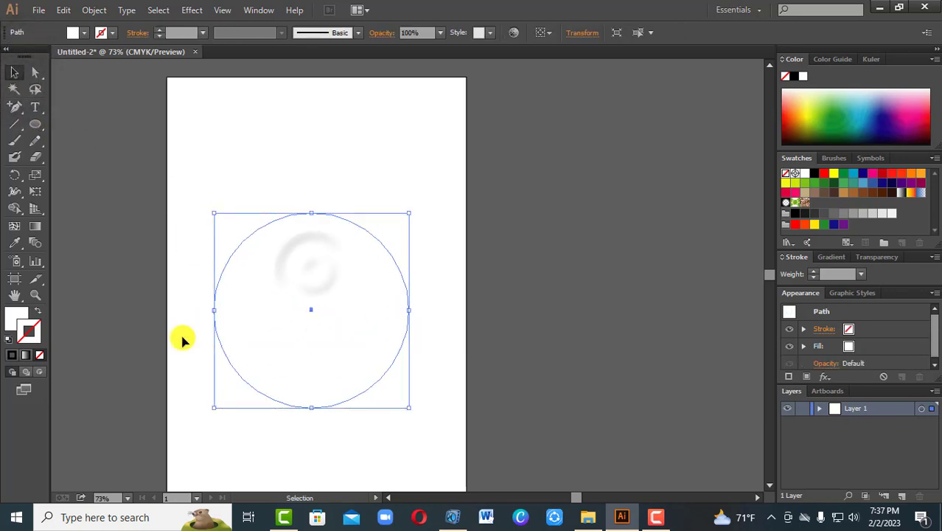
left_click(892, 172)
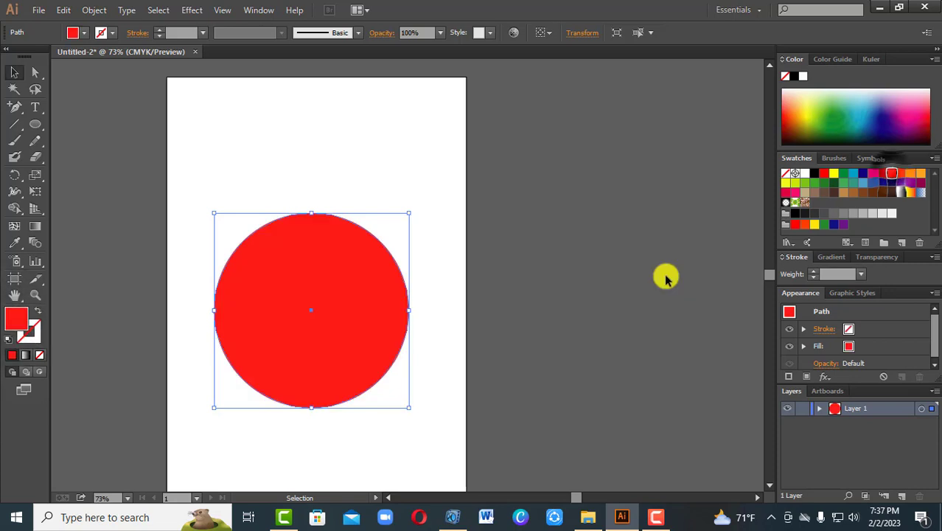
left_click_drag(343, 279, 354, 258)
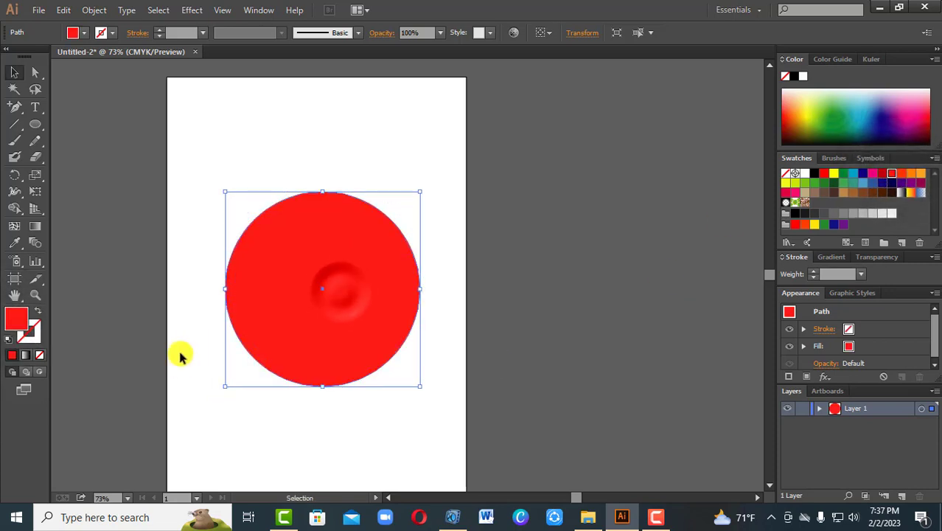
- Give the red circle a 17 pt stroke, trying black and yellow before choosing teal green
left_click(39, 340)
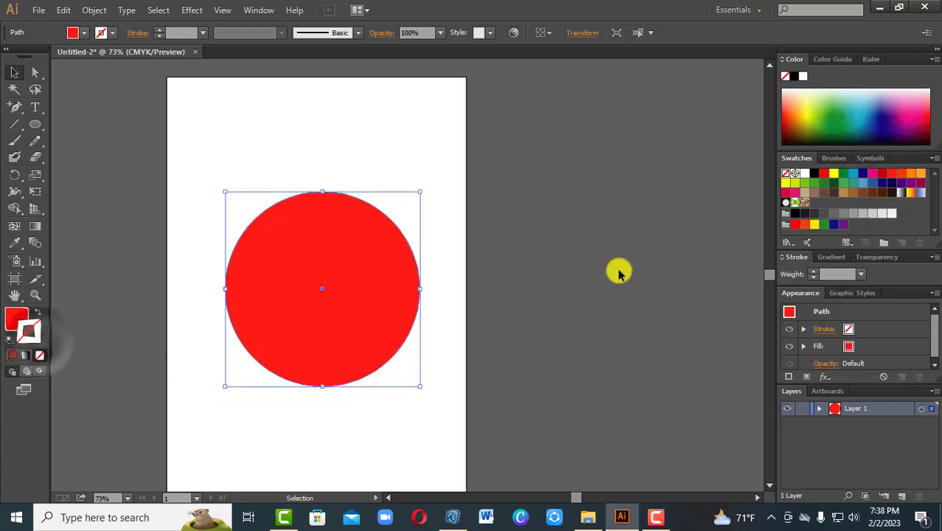
left_click(815, 174)
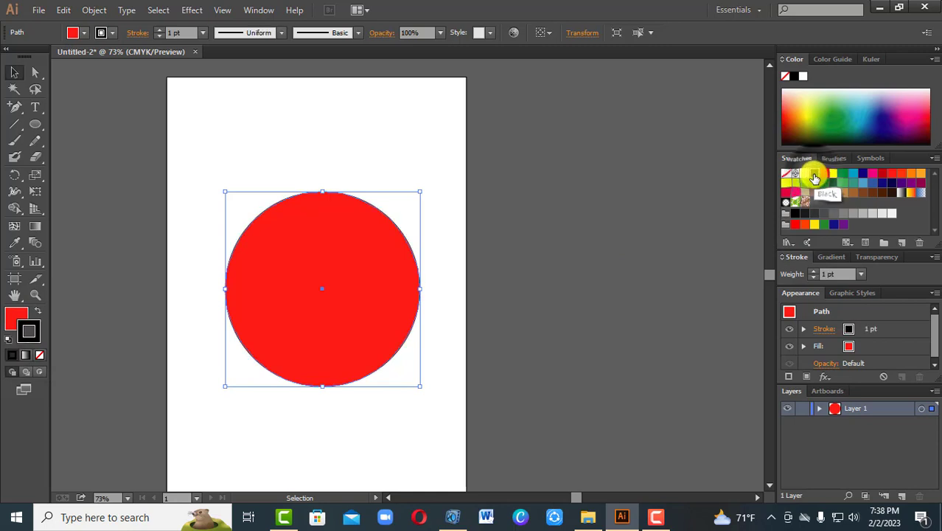
left_click(834, 174)
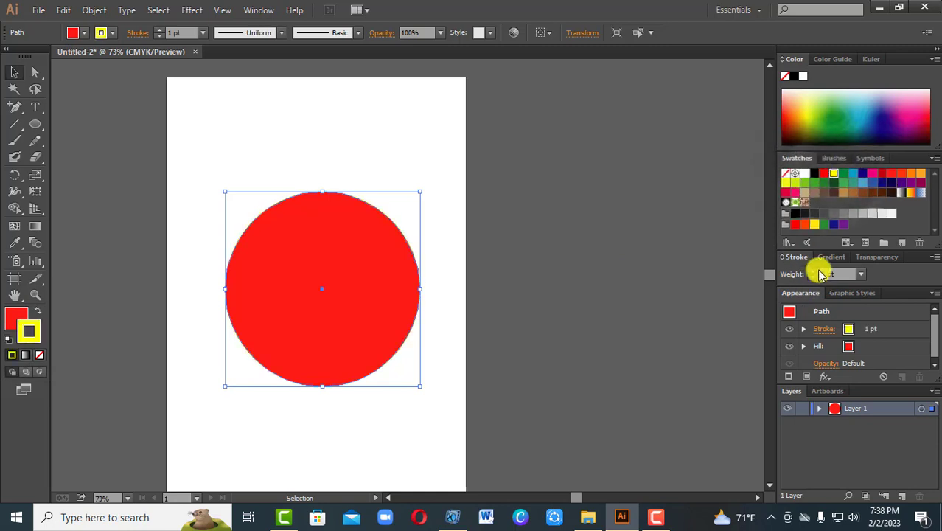
scroll(822, 274, "up", 16)
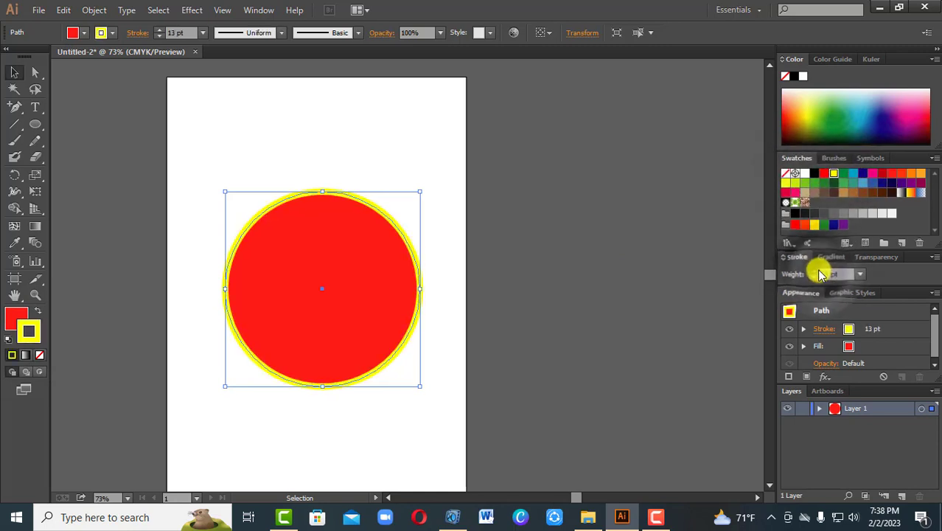
left_click(853, 182)
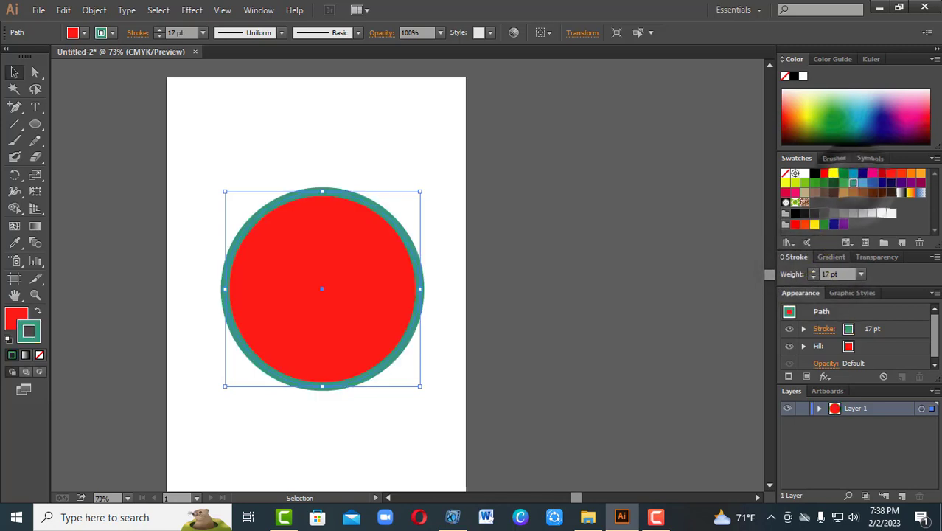
left_click(393, 107)
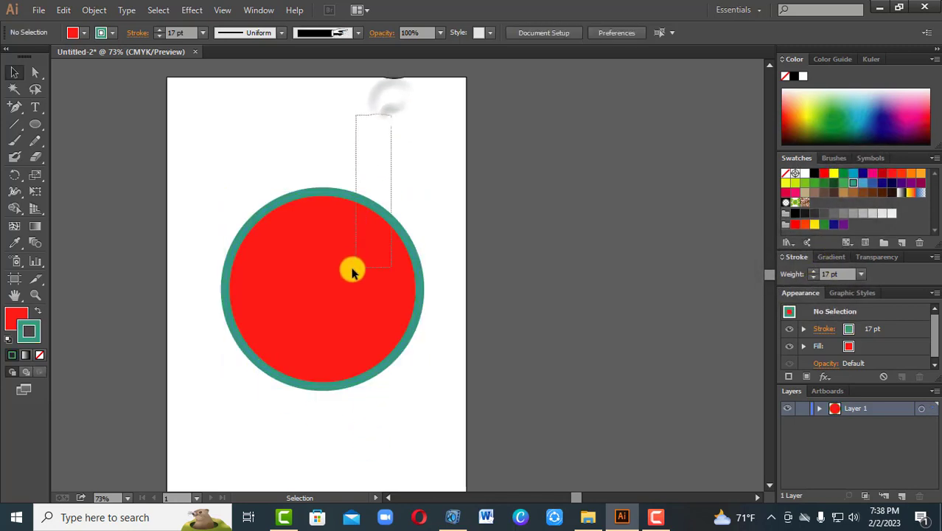
- Open Recolor Artwork for the circle and remap its red fill to violet with H 245, S 37 and B 75
left_click(333, 274)
left_click(490, 33)
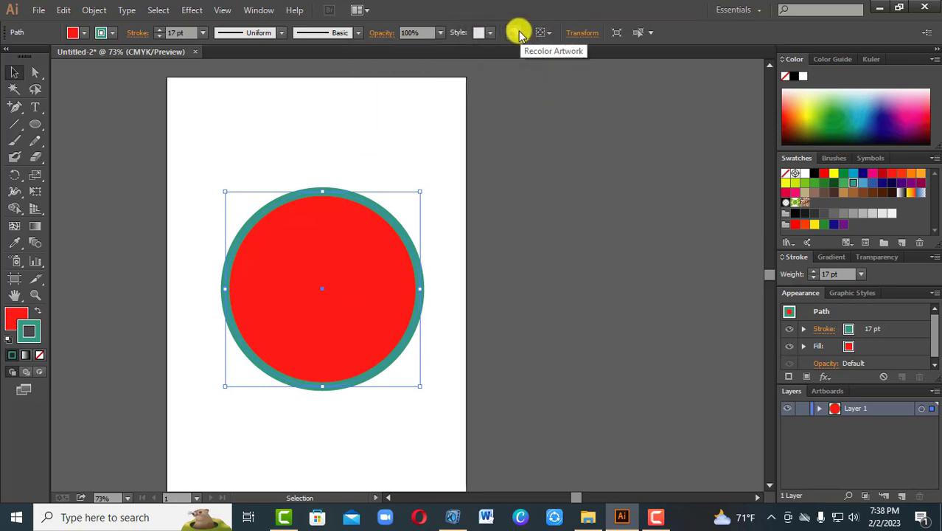
left_click(517, 33)
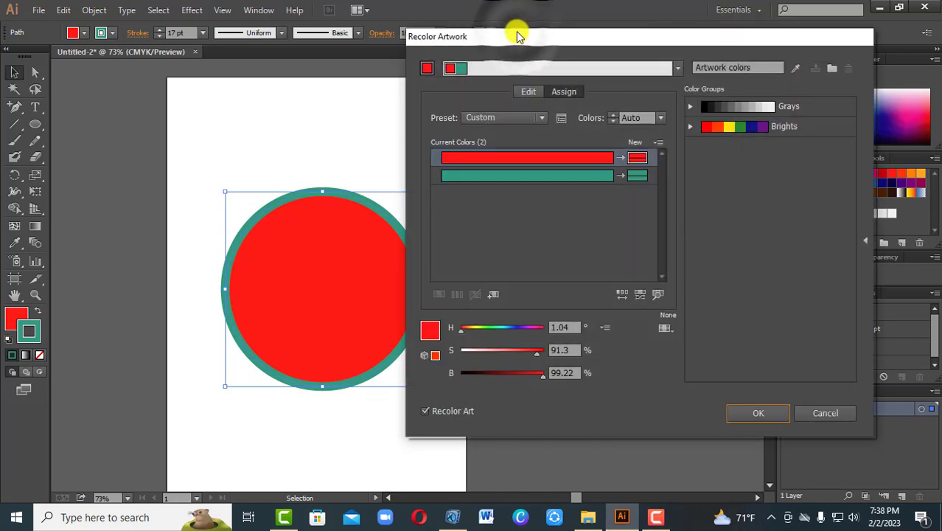
left_click_drag(547, 33, 619, 76)
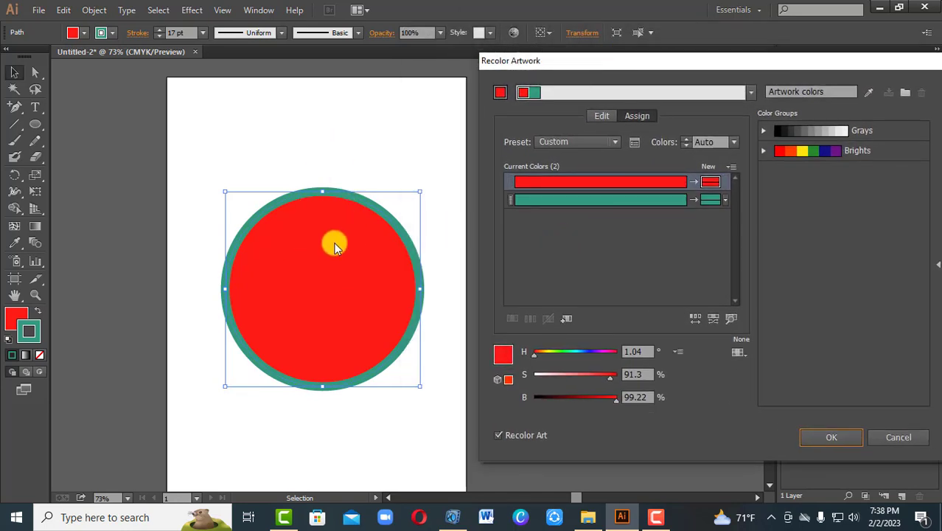
left_click(593, 182)
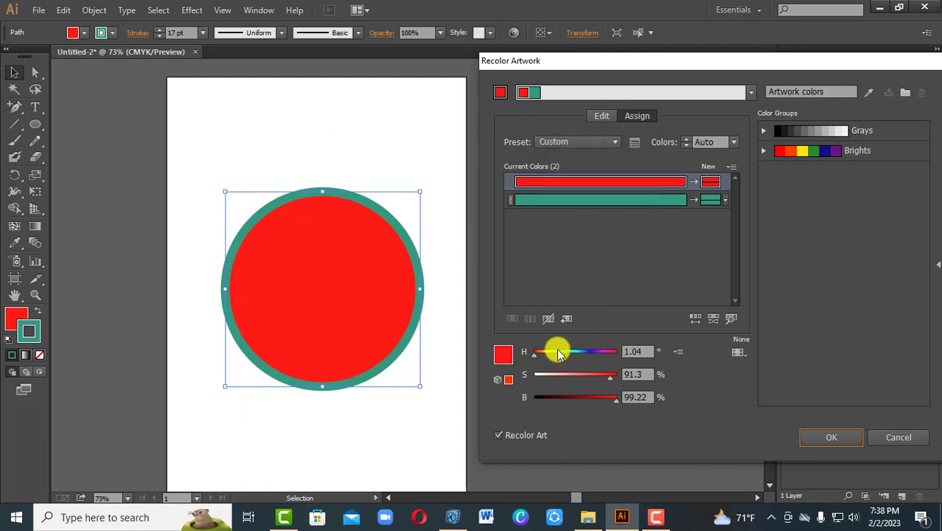
left_click_drag(556, 353, 558, 399)
left_click_drag(587, 400, 596, 394)
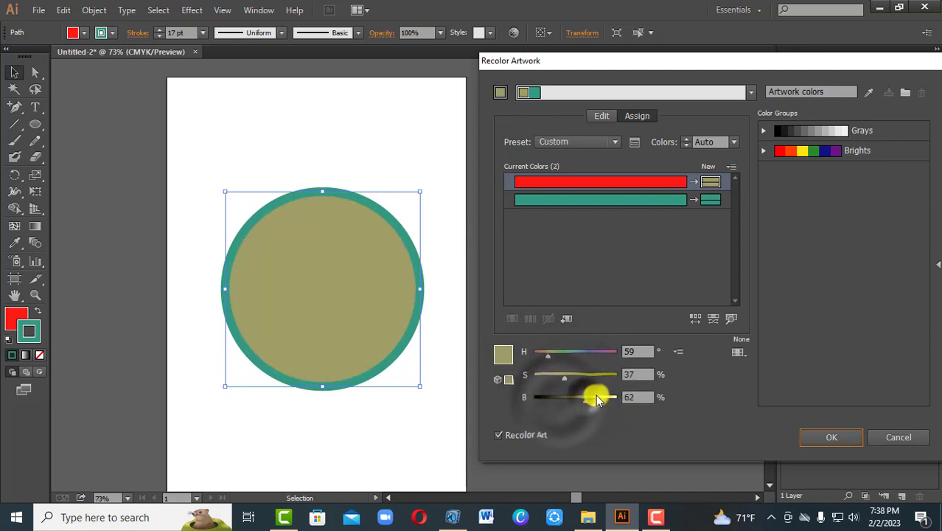
left_click(590, 352)
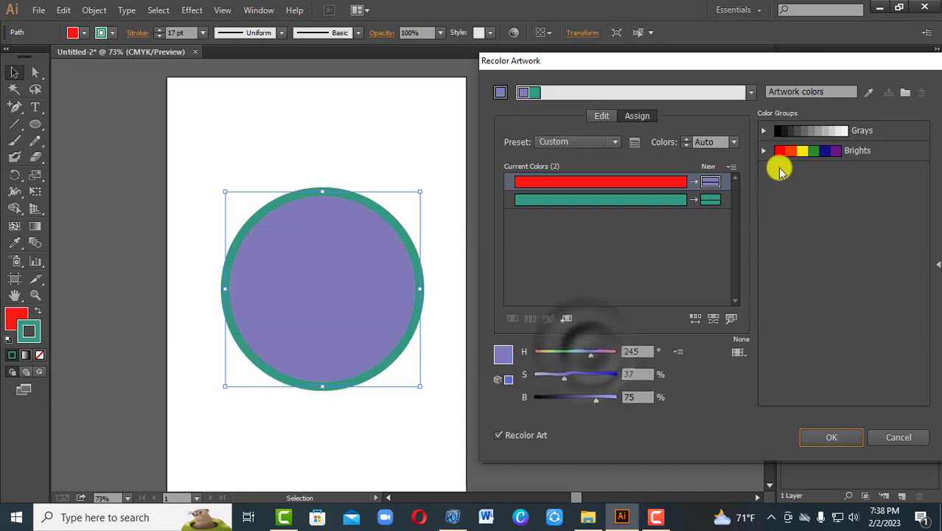
- Try the Grays color group on the circle's fill and stroke, and replace it with the Brights group
left_click(801, 130)
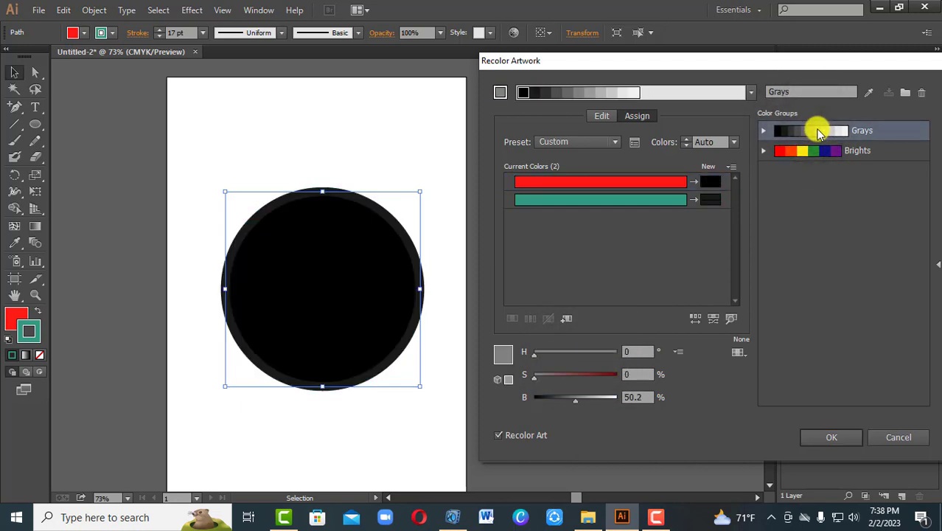
left_click(818, 131)
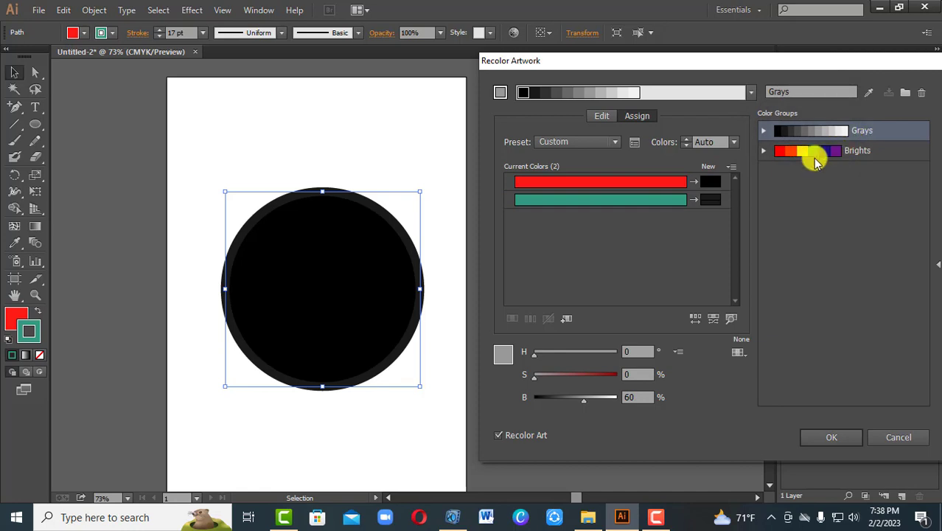
left_click(794, 153)
left_click(802, 151)
left_click(808, 151)
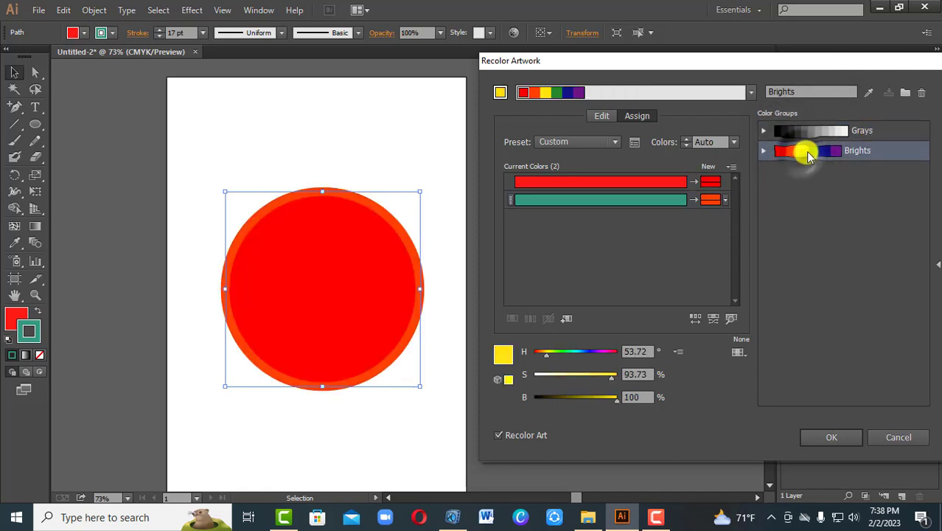
- Try changing the purple in the Brights color group to green with H 107
left_click(813, 154)
left_click(834, 151)
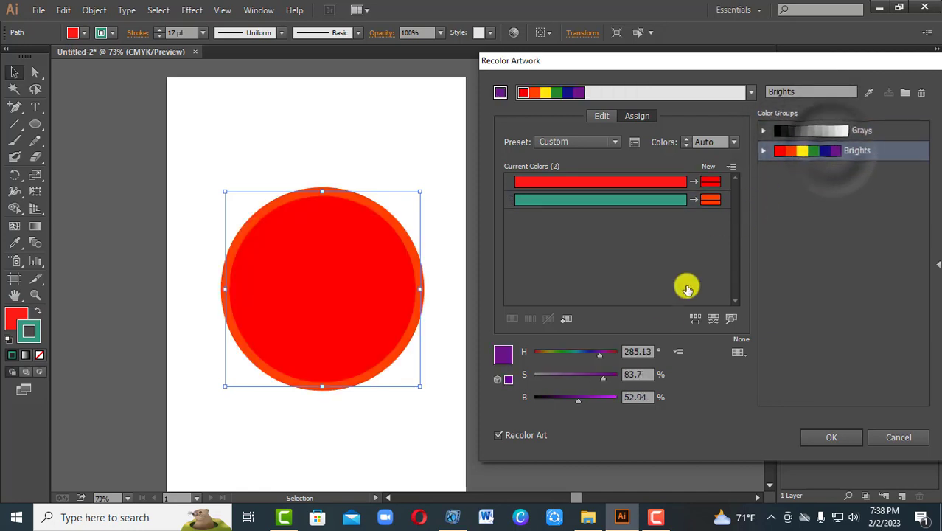
left_click(559, 354)
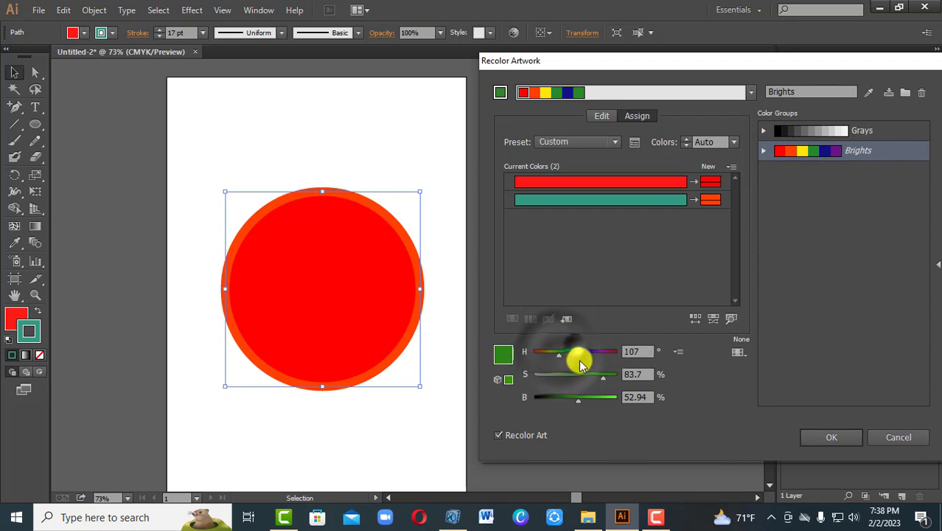
left_click(574, 393)
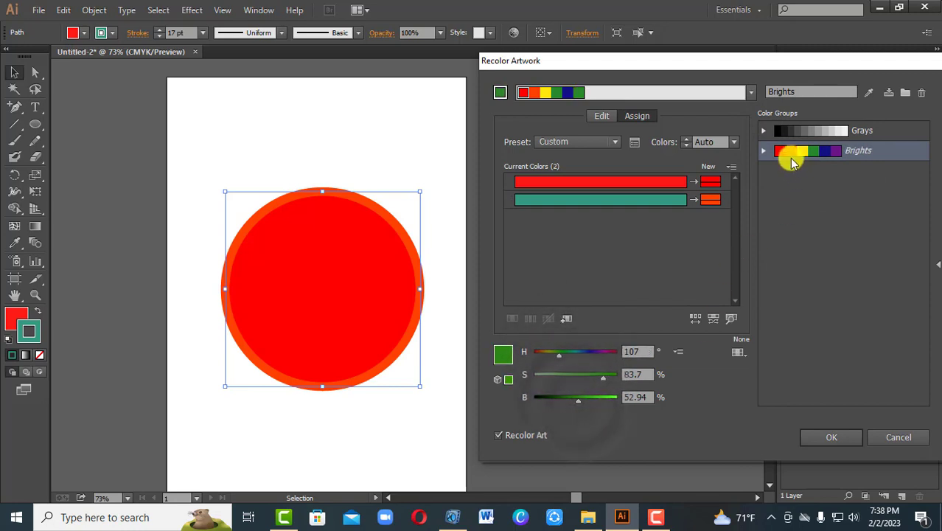
- Reapply the Brights group and try pale green and pink for the circle's red fill before orange-red with H 11 and S 88
left_click(791, 152)
left_click(595, 182)
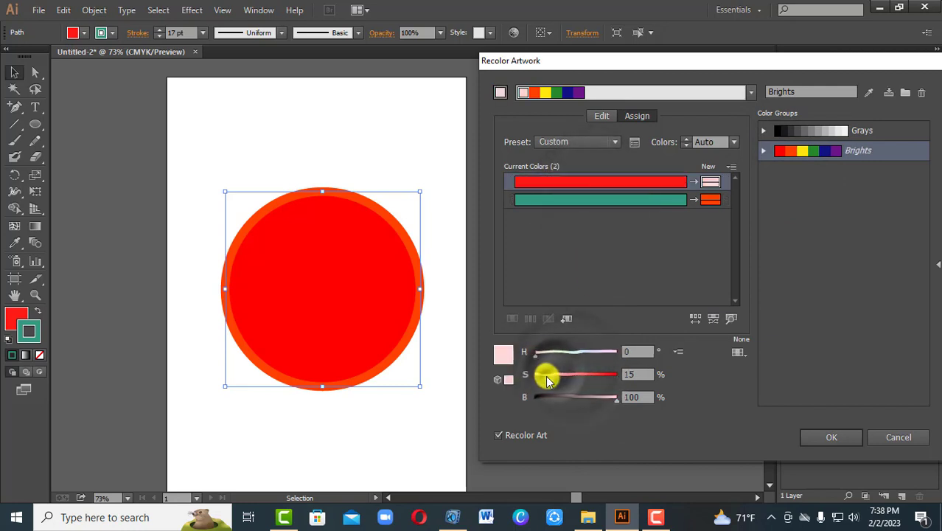
left_click(546, 376)
left_click(566, 352)
left_click(600, 352)
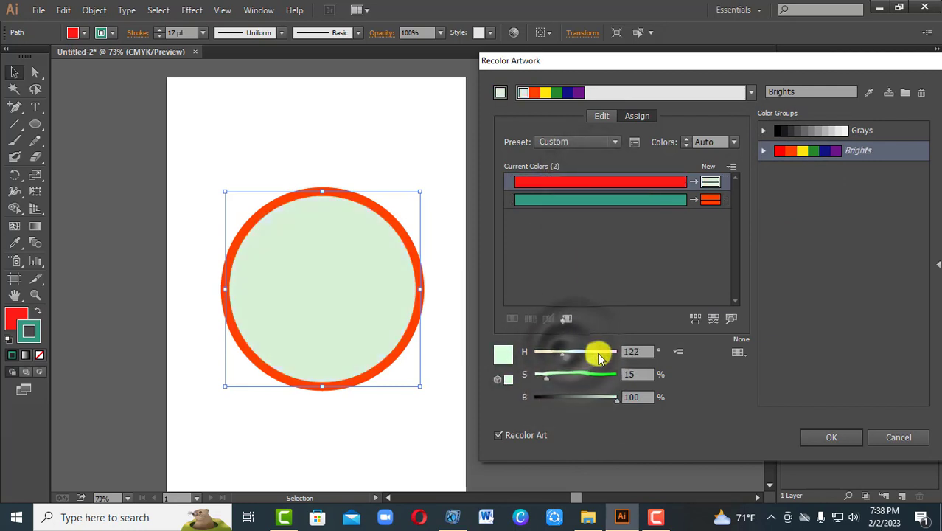
left_click(595, 184)
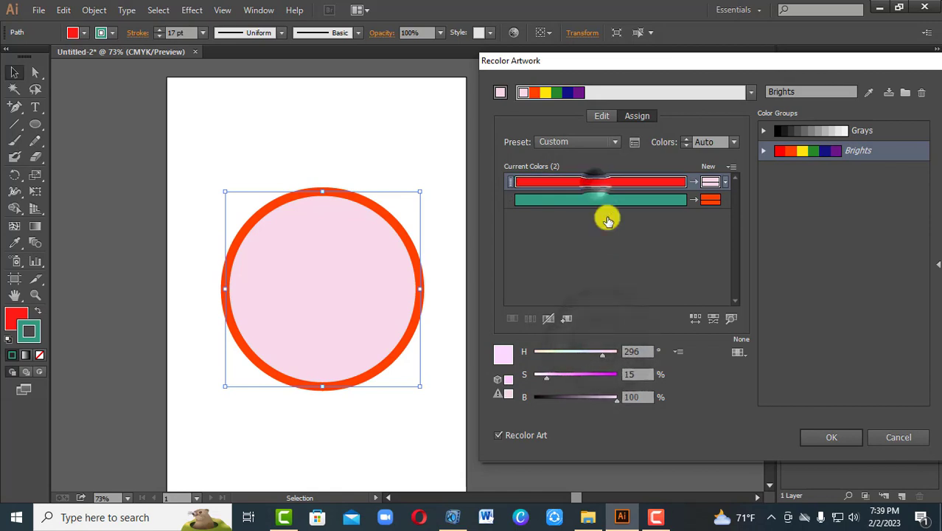
left_click(606, 374)
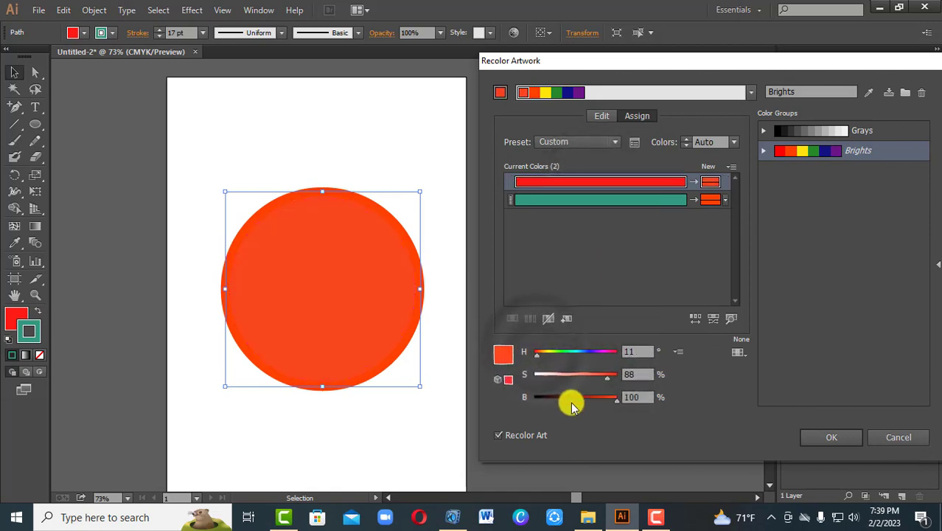
- Try remapping the circle's teal stroke to muted violet with H 263, S 30 and B 69
left_click(634, 201)
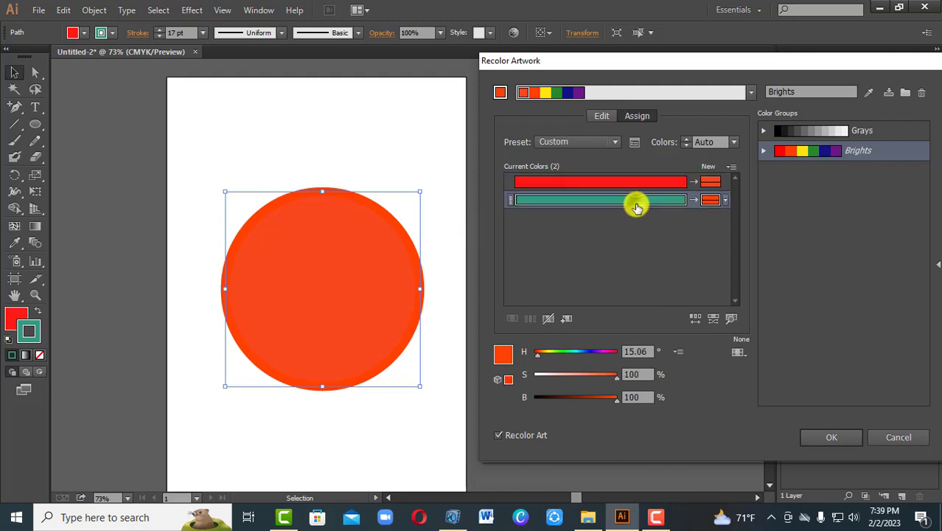
left_click(595, 375)
left_click(568, 351)
left_click_drag(568, 351, 595, 353)
left_click(580, 397)
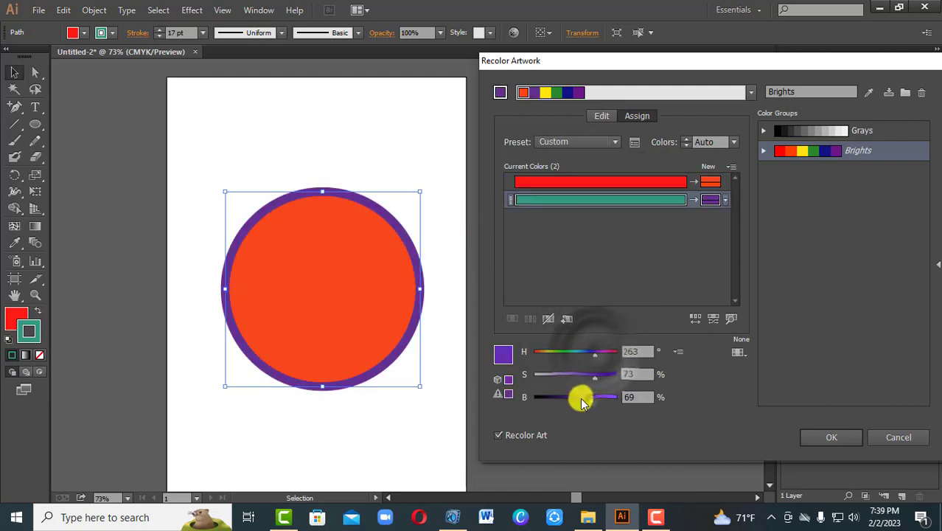
left_click(558, 375)
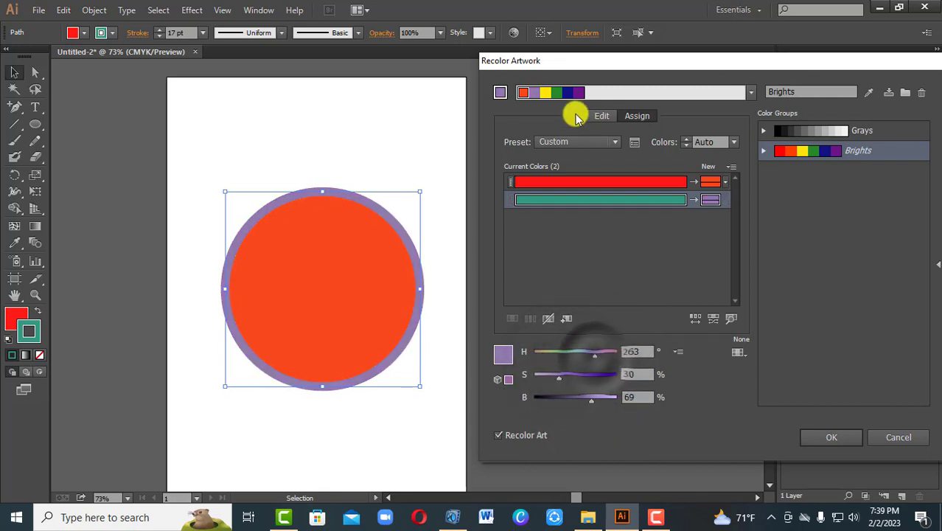
- Go through the green, orange-red and yellow active colors, and try the stroke with S 40 and a different hue
left_click(548, 94)
left_click(556, 92)
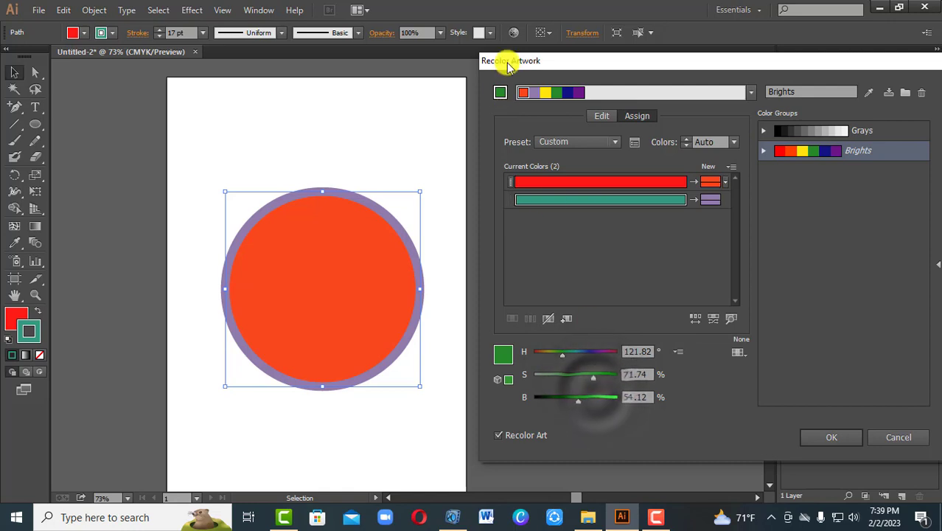
left_click(524, 92)
left_click(544, 93)
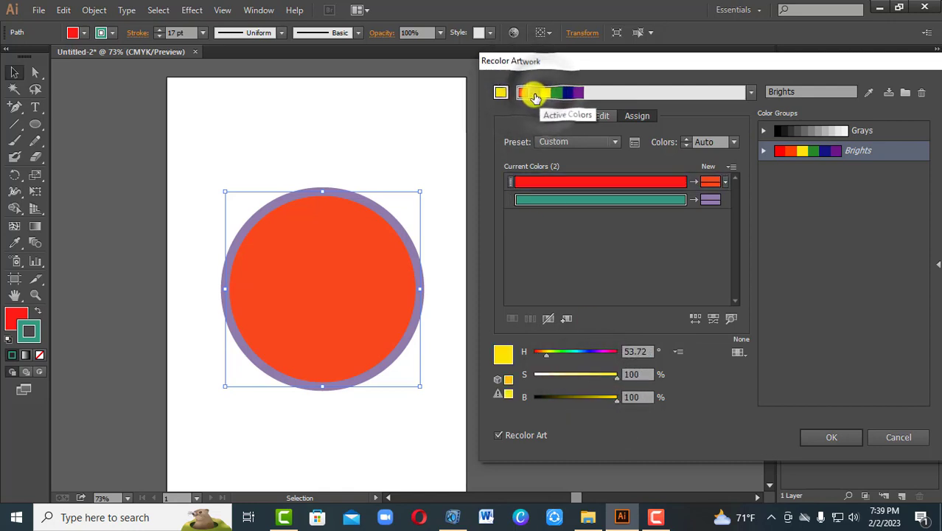
left_click(555, 200)
left_click(568, 375)
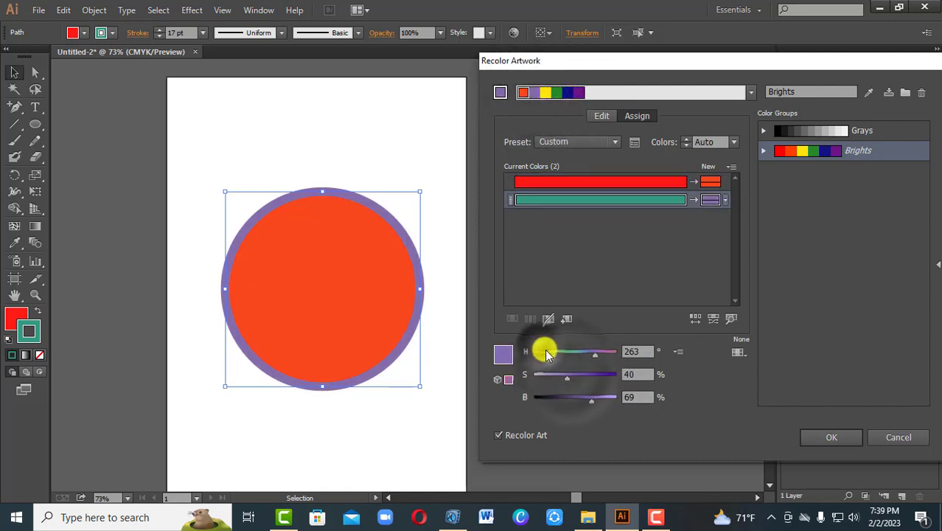
left_click(546, 352)
- Reapply Brights and change its yellow to indigo with H 257 and its purple to blue with H 233 and S 75
left_click(801, 153)
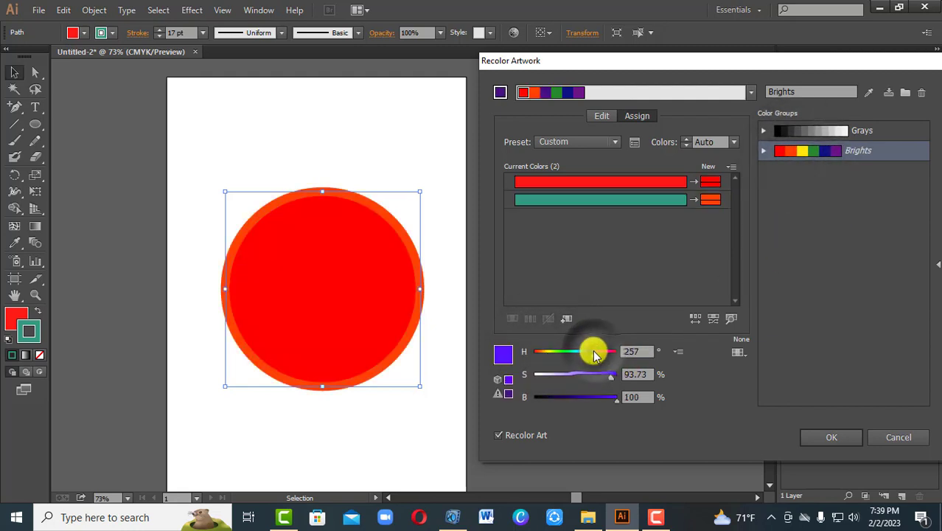
left_click(566, 95)
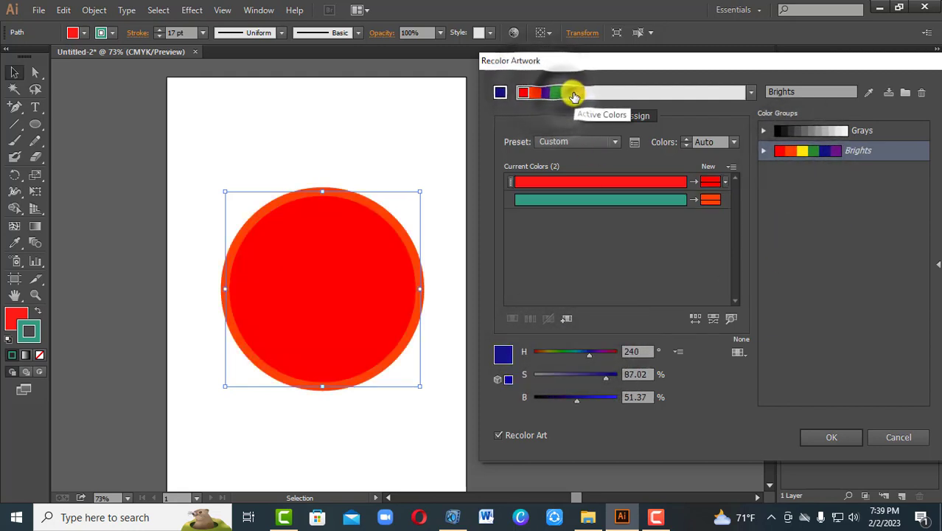
left_click(577, 95)
left_click(576, 377)
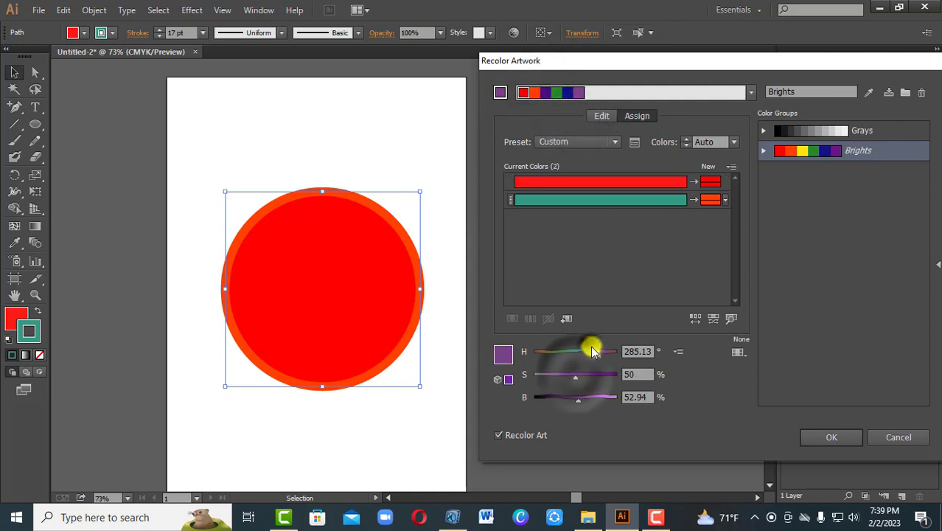
left_click(589, 354)
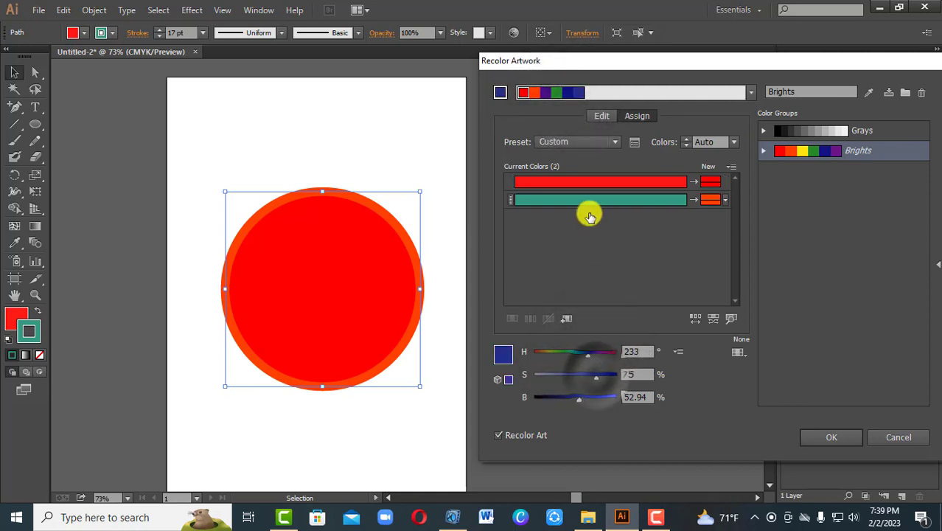
- Remap the circle's stroke to light green with H 128 and S 50, and apply the recolor, saving the changes to the Brights swatch group
left_click(587, 200)
left_click(575, 375)
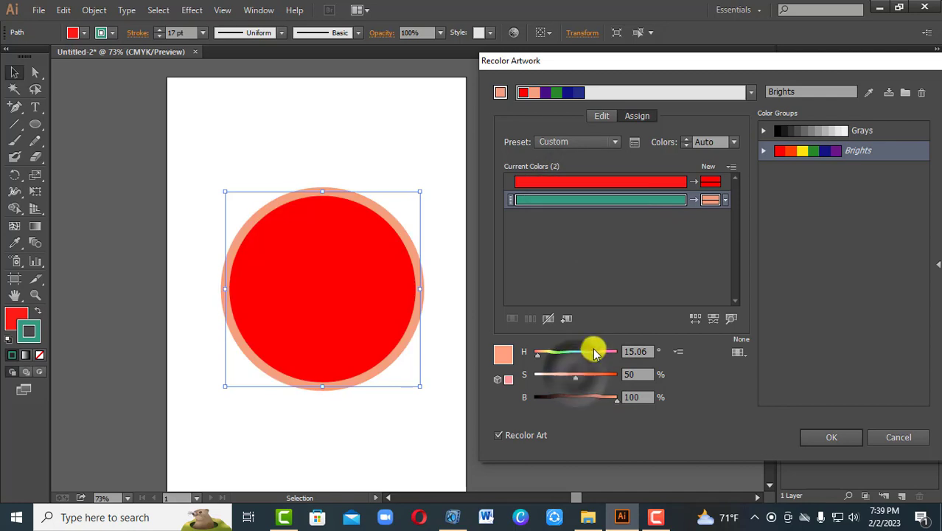
left_click(587, 356)
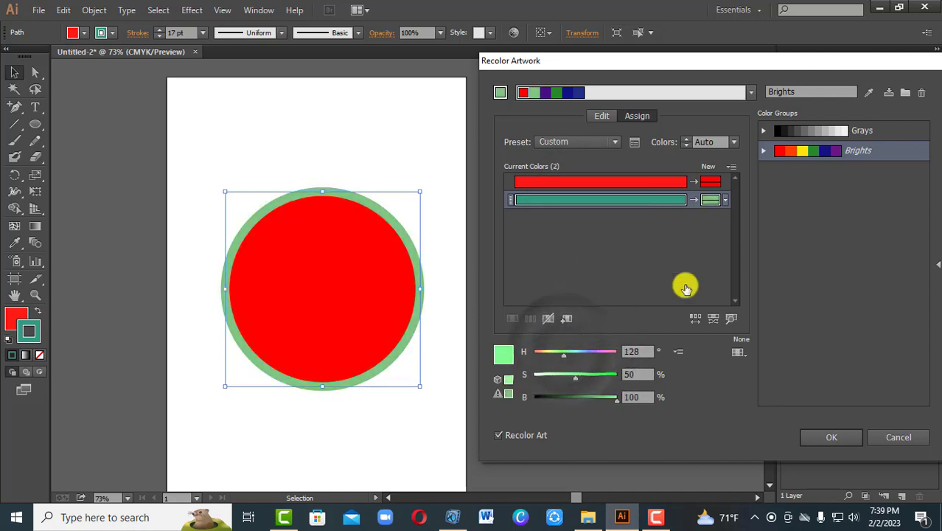
left_click(827, 435)
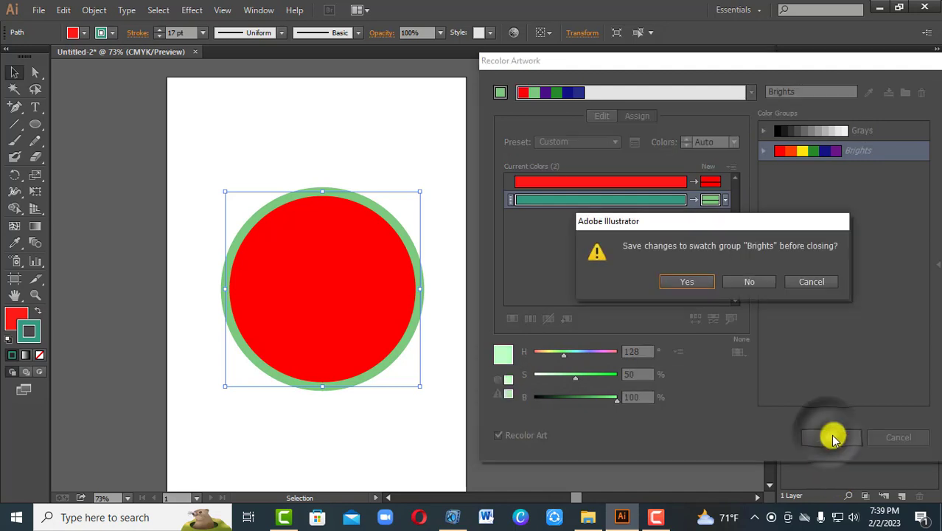
left_click(702, 289)
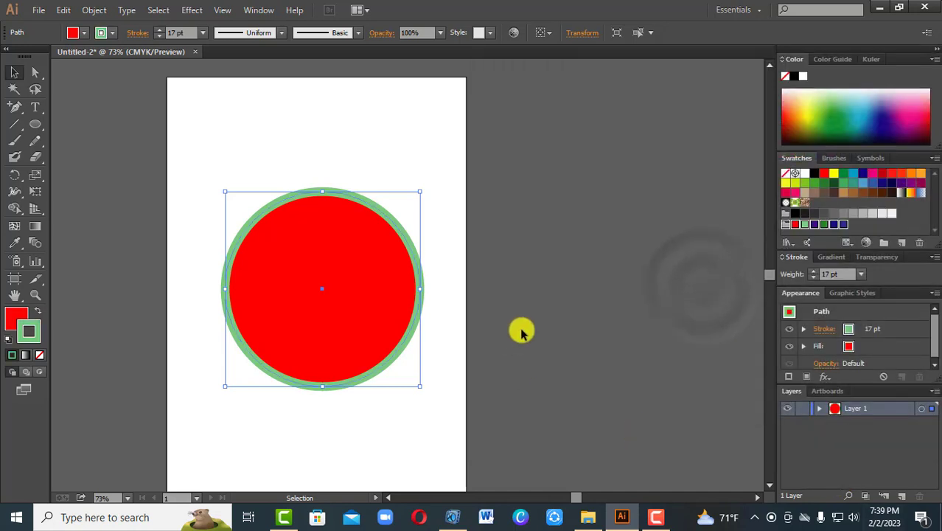
- Move the recolored circle slightly lower on the artboard and expand its fill and stroke into separate shapes
left_click(435, 164)
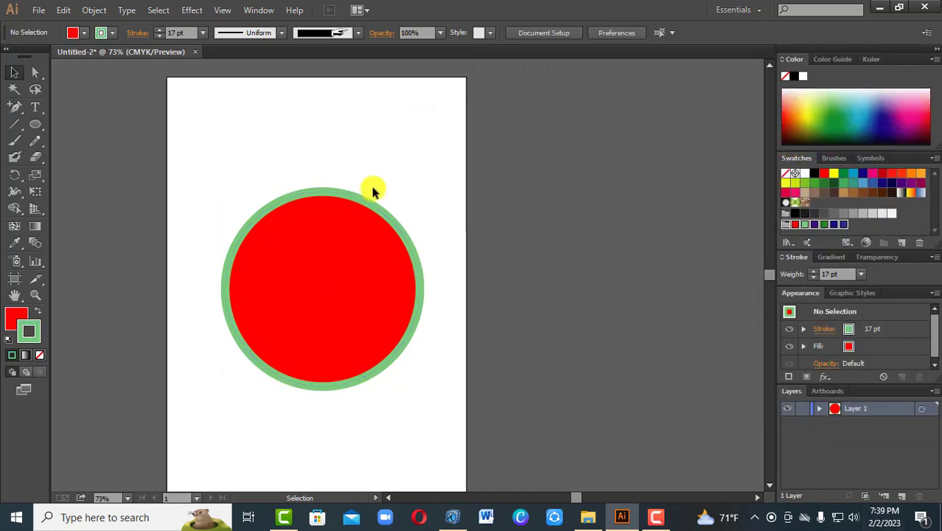
left_click_drag(405, 209, 336, 317)
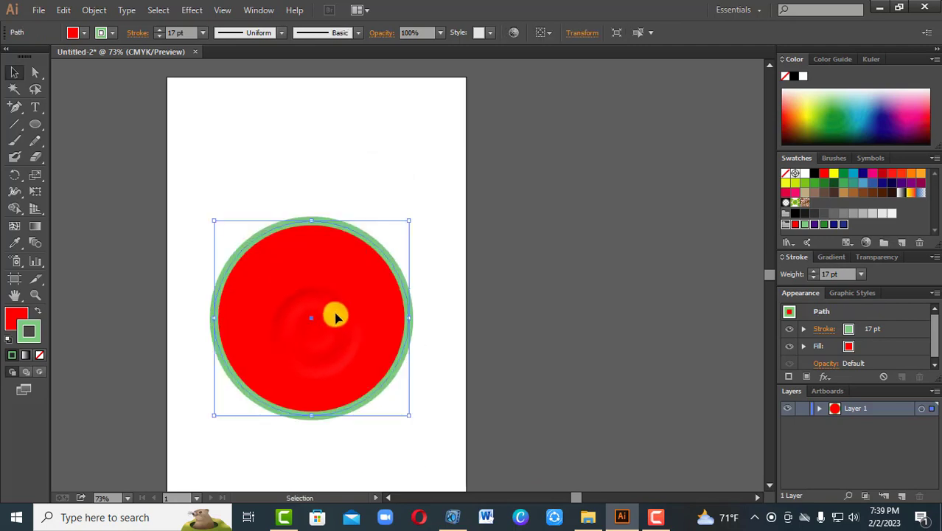
left_click(99, 12)
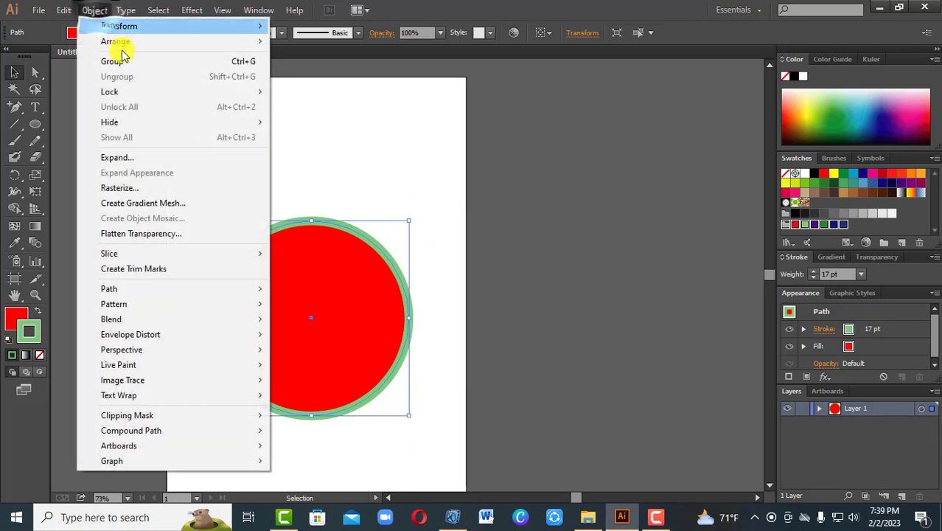
left_click(130, 159)
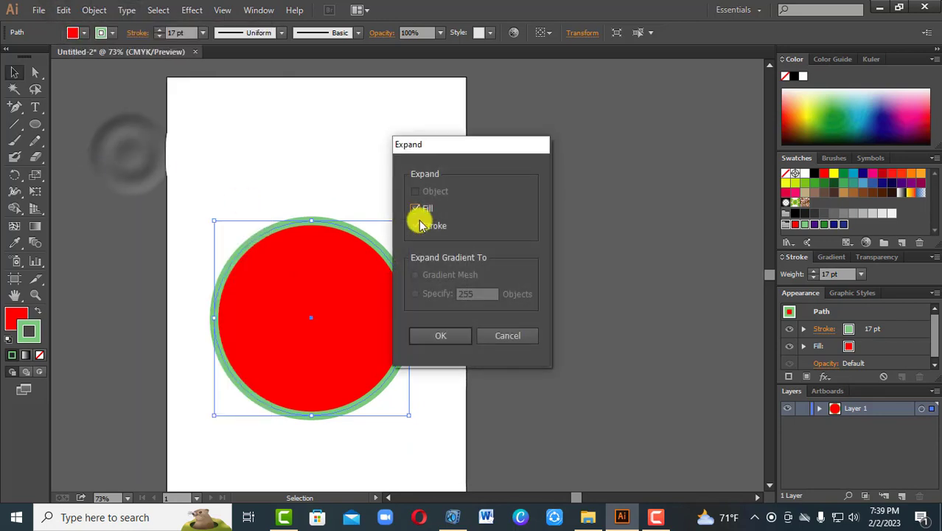
left_click(441, 336)
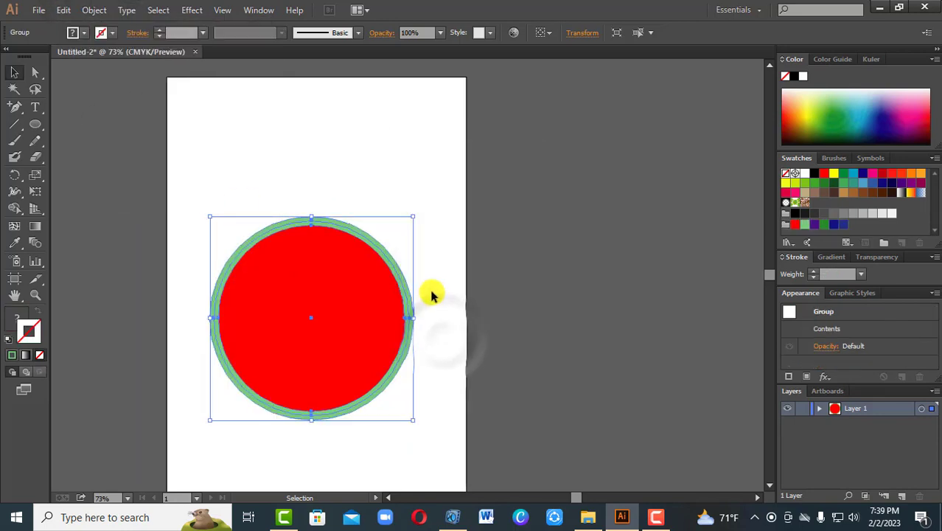
- Move the expanded circle back up around the middle of the artboard and ungroup it
left_click(432, 294)
left_click_drag(410, 305, 370, 289)
right_click(348, 276)
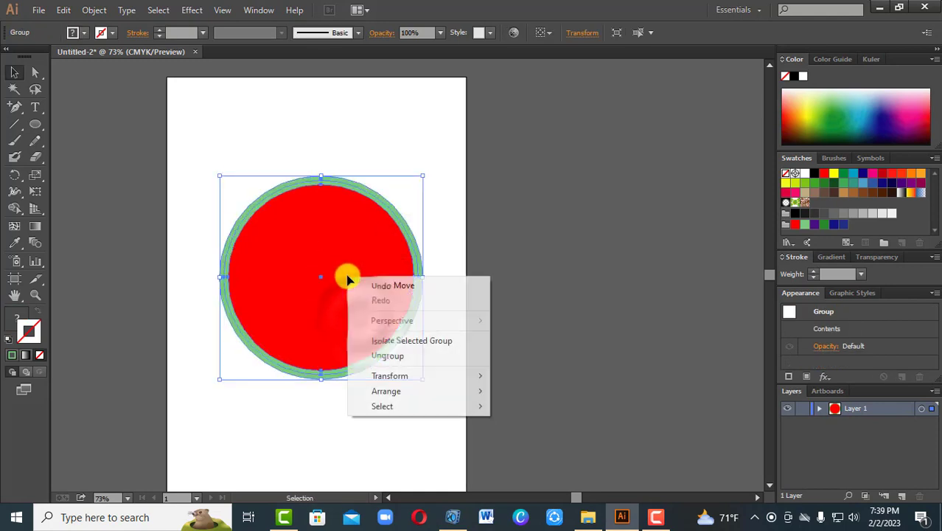
left_click(392, 357)
left_click(437, 334)
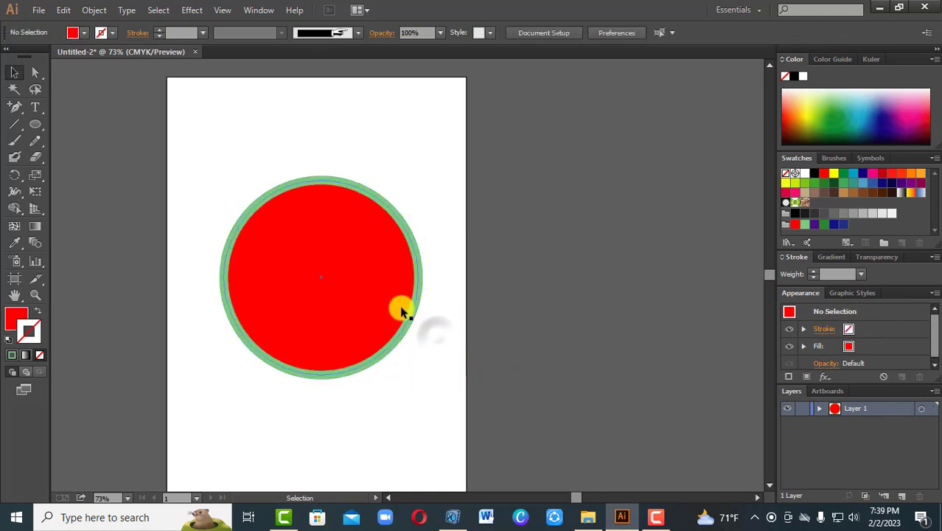
- Pull the red disc out of the green ring, down and to the right, and deselect it
left_click_drag(400, 306, 459, 305)
left_click_drag(457, 315, 419, 372)
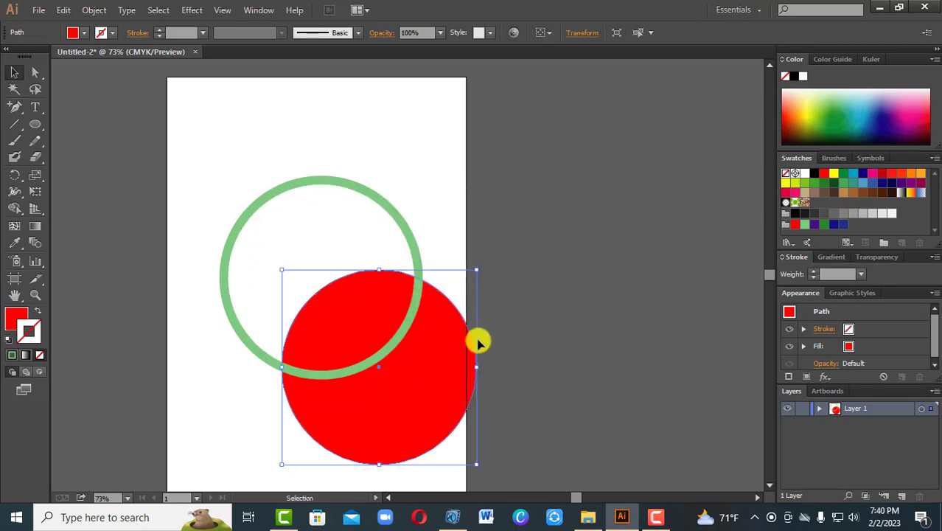
left_click(554, 35)
left_click(603, 153)
left_click(603, 153)
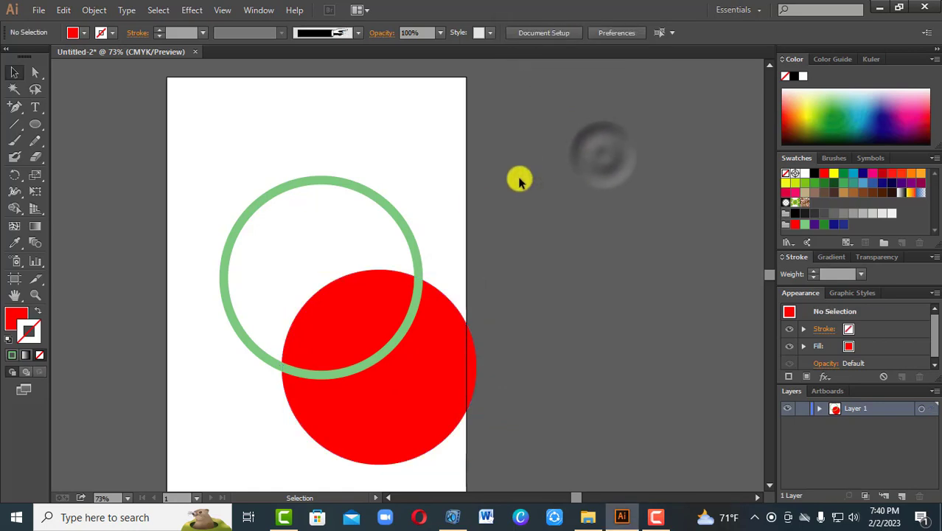
- Select the ring and the red disc, and align their horizontal centers using the green ring as the key object
left_click_drag(390, 174, 406, 316)
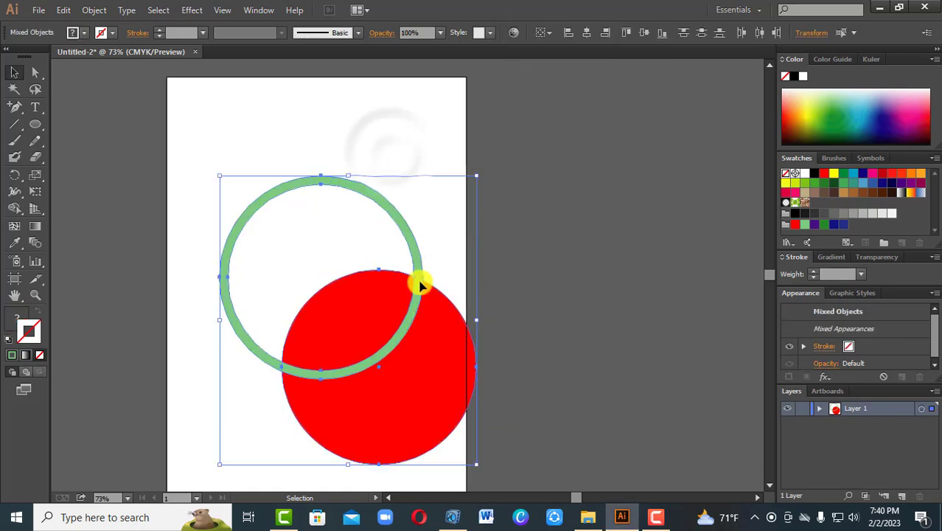
left_click(547, 34)
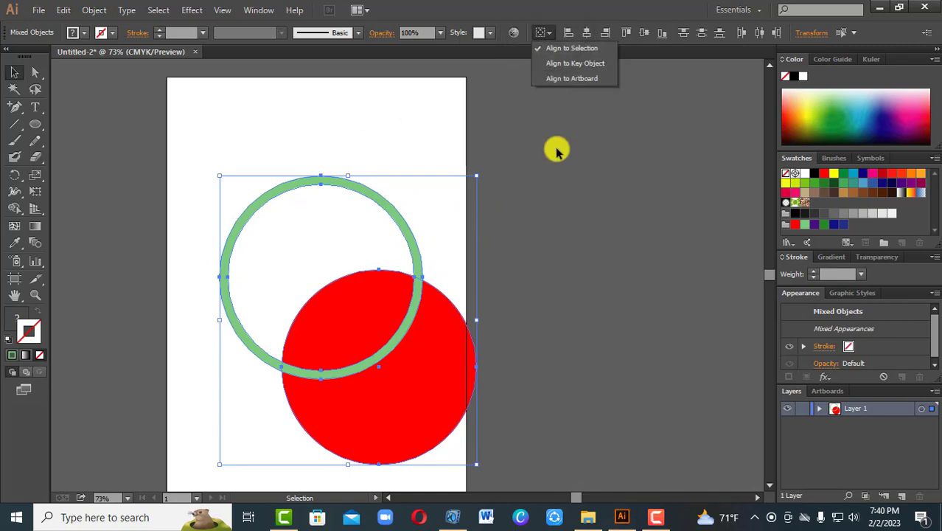
left_click(589, 63)
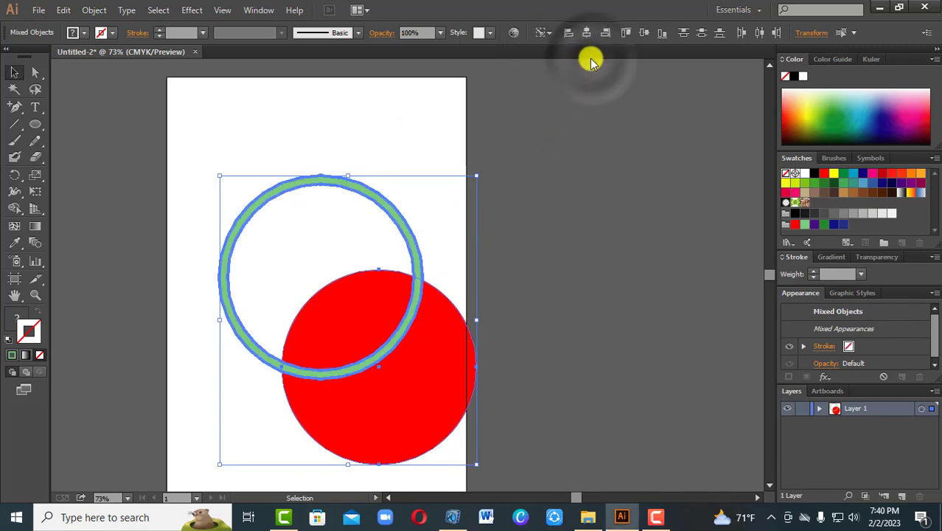
left_click(587, 34)
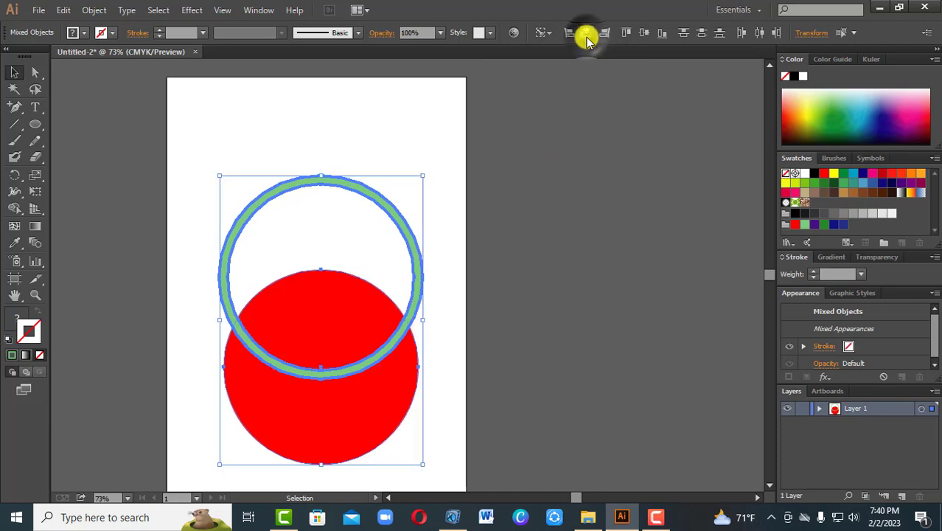
left_click(558, 235)
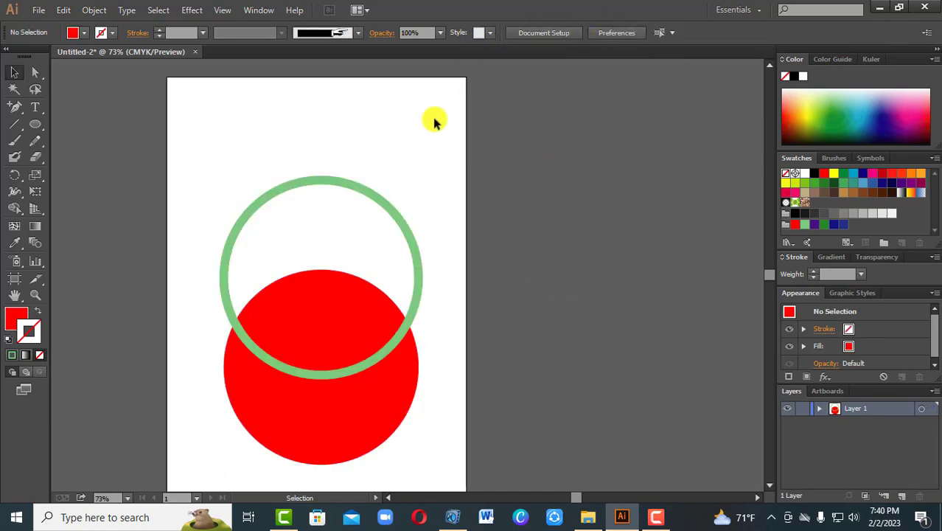
- Select the green ring and the red disc, align their top edges and vertical centers, and deselect them
left_click_drag(434, 120, 309, 353)
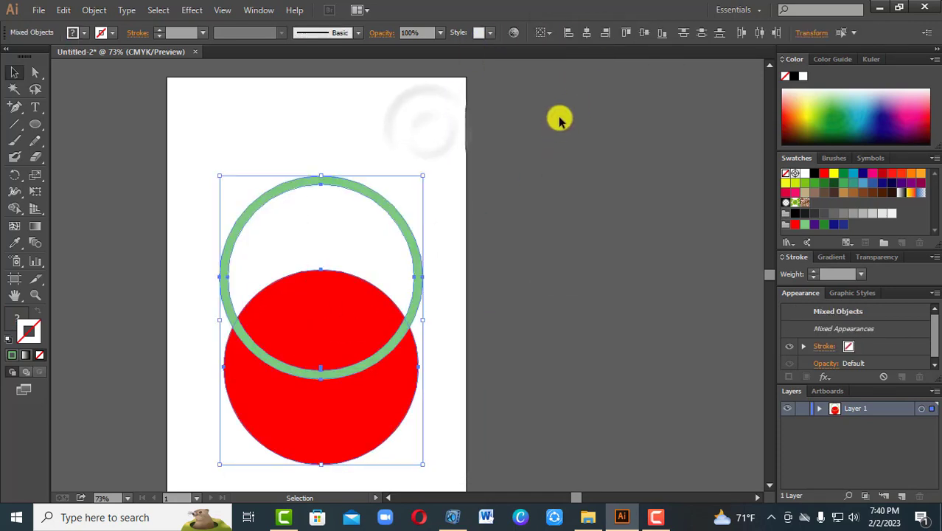
left_click(626, 37)
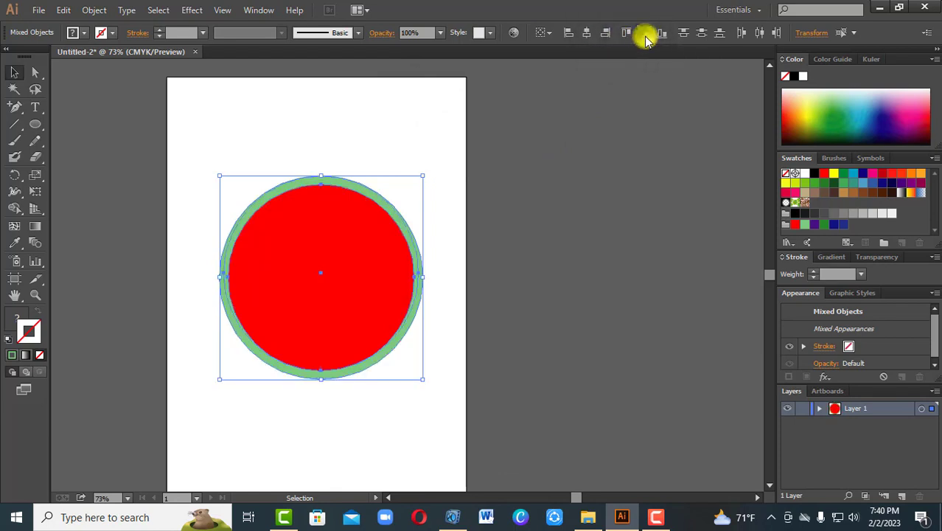
left_click(646, 40)
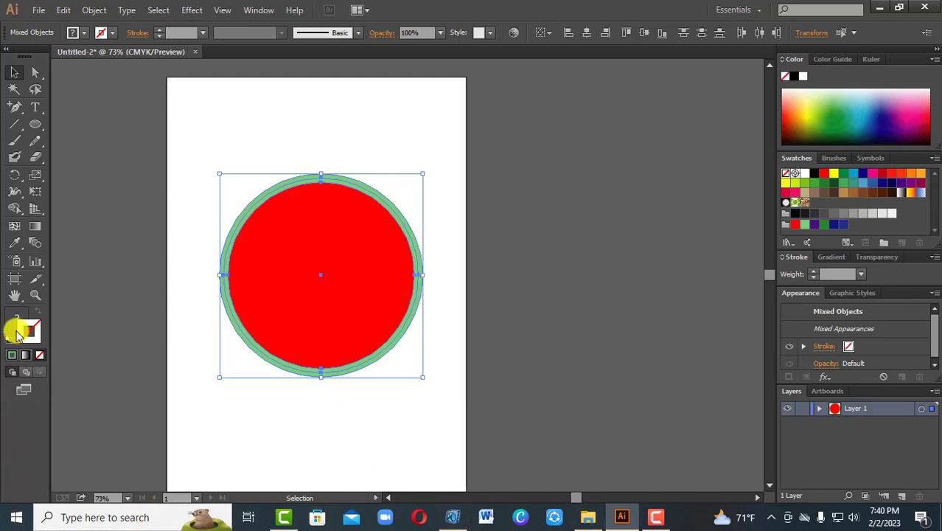
left_click(331, 447)
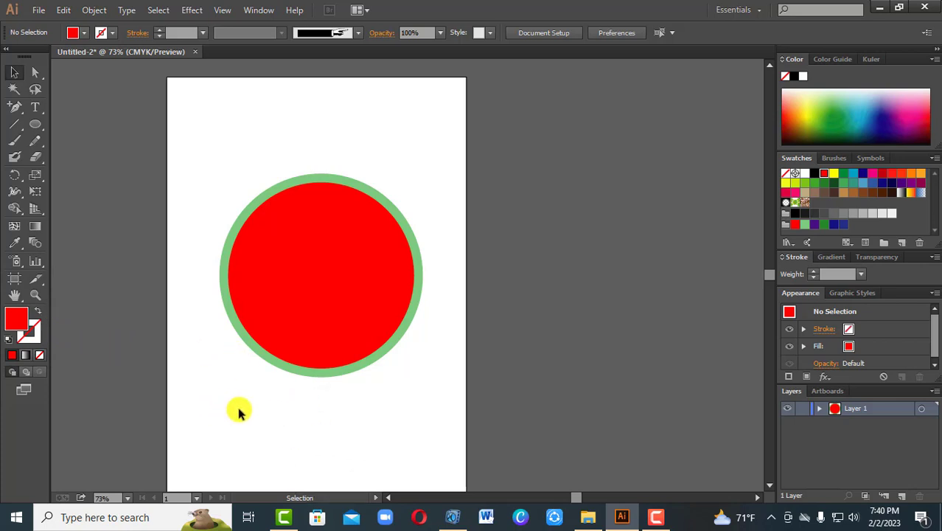
- Pull the red disc out of the ring, down and to the right, and delete both shapes from the artboard
left_click(315, 301)
left_click_drag(316, 301, 360, 335)
left_click_drag(374, 397, 397, 393)
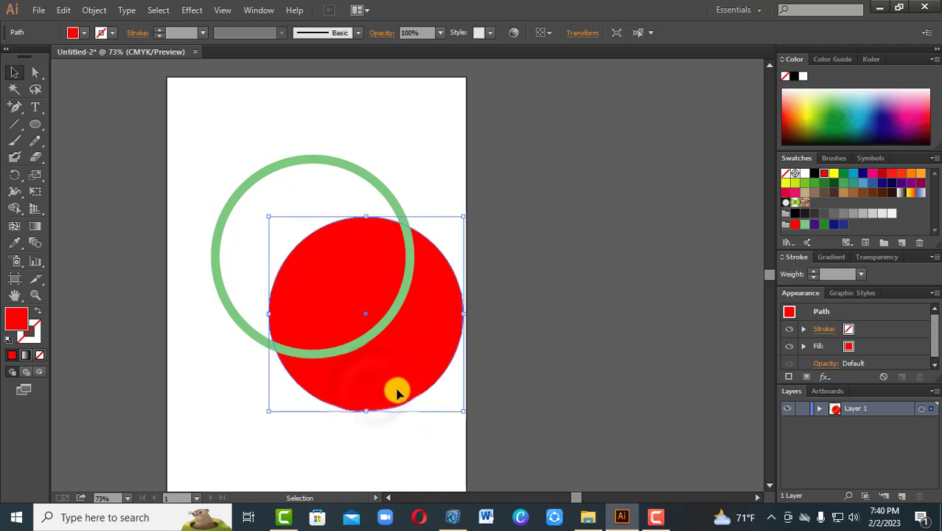
key("ctrl+a")
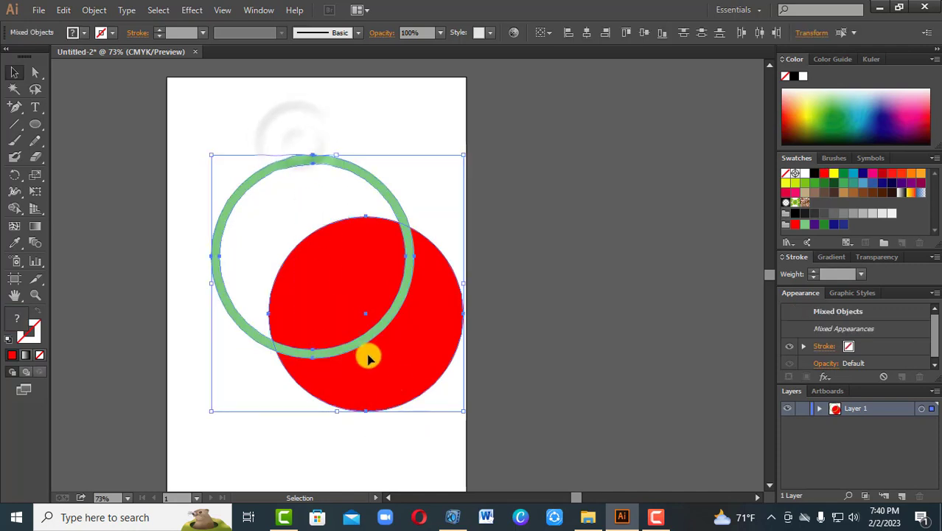
key("Delete")
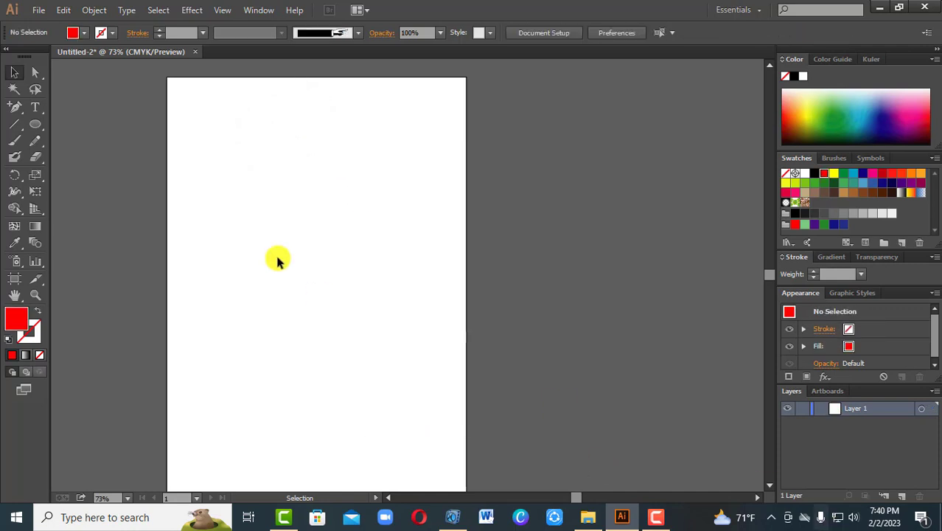
- Draw a circle in the right half of the artboard and give it a teal green fill
left_click(35, 125)
left_click_drag(329, 237, 458, 362)
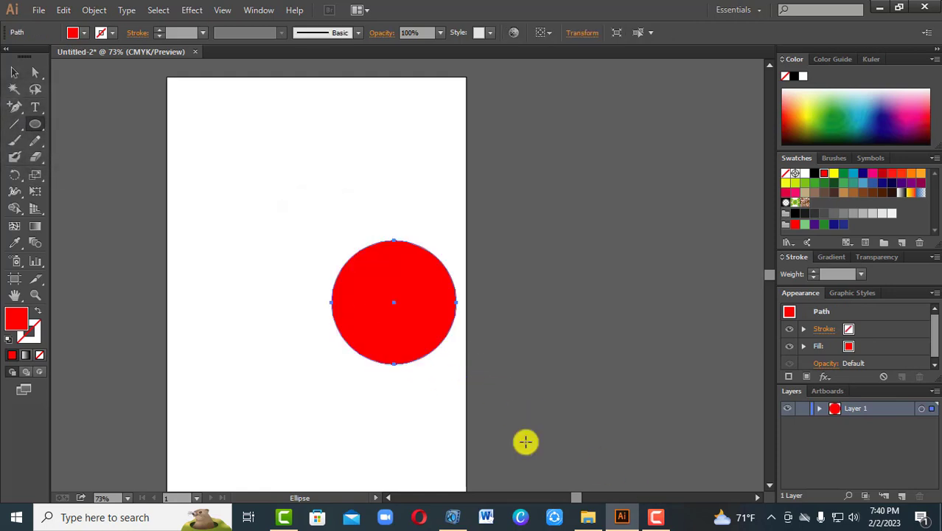
left_click(853, 188)
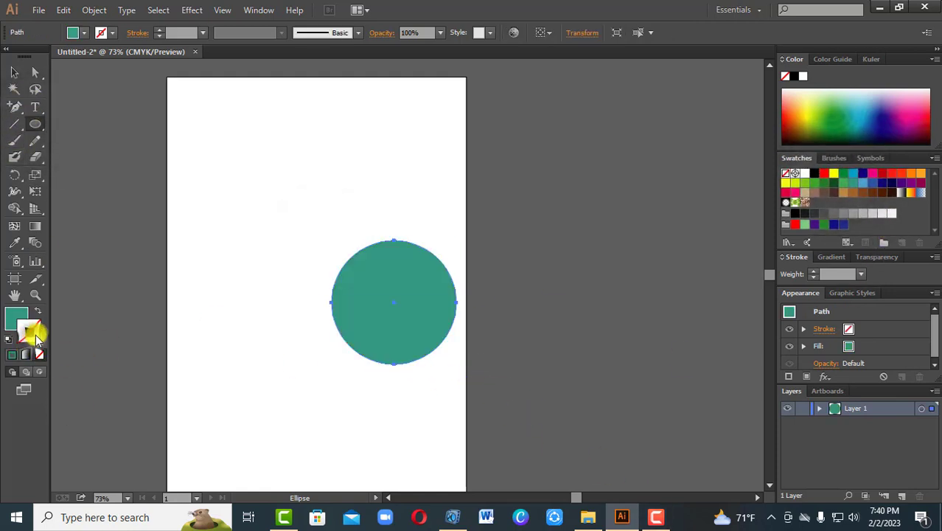
- Give the teal circle a red stroke and raise the stroke weight to 11 pt
left_click(37, 336)
left_click(814, 173)
left_click(825, 174)
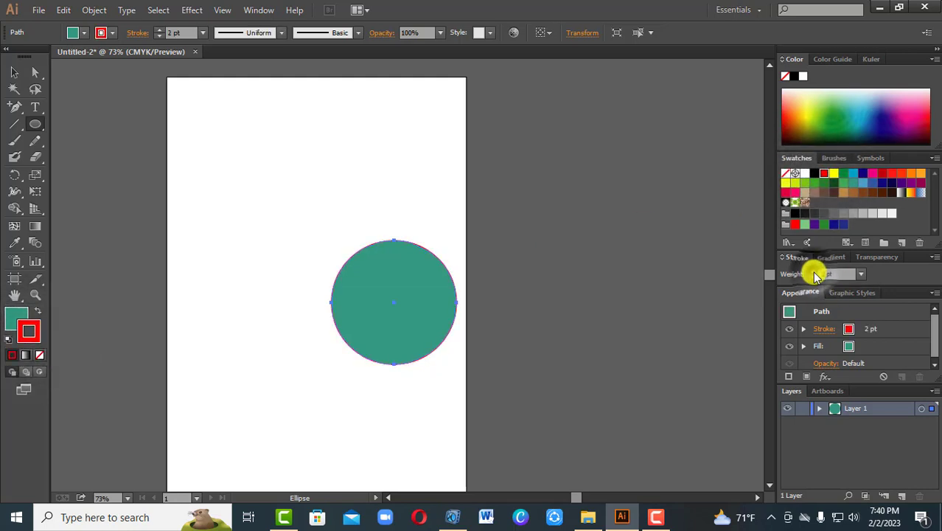
left_click(814, 272)
left_click(814, 271)
left_click(814, 272)
left_click(814, 272)
left_click(814, 271)
left_click(814, 271)
left_click(814, 271)
left_click(814, 271)
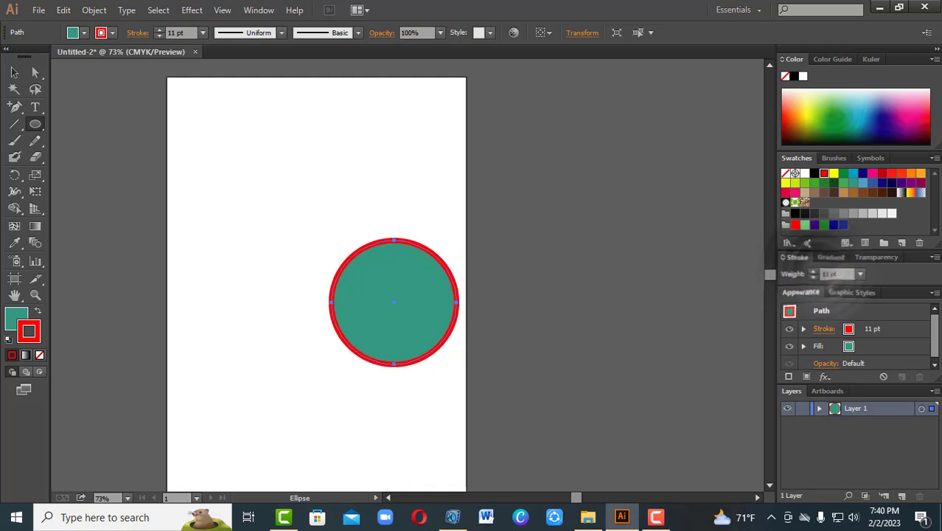
- Hide the Stroke panel and show it again
left_click(254, 10)
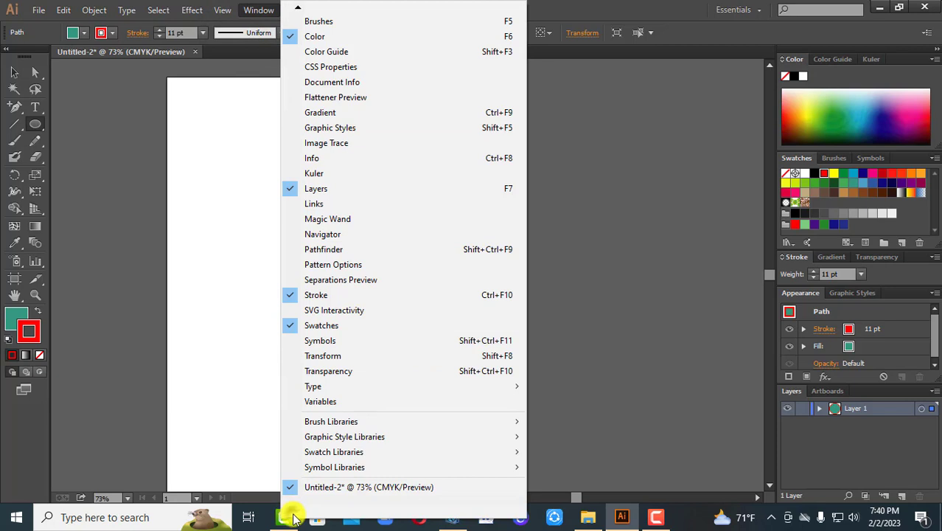
mouse_move(298, 9)
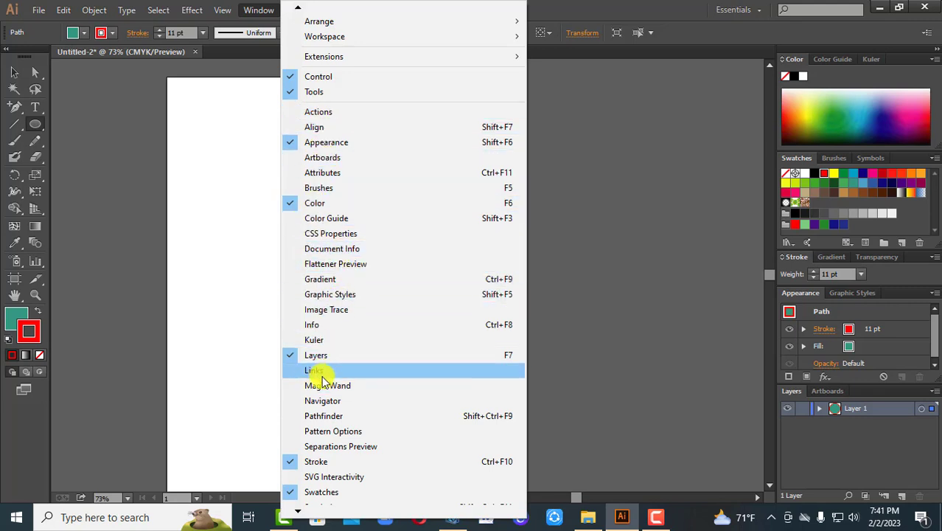
scroll(310, 480, "down", 5)
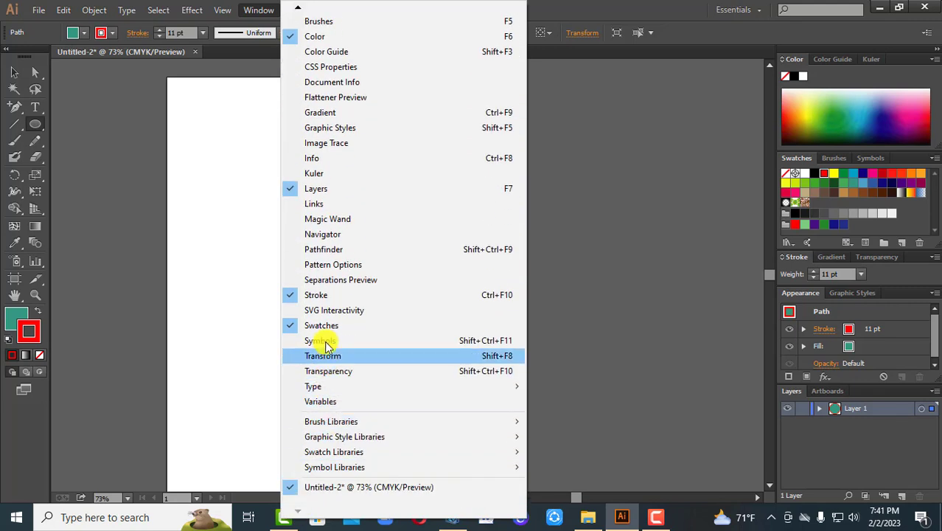
left_click(320, 296)
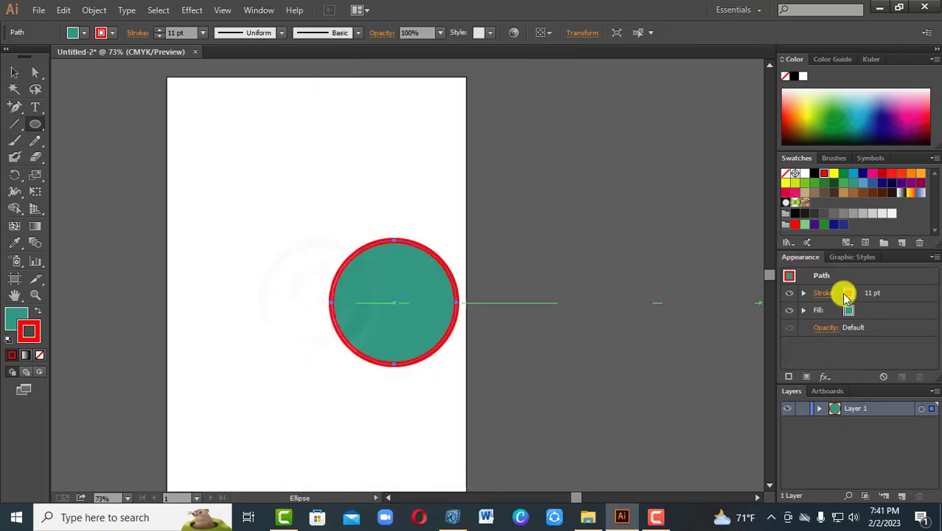
left_click(267, 10)
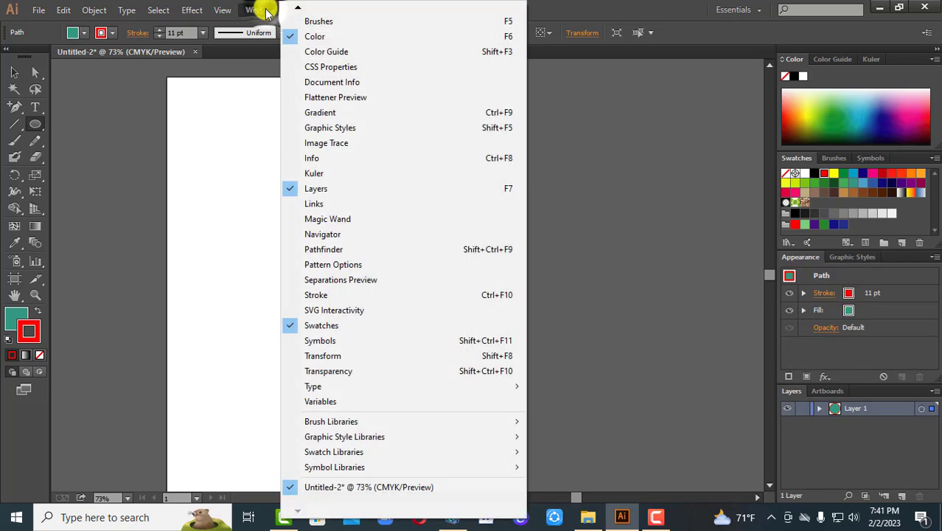
left_click(323, 294)
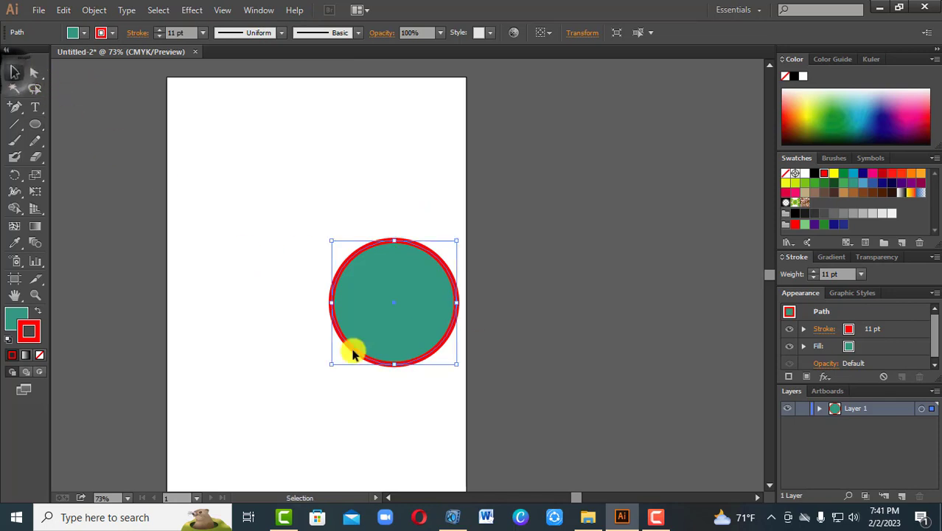
- Enlarge the circle into a wide ellipse near the artboard's middle and make two overlapping copies, one above and one to its lower right
left_click_drag(393, 307, 438, 321)
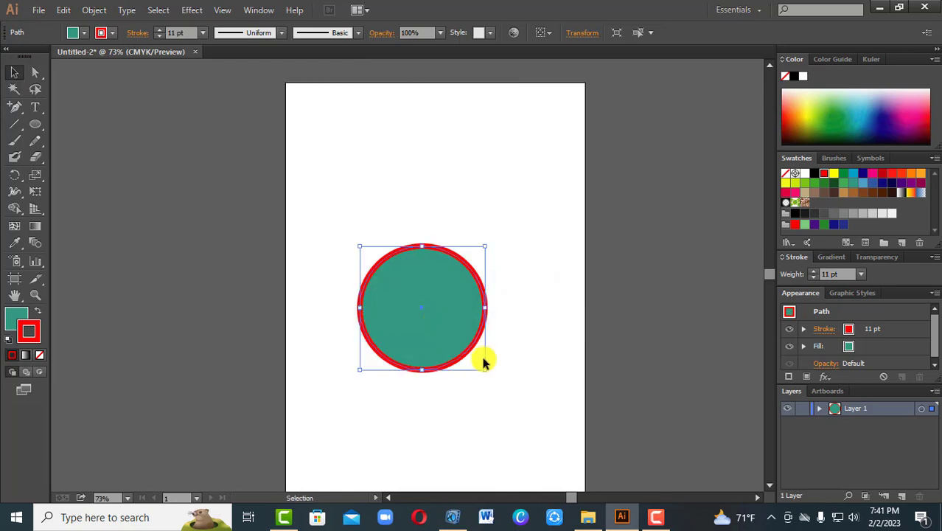
left_click_drag(484, 373, 520, 395)
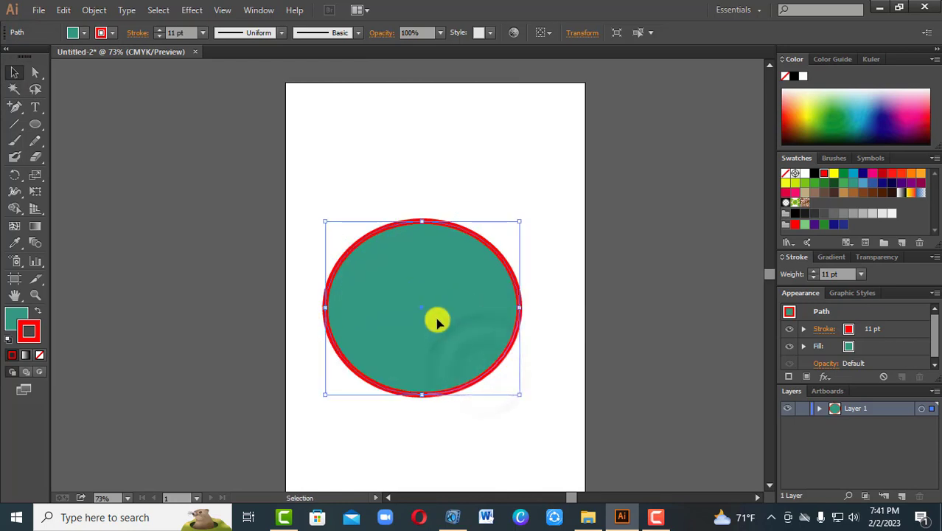
left_click_drag(435, 320, 461, 223)
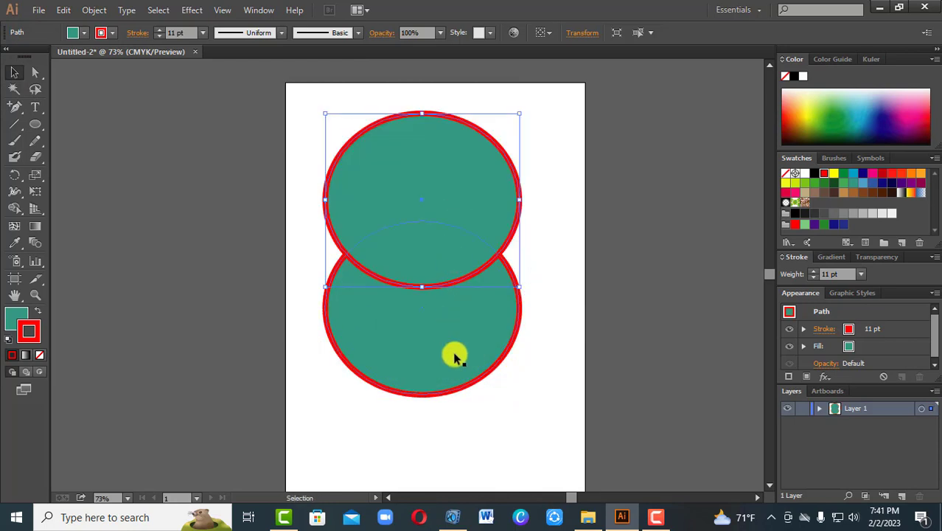
left_click_drag(454, 358, 502, 371)
- Select all three ellipses, distribute their centers in both directions, and align them by horizontal centers and bottom edges
left_click_drag(560, 127, 528, 323)
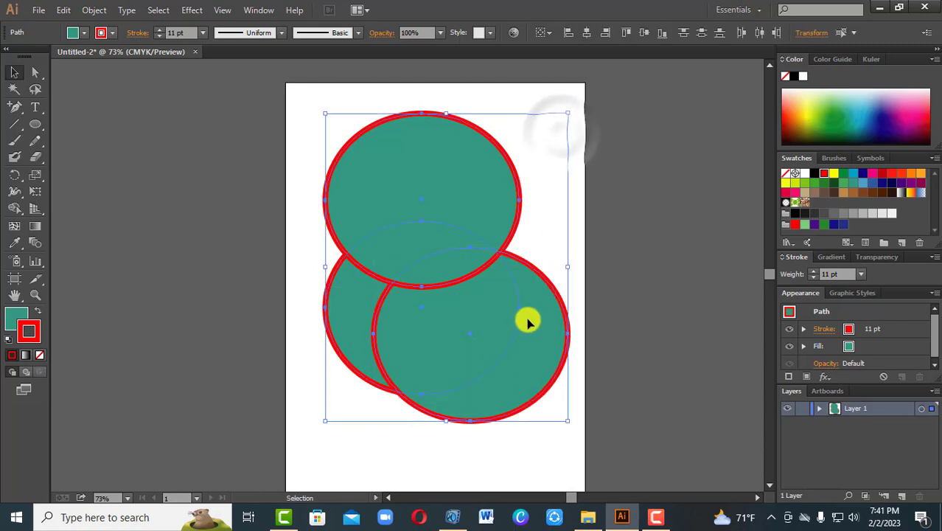
left_click(755, 36)
left_click(702, 33)
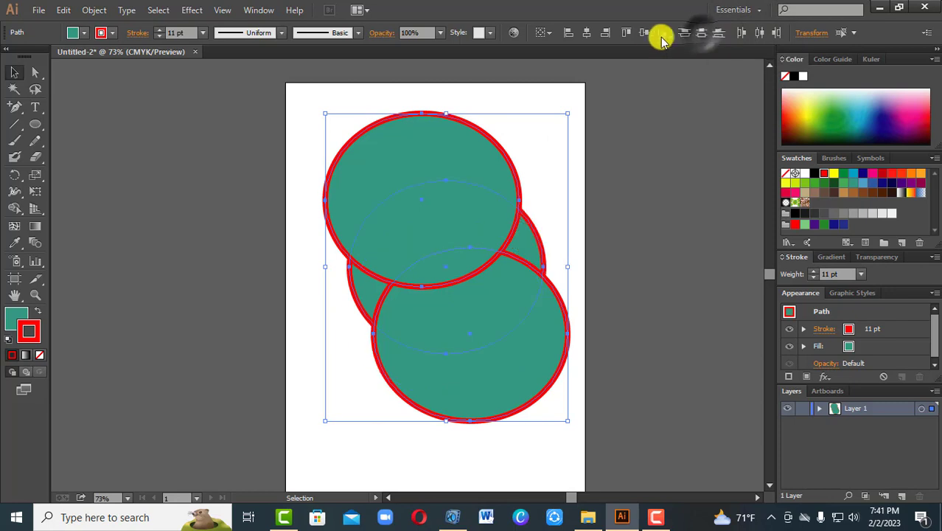
left_click(583, 34)
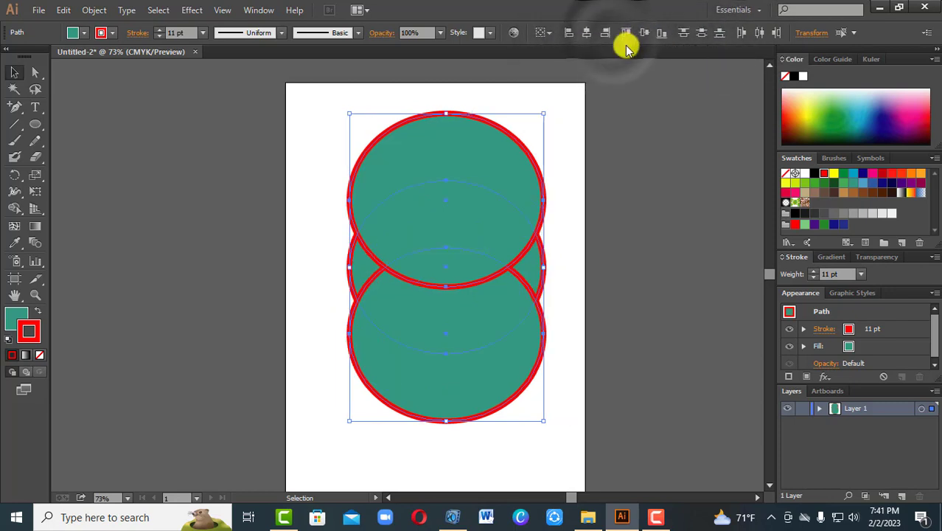
left_click(660, 34)
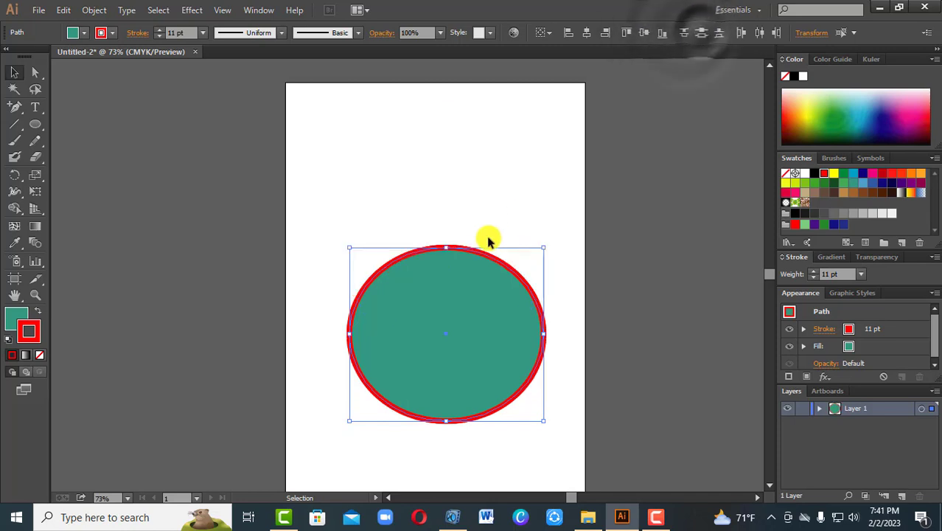
- Spread the stacked ellipses apart, moving one to the upper left, one to the upper right and one slightly down
left_click(479, 186)
left_click_drag(465, 339, 432, 260)
left_click_drag(506, 344, 548, 278)
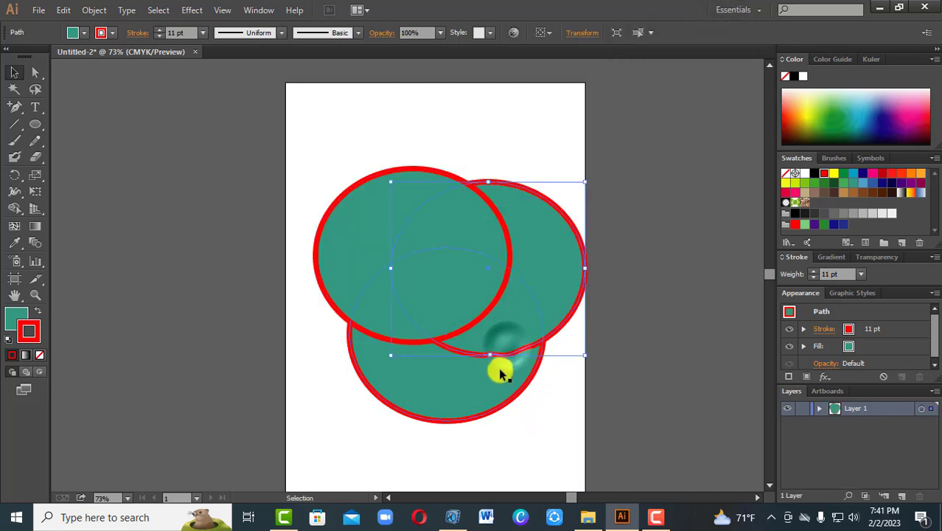
left_click_drag(499, 371, 510, 399)
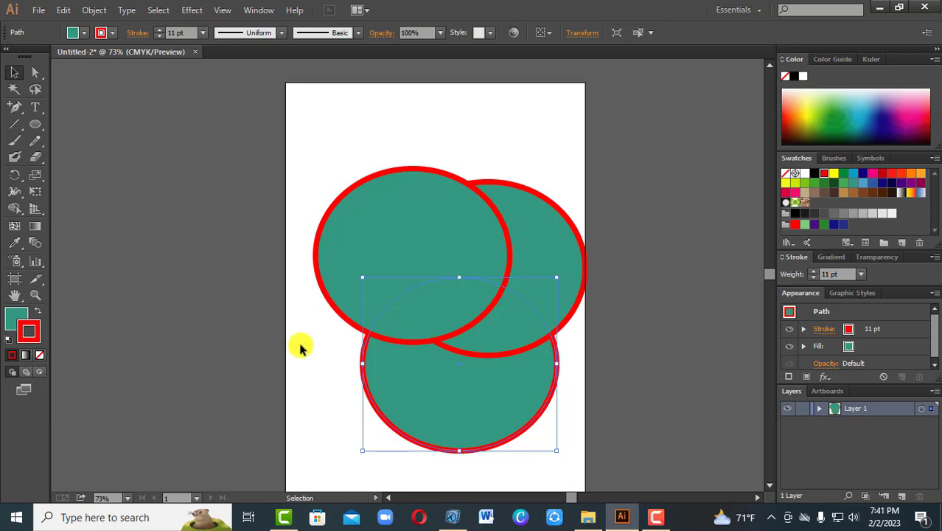
- Select all three overlapping ellipses and move them together slightly up and to the left
left_click(305, 135)
left_click_drag(306, 135, 452, 311)
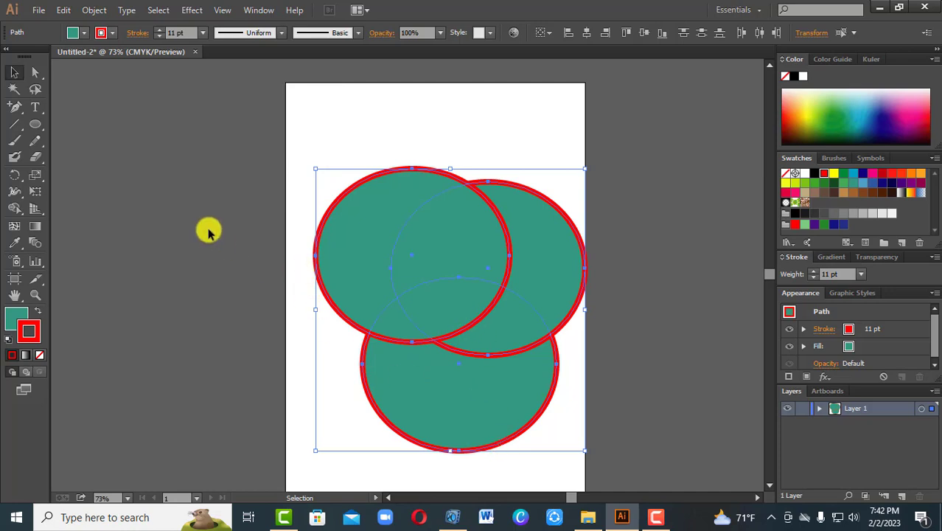
left_click(13, 77)
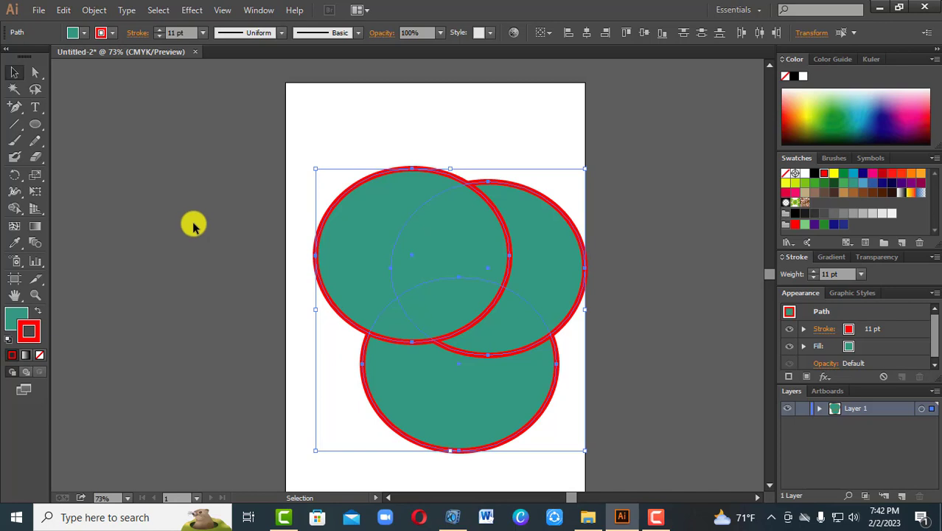
left_click(230, 156)
left_click(450, 385)
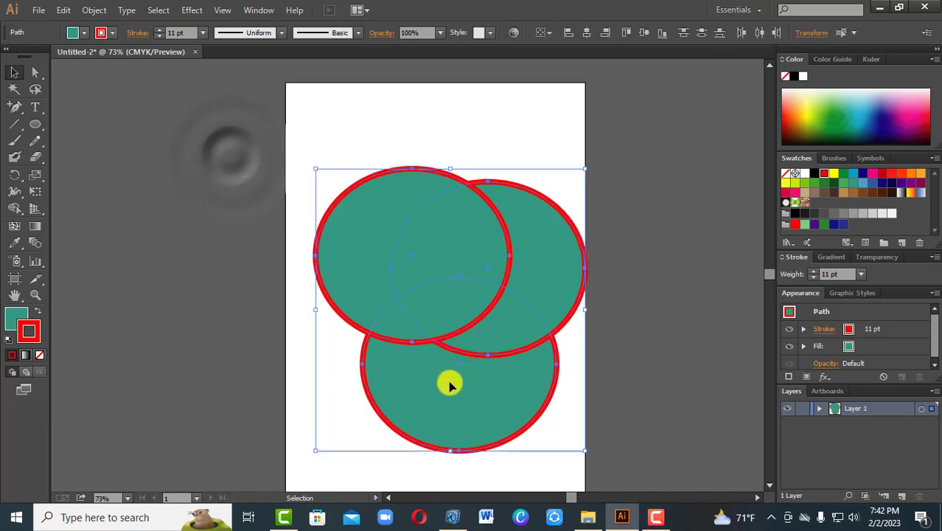
left_click_drag(237, 151, 529, 463)
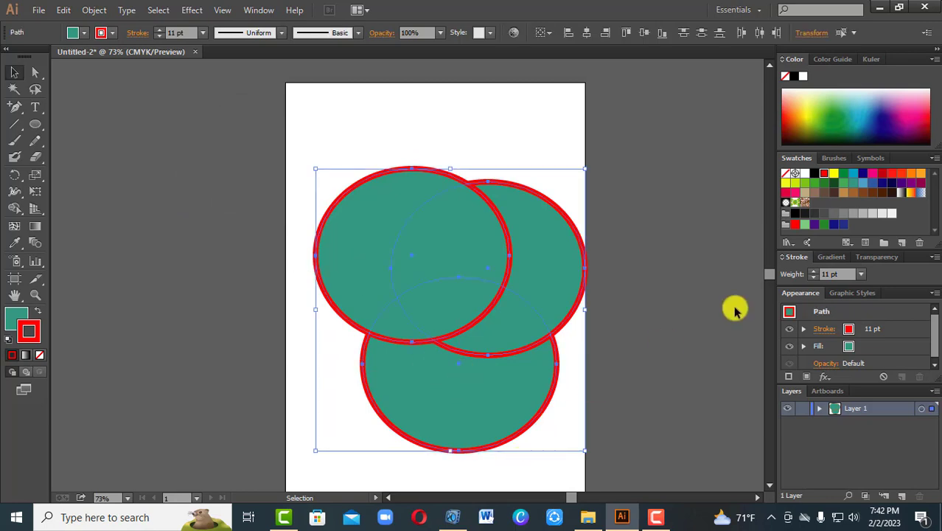
left_click_drag(501, 293, 480, 287)
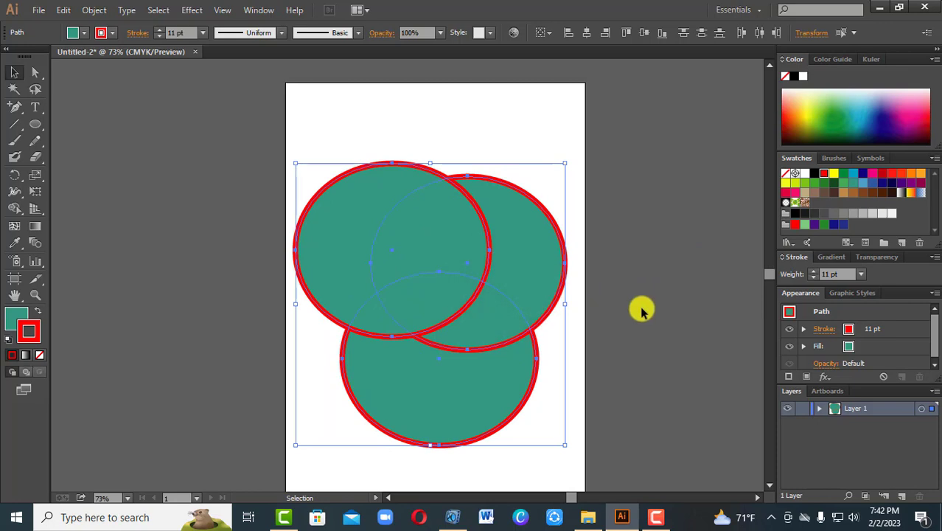